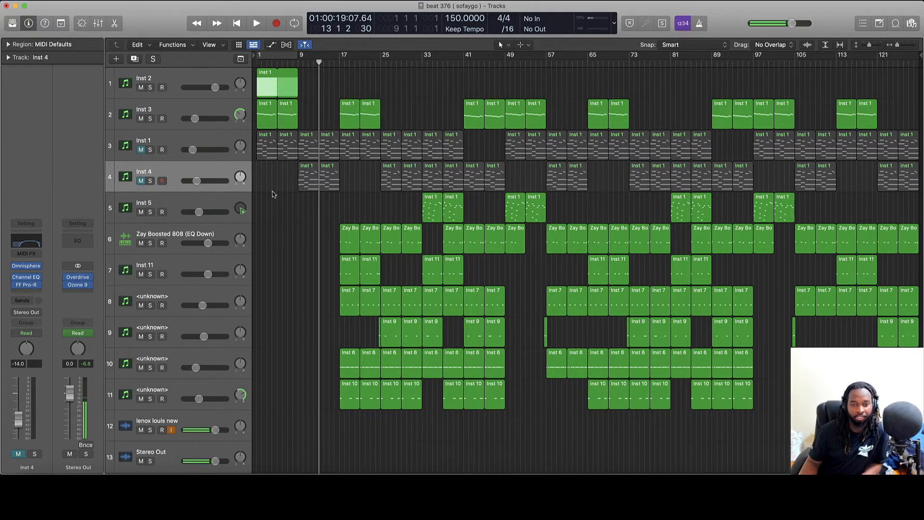
{"action": "left_click", "coordinate": [140, 150]}
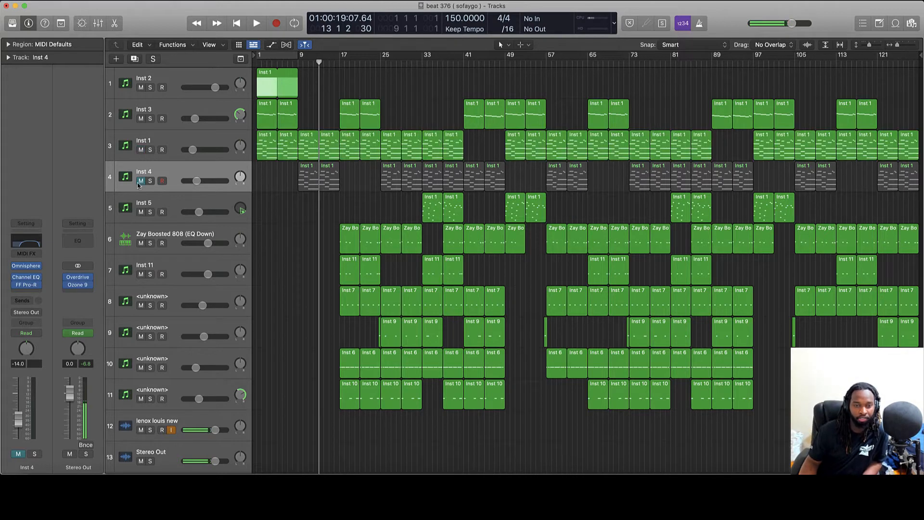
{"action": "left_click", "coordinate": [140, 180]}
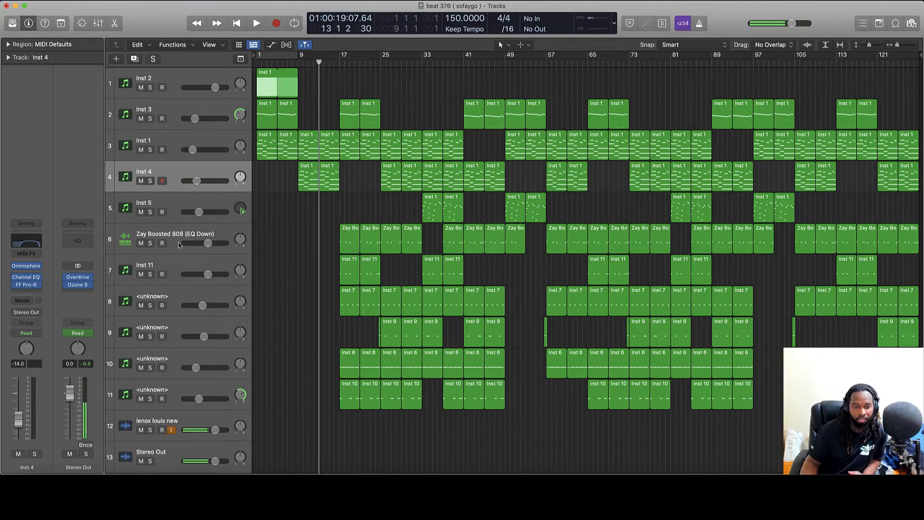
{"action": "left_click", "coordinate": [204, 418]}
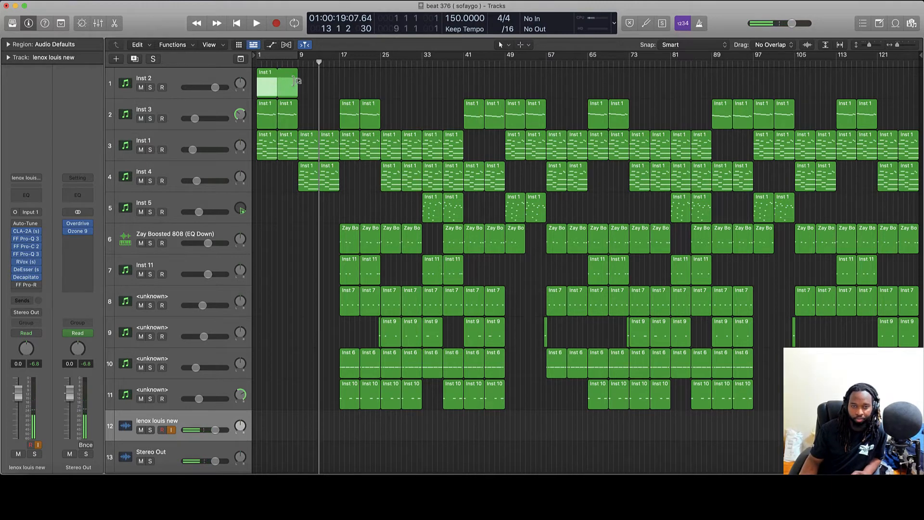
{"action": "double_click", "coordinate": [271, 76]}
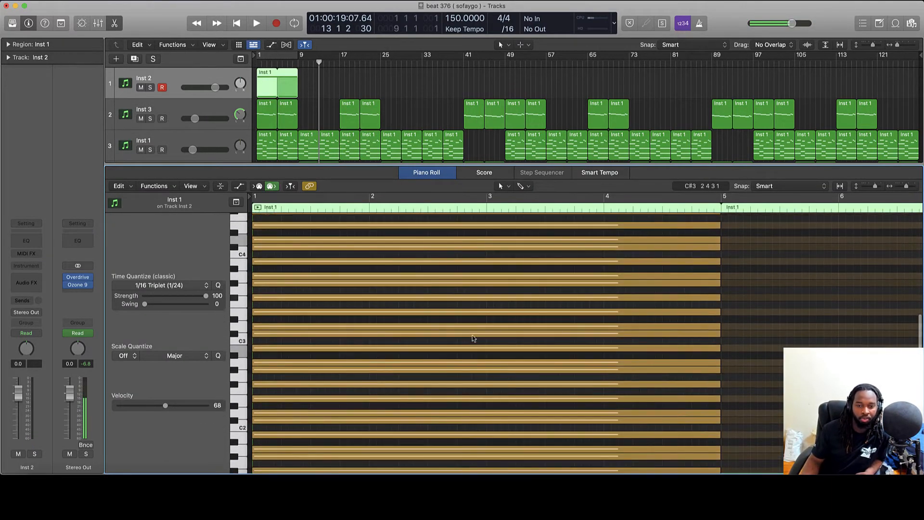
{"action": "scroll", "coordinate": [472, 337], "scroll_direction": "up", "scroll_amount": 4}
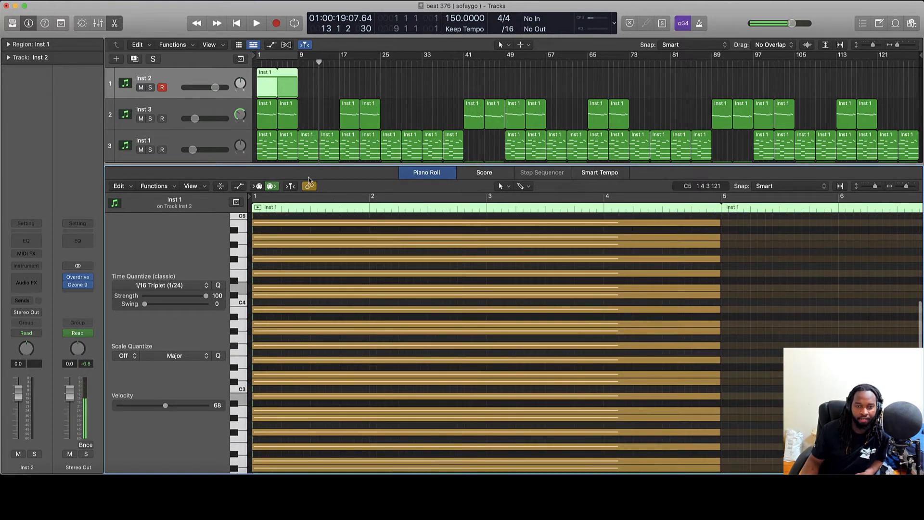
{"action": "scroll", "coordinate": [469, 299], "scroll_direction": "right", "scroll_amount": 3}
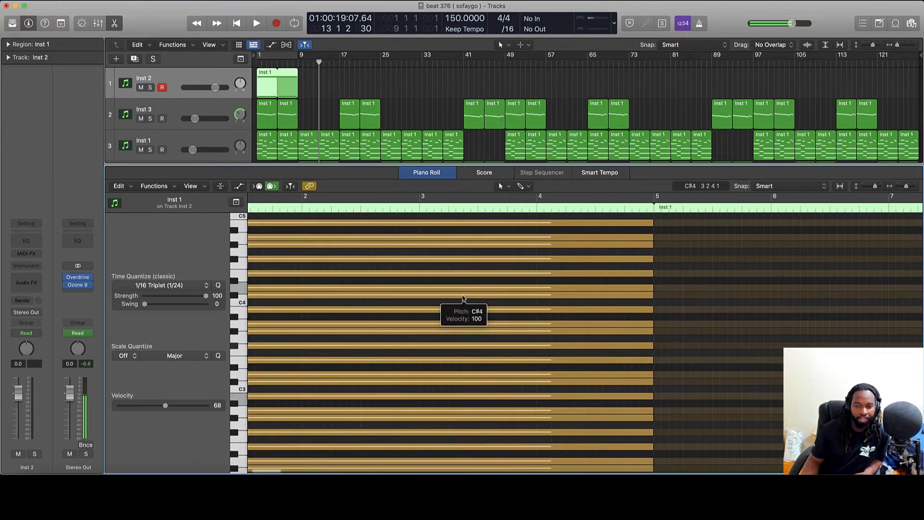
{"action": "scroll", "coordinate": [453, 298], "scroll_direction": "left", "scroll_amount": 3}
{"action": "scroll", "coordinate": [530, 300], "scroll_direction": "up", "scroll_amount": 5}
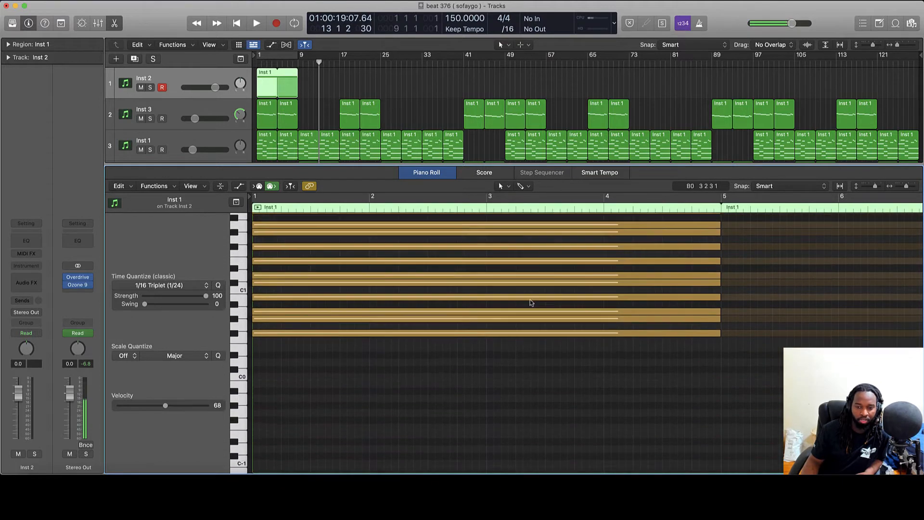
{"action": "scroll", "coordinate": [528, 294], "scroll_direction": "right", "scroll_amount": 5}
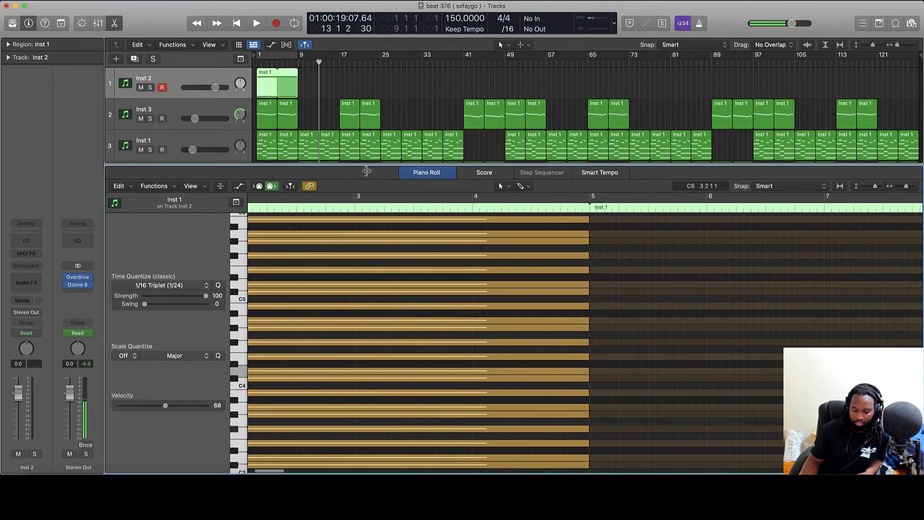
{"action": "key", "text": "e"}
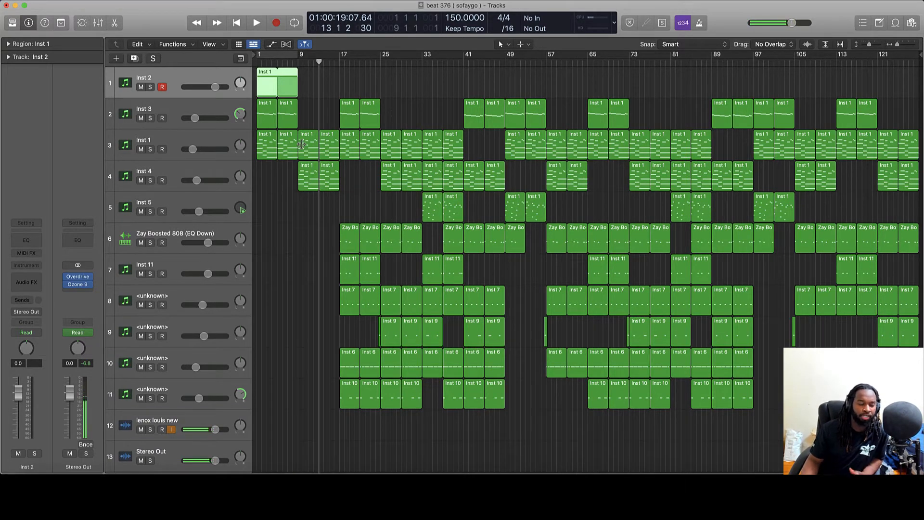
Put the playhead at bar 9 and pull the Inst 2 region's loop back.
{"action": "left_click", "coordinate": [299, 62]}
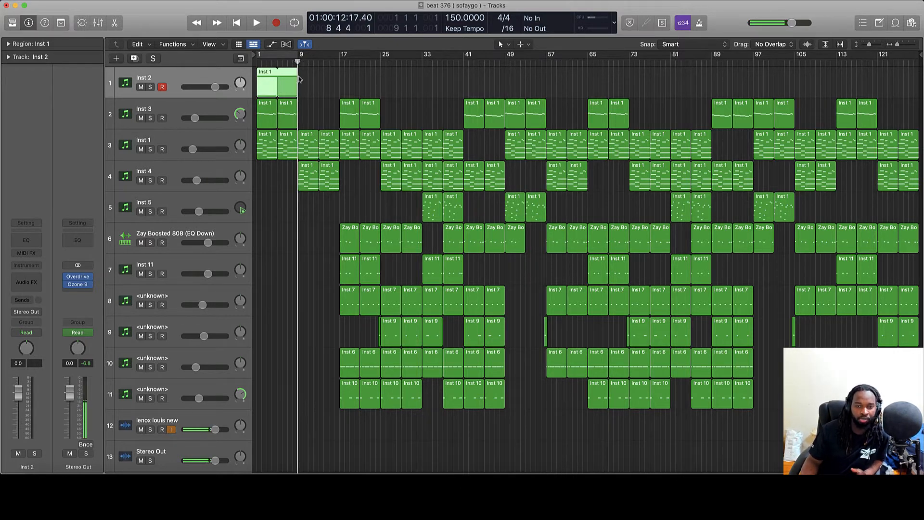
{"action": "left_click_drag", "start_coordinate": [298, 76], "coordinate": [278, 76]}
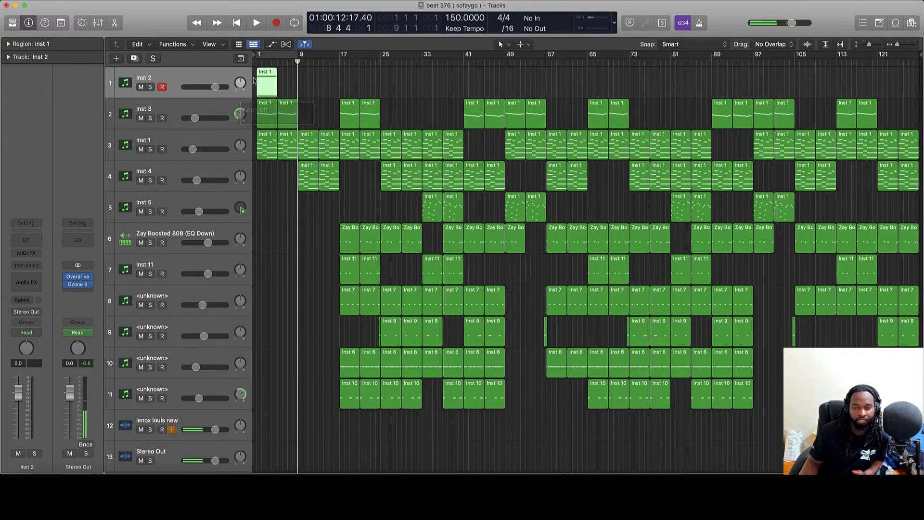
{"action": "left_click", "coordinate": [280, 82]}
{"action": "left_click", "coordinate": [274, 89]}
Inspect the Inst 2 notes in the editor, then loop the region out through bar 9.
{"action": "double_click", "coordinate": [273, 89]}
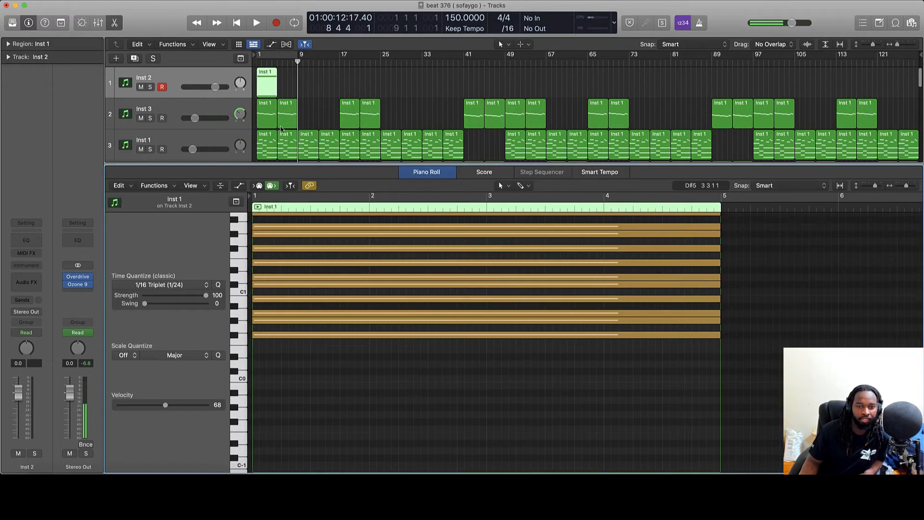
{"action": "scroll", "coordinate": [441, 294], "scroll_direction": "up", "scroll_amount": 10}
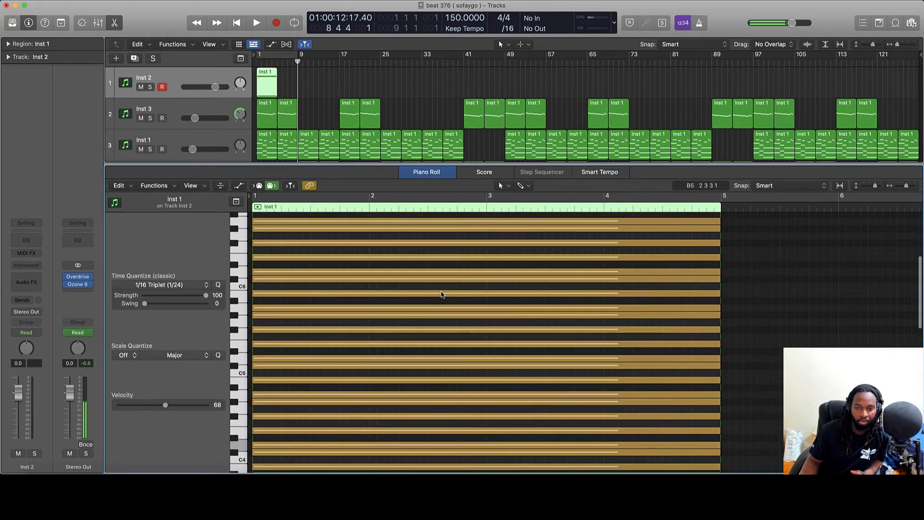
{"action": "scroll", "coordinate": [443, 292], "scroll_direction": "down", "scroll_amount": 5}
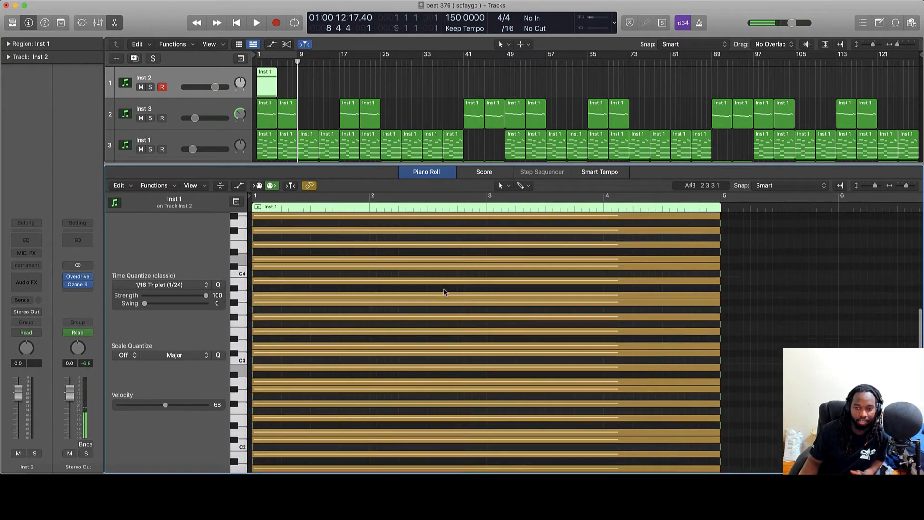
{"action": "key", "text": "n"}
{"action": "key", "text": "e"}
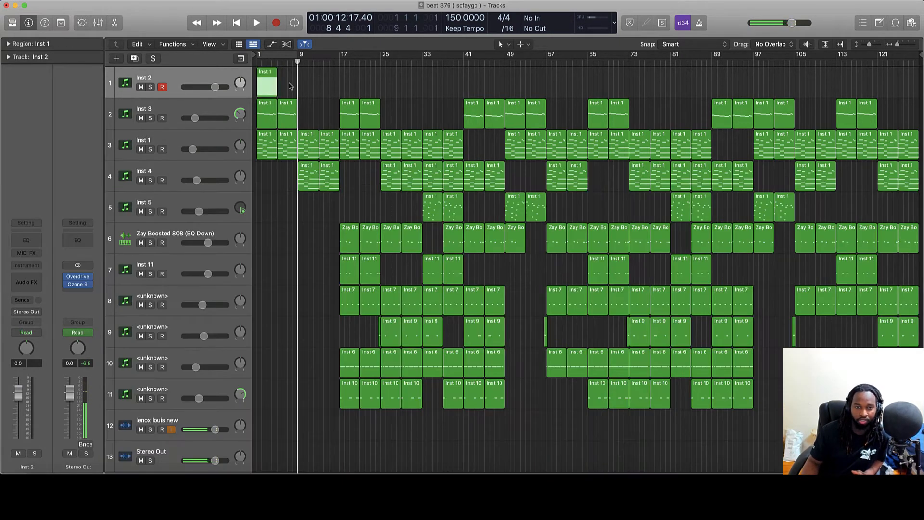
{"action": "left_click_drag", "start_coordinate": [277, 73], "coordinate": [297, 76]}
{"action": "left_click", "coordinate": [315, 91]}
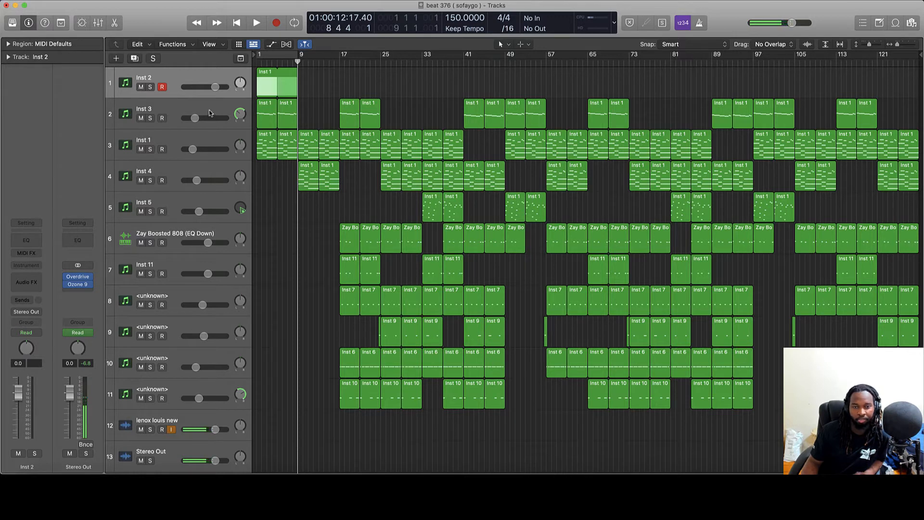
{"action": "double_click", "coordinate": [292, 117]}
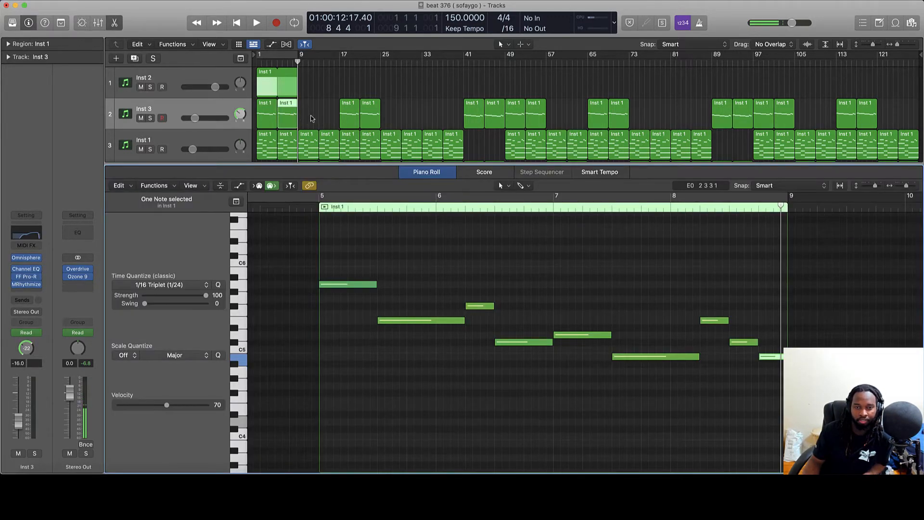
{"action": "left_click", "coordinate": [310, 118]}
{"action": "left_click", "coordinate": [198, 89]}
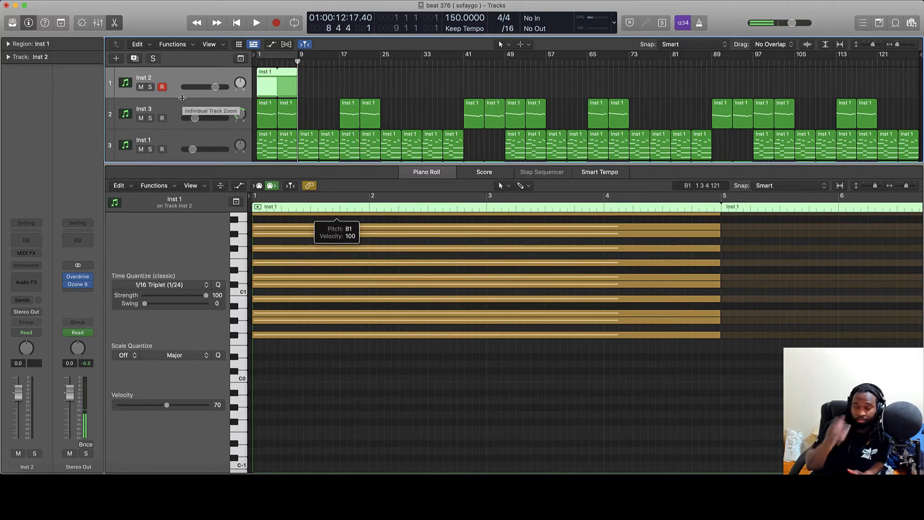
{"action": "left_click", "coordinate": [313, 115]}
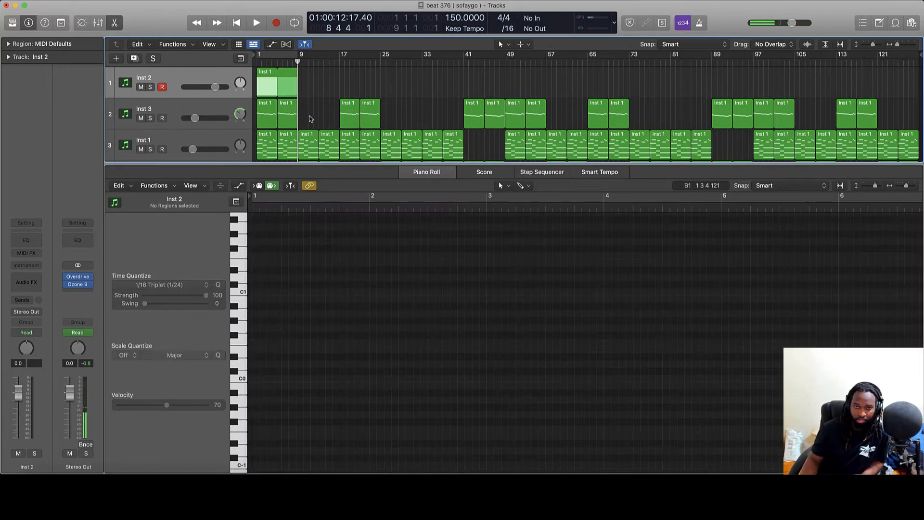
{"action": "left_click", "coordinate": [287, 115]}
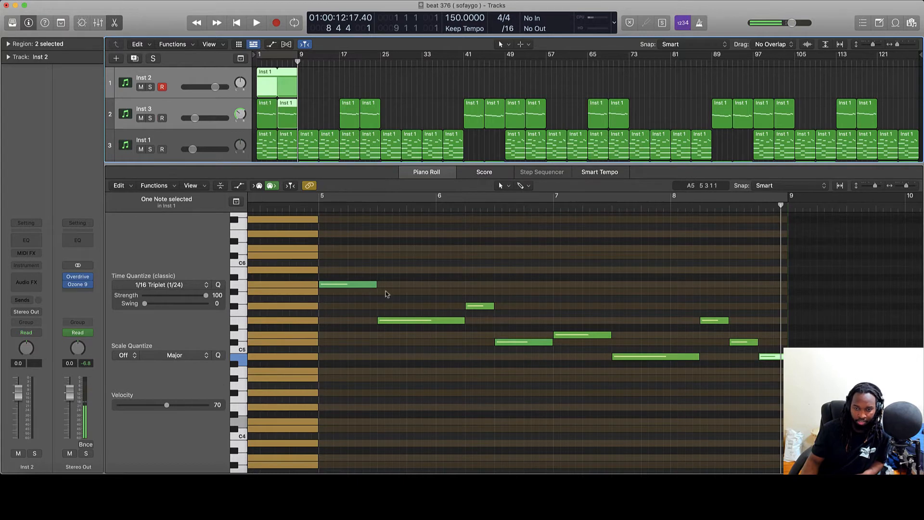
{"action": "scroll", "coordinate": [282, 140], "scroll_direction": "down", "scroll_amount": 1}
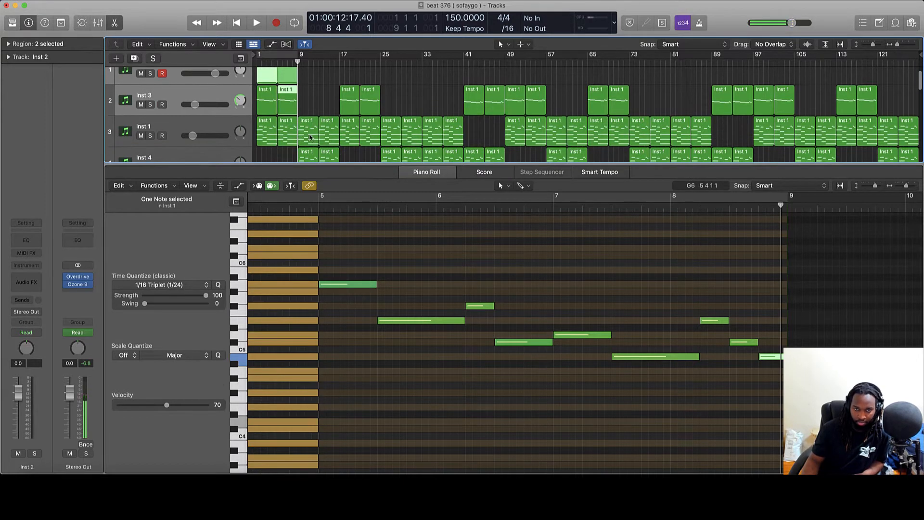
{"action": "left_click", "coordinate": [284, 133], "text": "shift"}
{"action": "left_click", "coordinate": [281, 90], "text": "shift"}
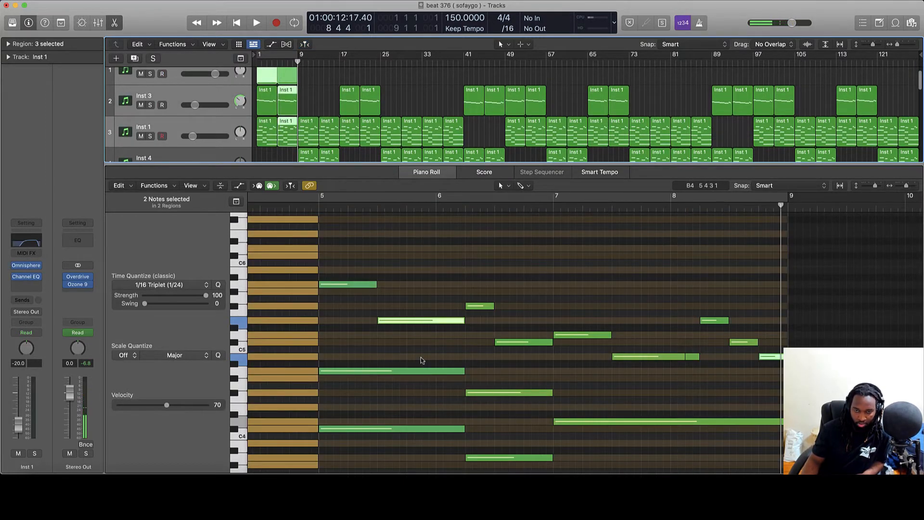
{"action": "scroll", "coordinate": [413, 351], "scroll_direction": "down", "scroll_amount": 6}
{"action": "scroll", "coordinate": [412, 352], "scroll_direction": "up", "scroll_amount": 7}
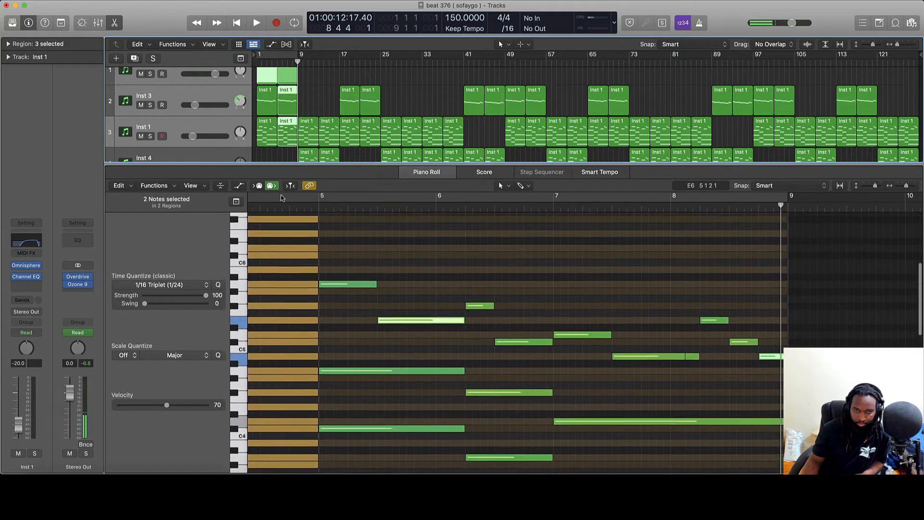
{"action": "left_click", "coordinate": [315, 104]}
{"action": "scroll", "coordinate": [315, 104], "scroll_direction": "up", "scroll_amount": 1}
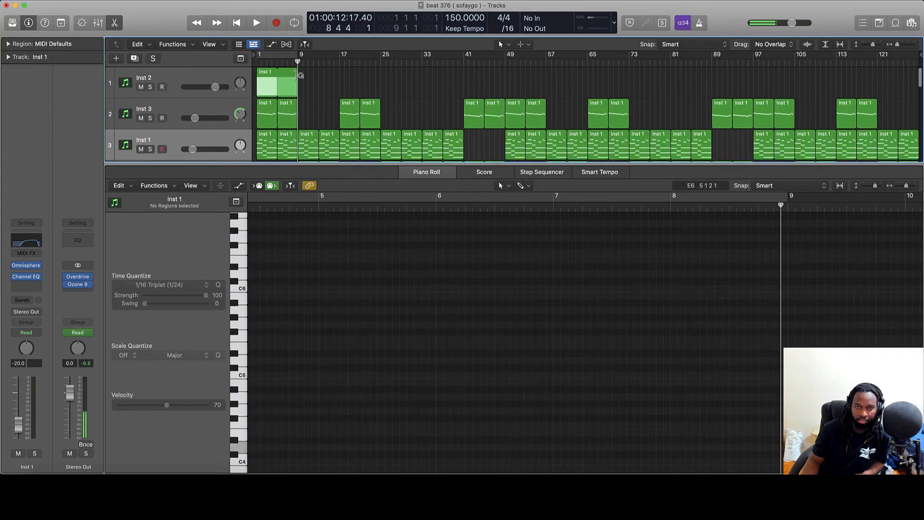
{"action": "left_click", "coordinate": [297, 79]}
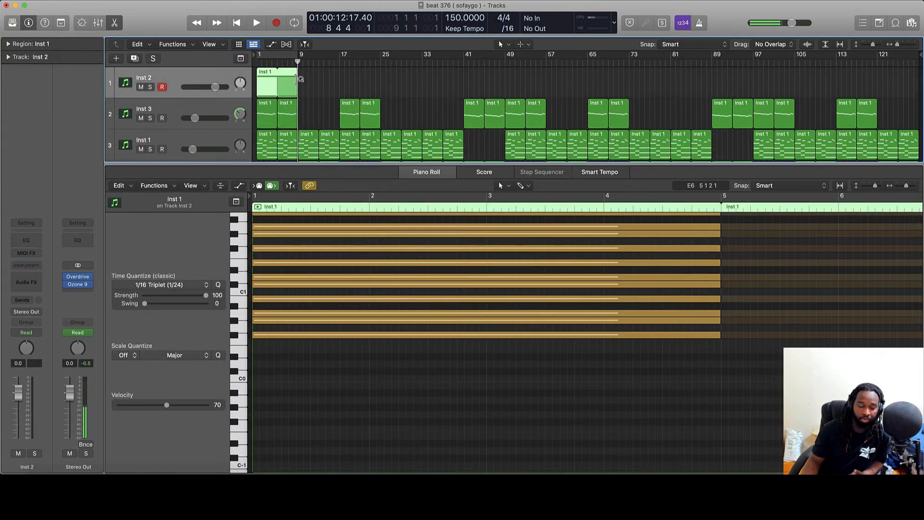
{"action": "left_click", "coordinate": [318, 86]}
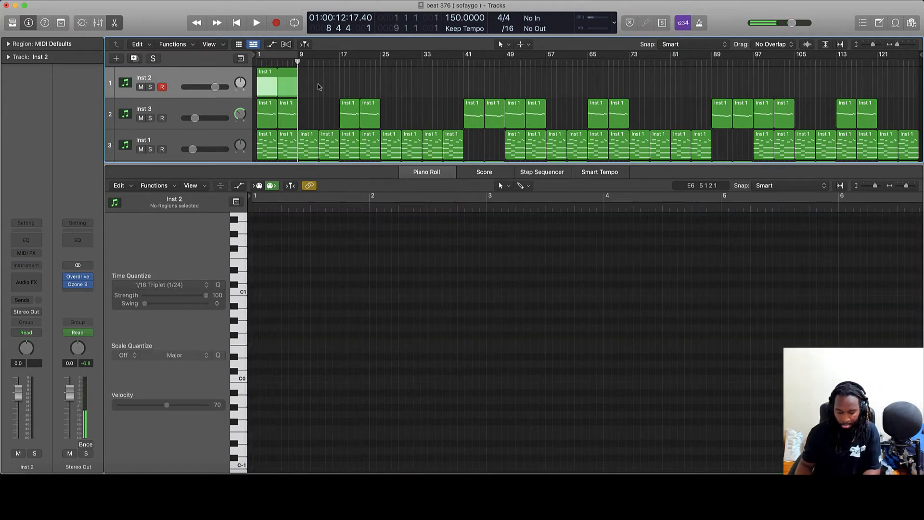
{"action": "key", "text": "e"}
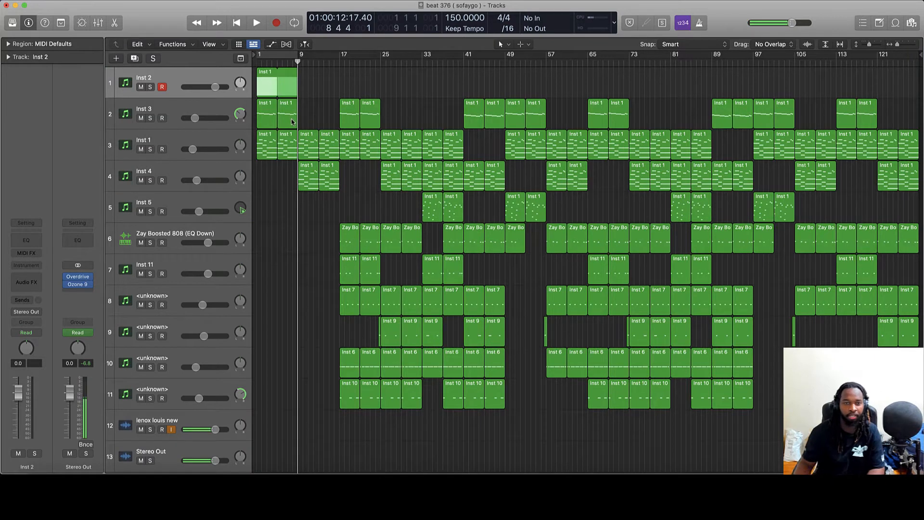
Select Inst 3 and bring up its Omnisphere window showing the NSTAGE - Classic Stab Brass patch.
{"action": "left_click", "coordinate": [204, 105]}
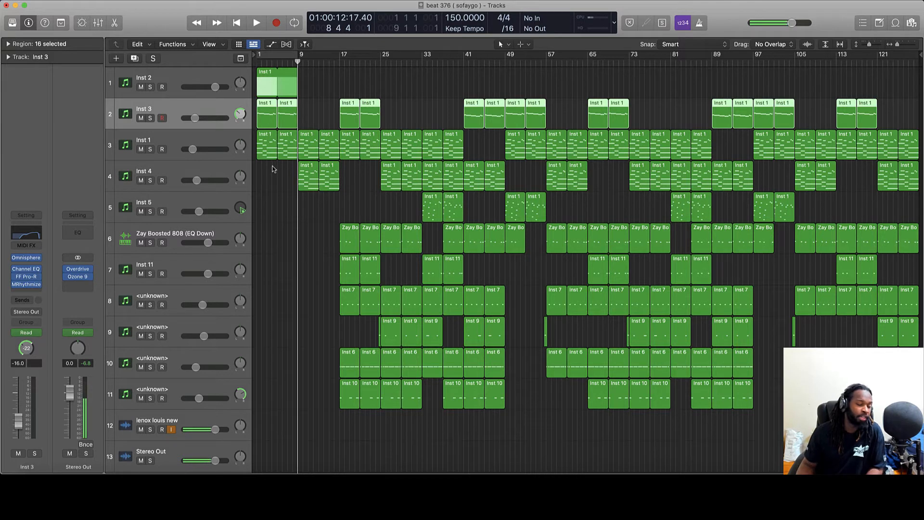
{"action": "double_click", "coordinate": [189, 107]}
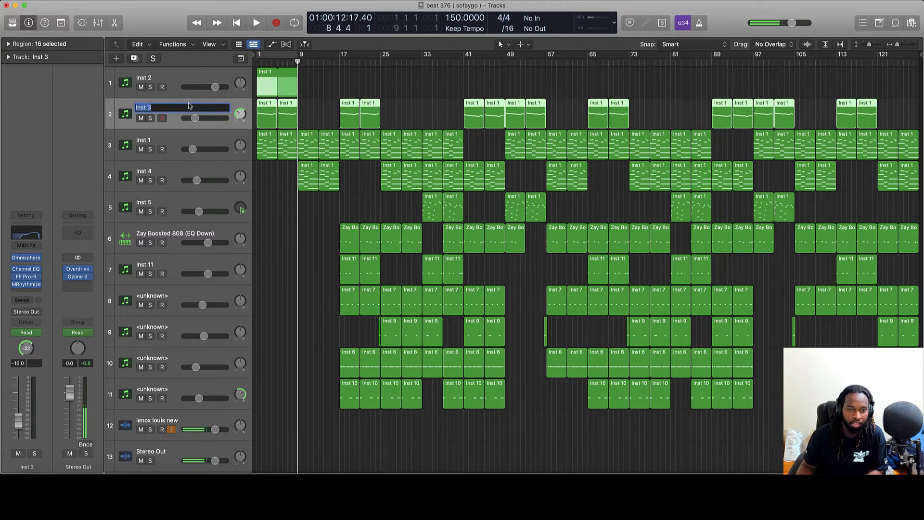
{"action": "key", "text": "Return"}
{"action": "mouse_move", "coordinate": [26, 261]}
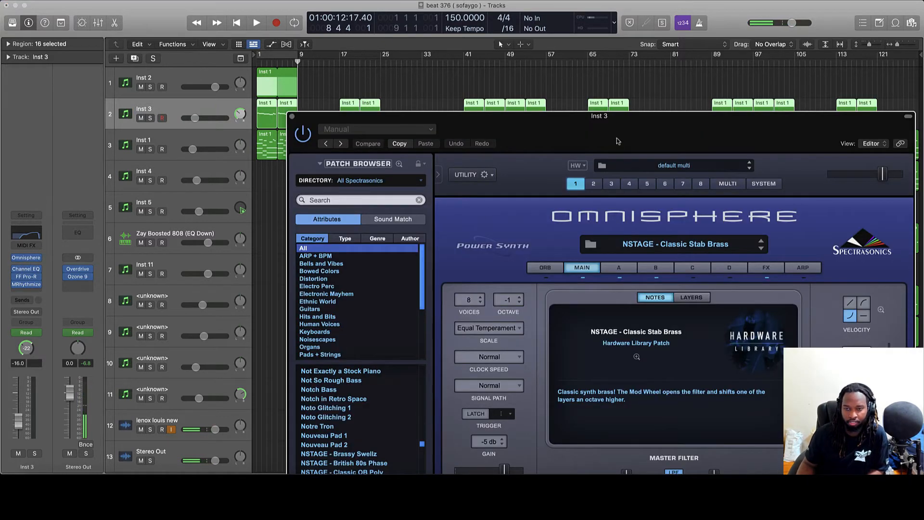
{"action": "left_click_drag", "start_coordinate": [614, 118], "coordinate": [450, 92]}
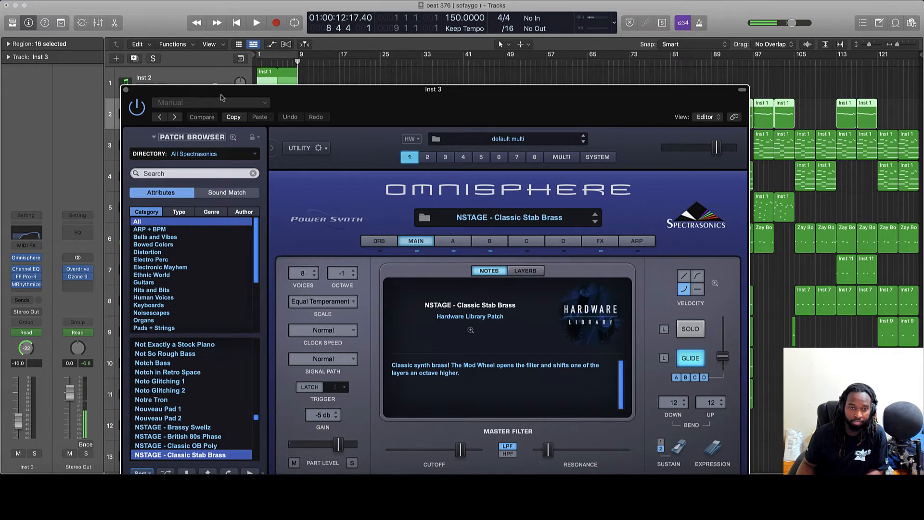
Close Omnisphere, open Inst 3's notes, and play the soloed Inst 3 track from the start.
{"action": "left_click", "coordinate": [125, 90]}
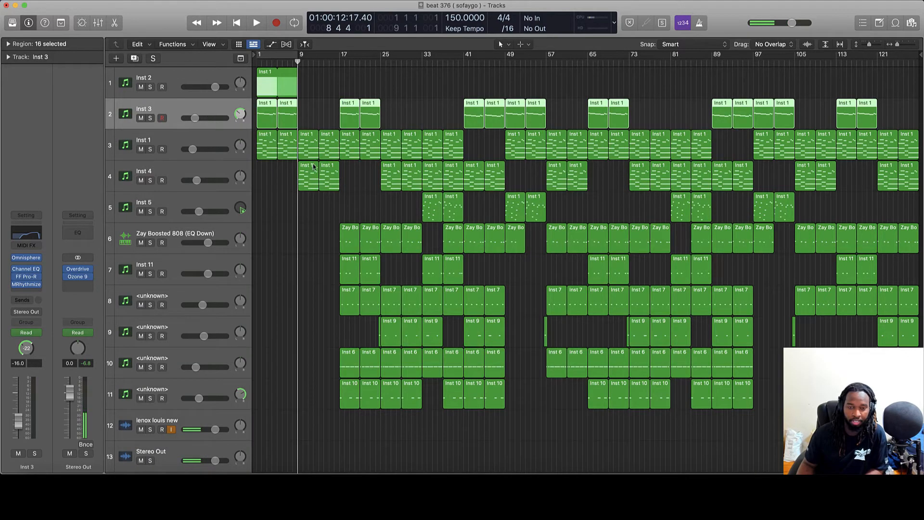
{"action": "double_click", "coordinate": [273, 116]}
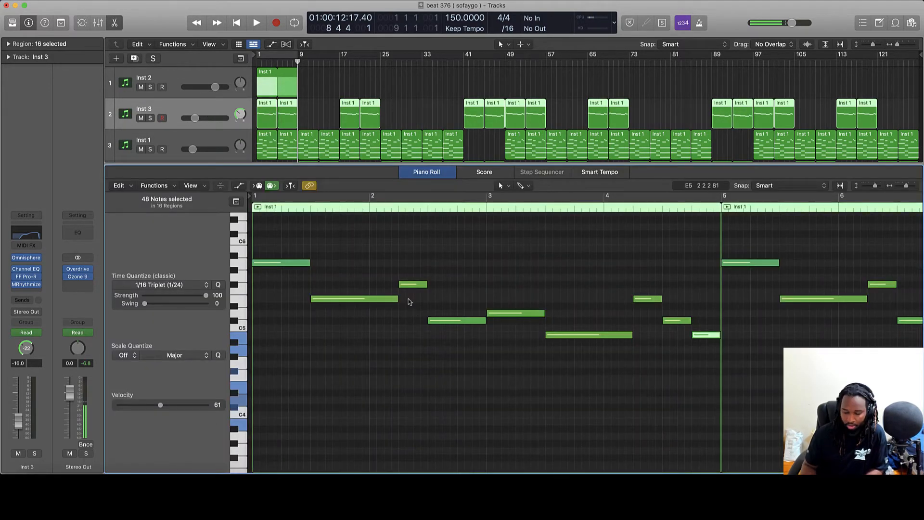
{"action": "key", "text": "Return"}
{"action": "key", "text": "s"}
{"action": "key", "text": "space"}
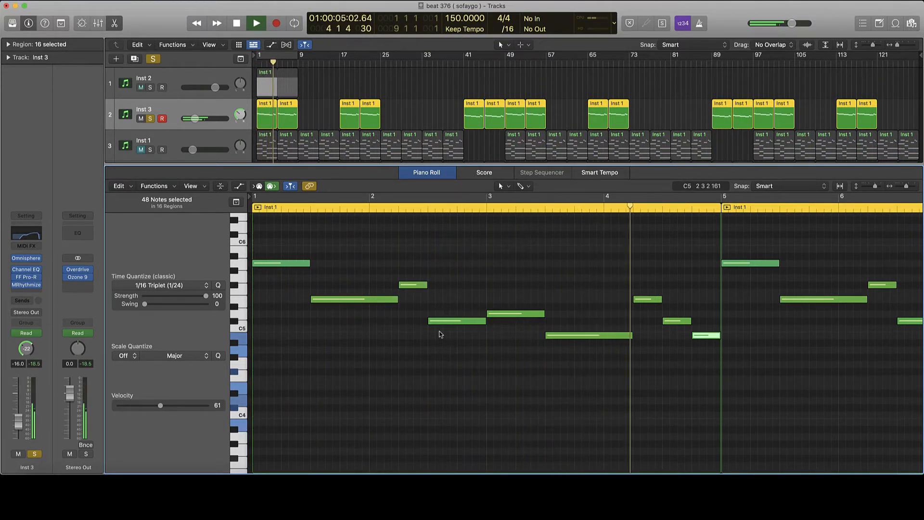
{"action": "scroll", "coordinate": [442, 330], "scroll_direction": "right", "scroll_amount": 5}
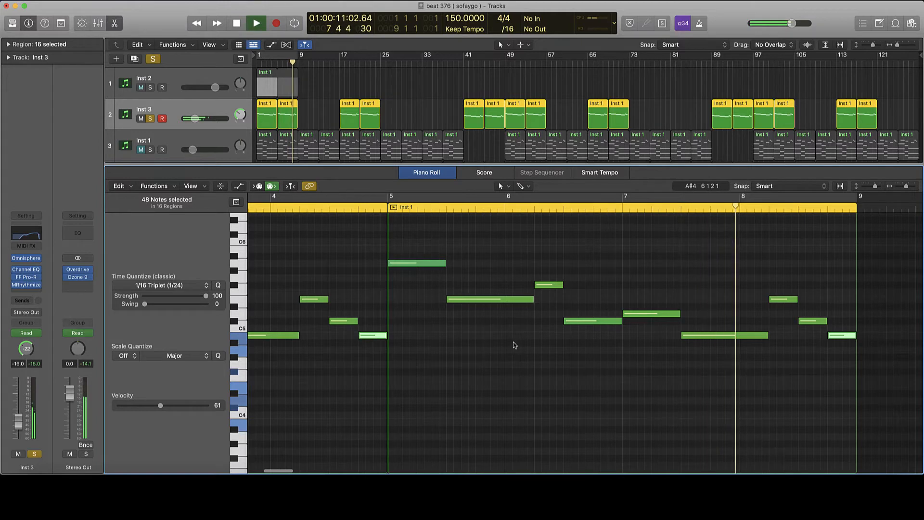
{"action": "key", "text": "space"}
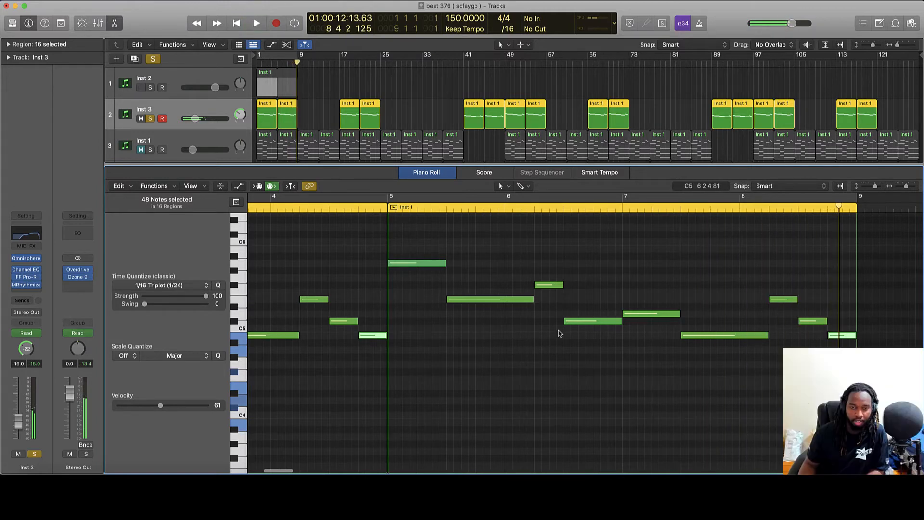
{"action": "key", "text": "n"}
{"action": "key", "text": "n"}
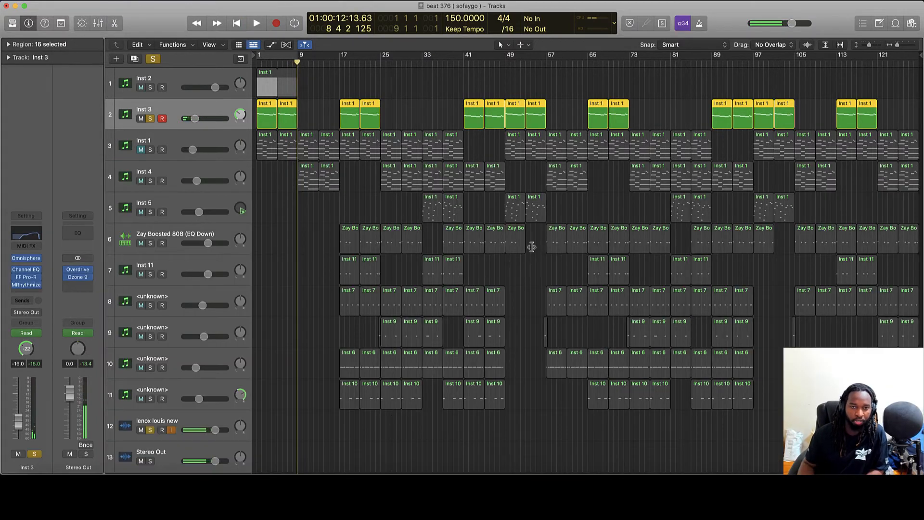
Play from bar 1 while toggling Inst 3's Channel EQ on and off to compare.
{"action": "left_click", "coordinate": [26, 270]}
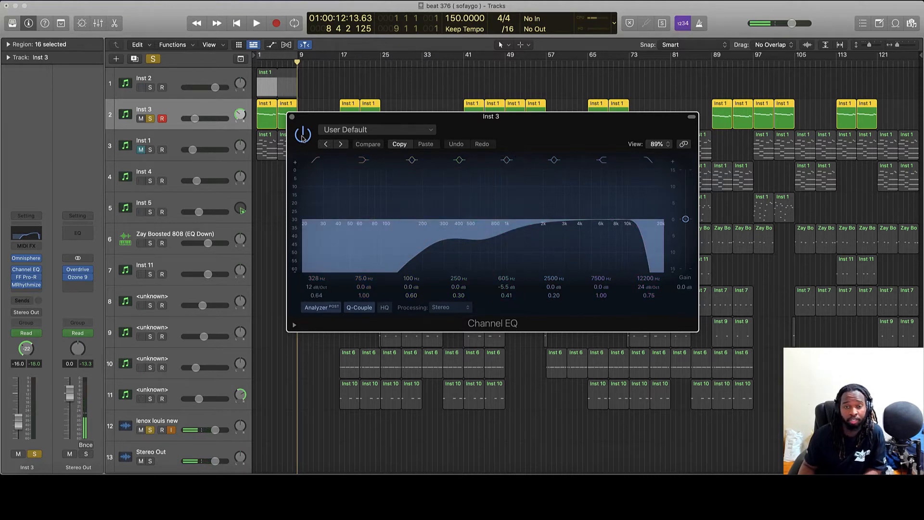
{"action": "left_click", "coordinate": [303, 135]}
{"action": "left_click", "coordinate": [255, 64]}
{"action": "key", "text": "space"}
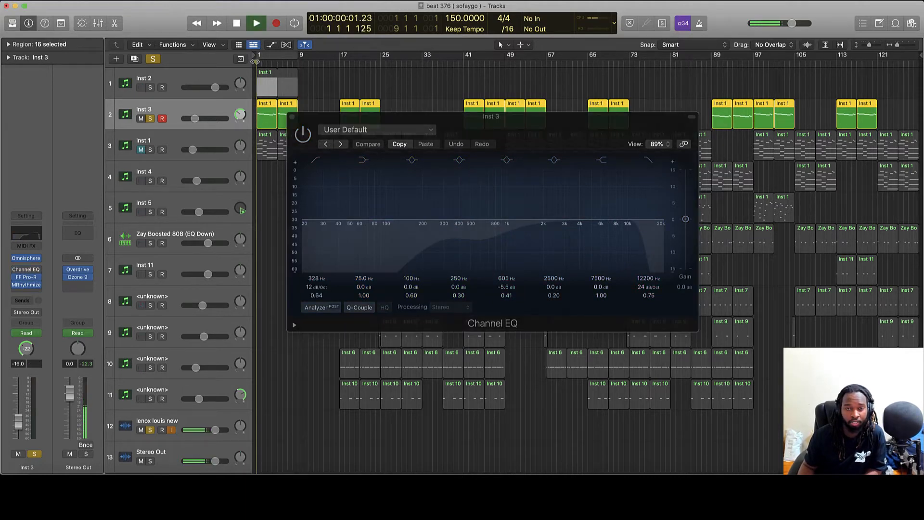
{"action": "left_click", "coordinate": [303, 135]}
{"action": "left_click", "coordinate": [302, 135]}
{"action": "left_click", "coordinate": [303, 136]}
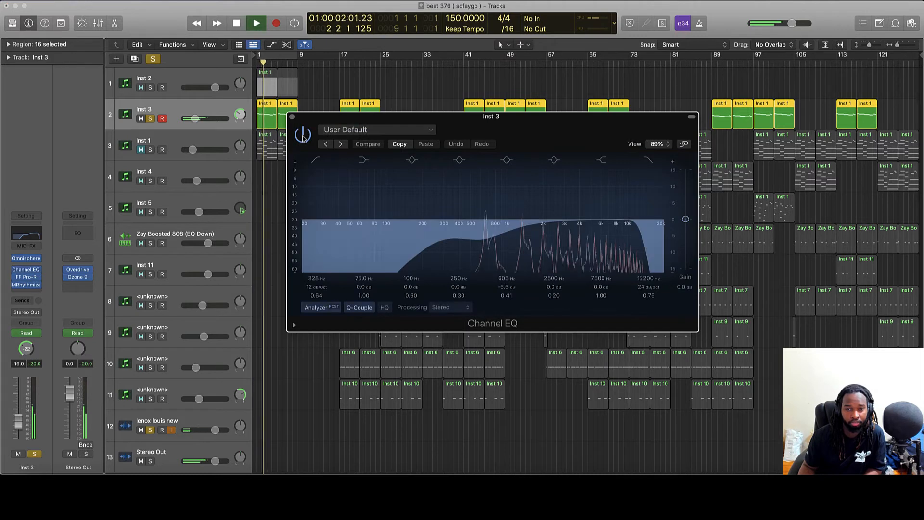
{"action": "left_click", "coordinate": [303, 135]}
Stop playback, set a cycle over bars 1–9, and close the Channel EQ window.
{"action": "key", "text": "space"}
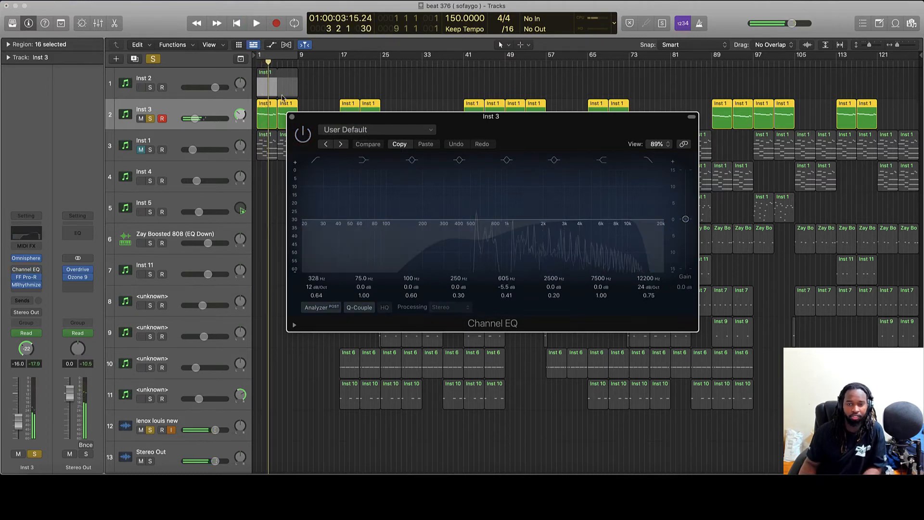
{"action": "left_click", "coordinate": [278, 55]}
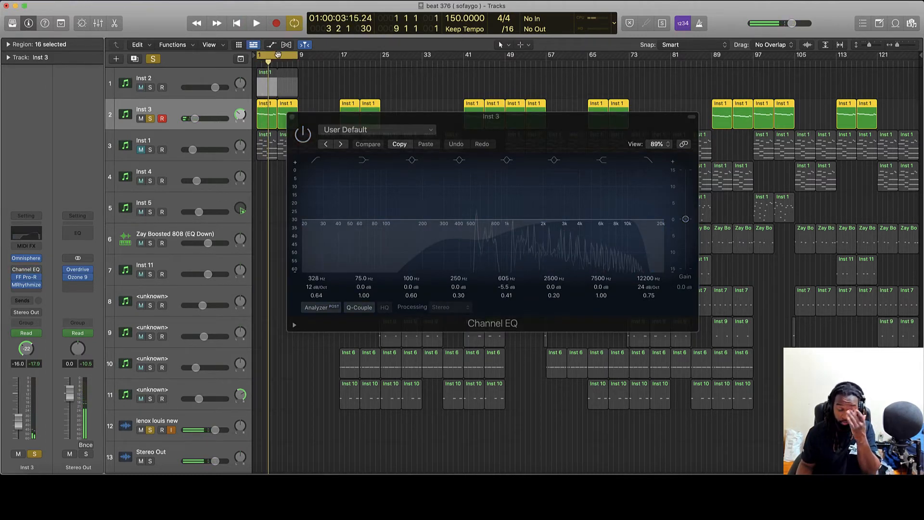
{"action": "left_click", "coordinate": [292, 117]}
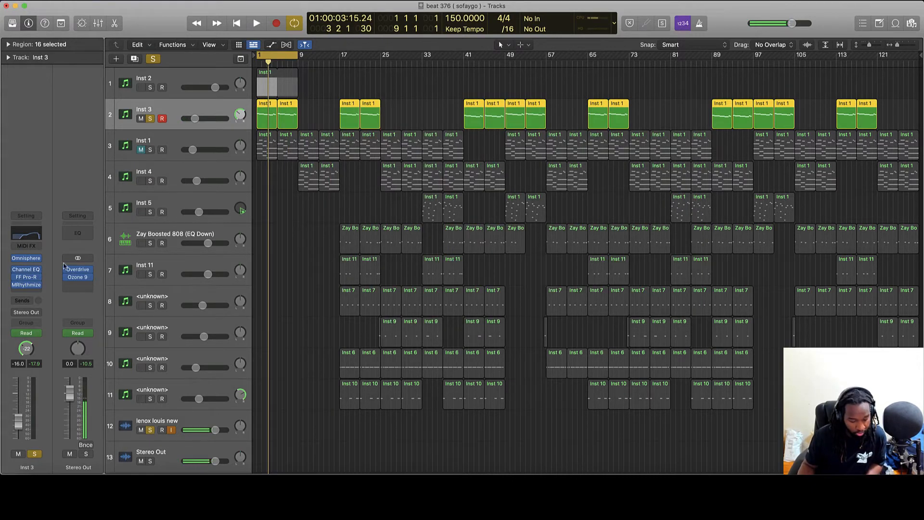
Play the looped Inst 3 part through its FF Pro-R reverb (Default Setting, 2.50 s), then select Inst 1.
{"action": "left_click", "coordinate": [35, 285]}
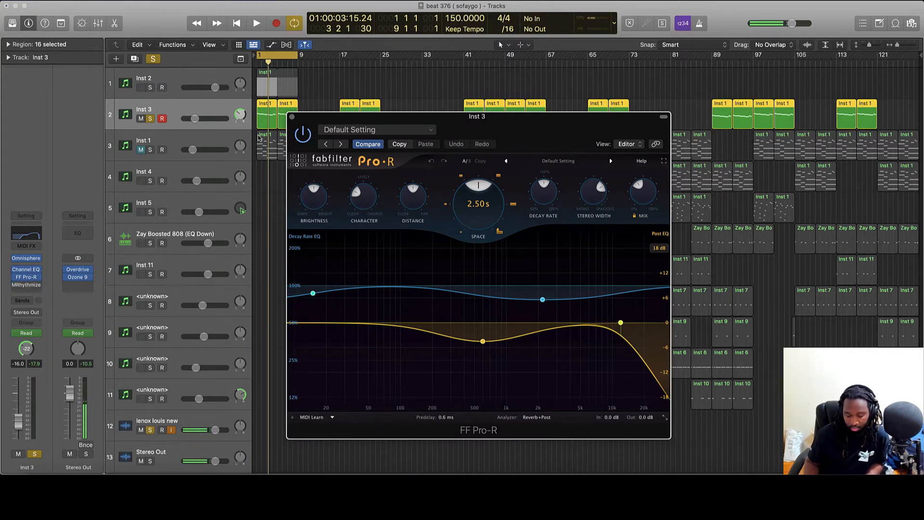
{"action": "key", "text": "space"}
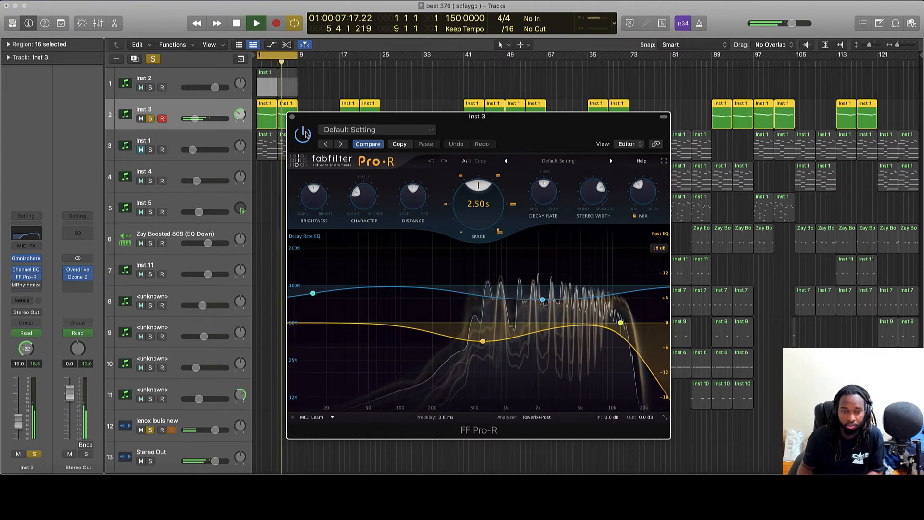
{"action": "left_click", "coordinate": [292, 117]}
{"action": "key", "text": "space"}
{"action": "left_click", "coordinate": [156, 150]}
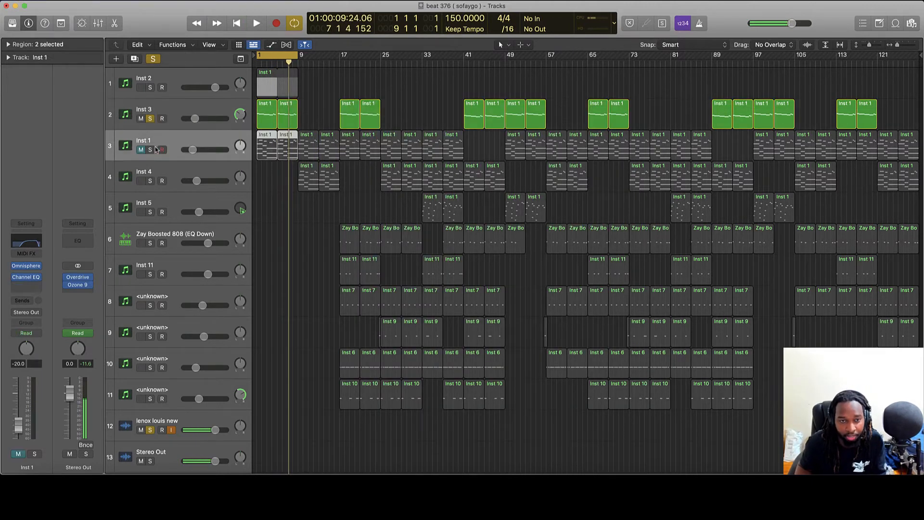
Solo Inst 1, check its Omnisphere patch, and play its notes from bar 1 in the editor.
{"action": "left_click", "coordinate": [150, 150]}
{"action": "key", "text": "v"}
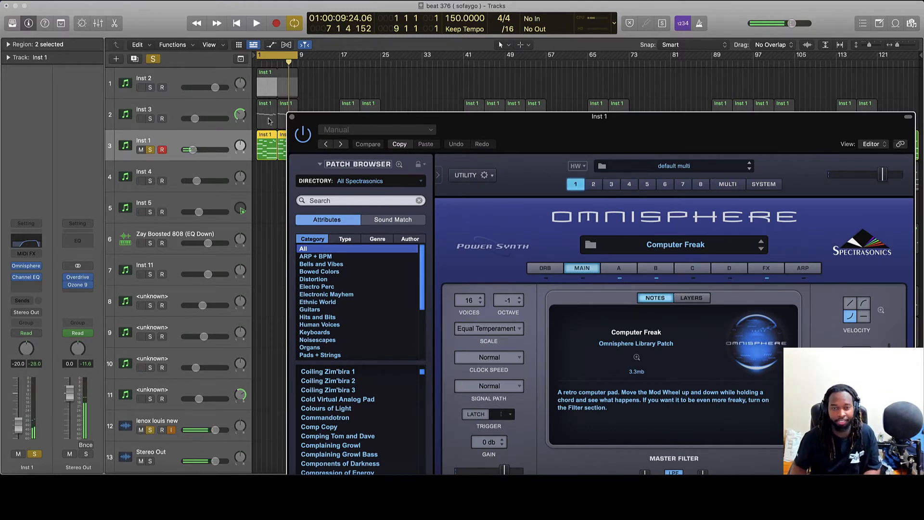
{"action": "left_click", "coordinate": [293, 117]}
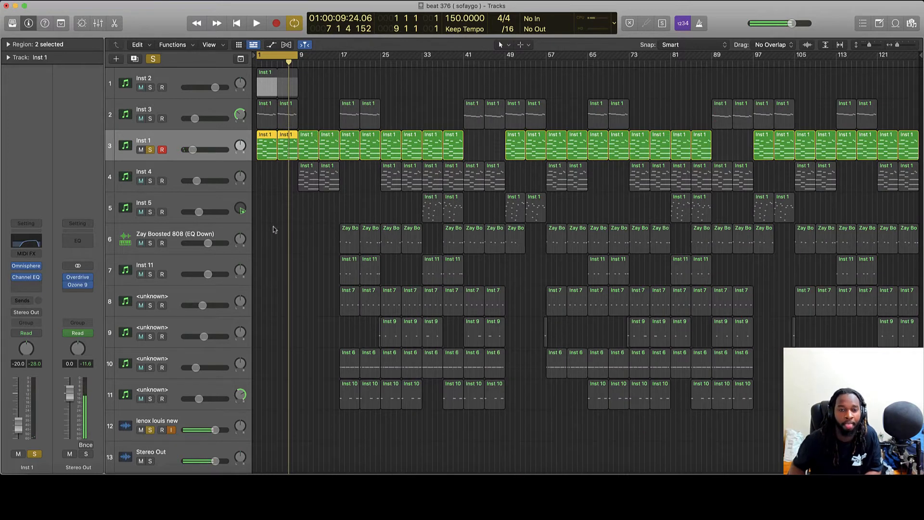
{"action": "key", "text": "Return"}
{"action": "key", "text": "space"}
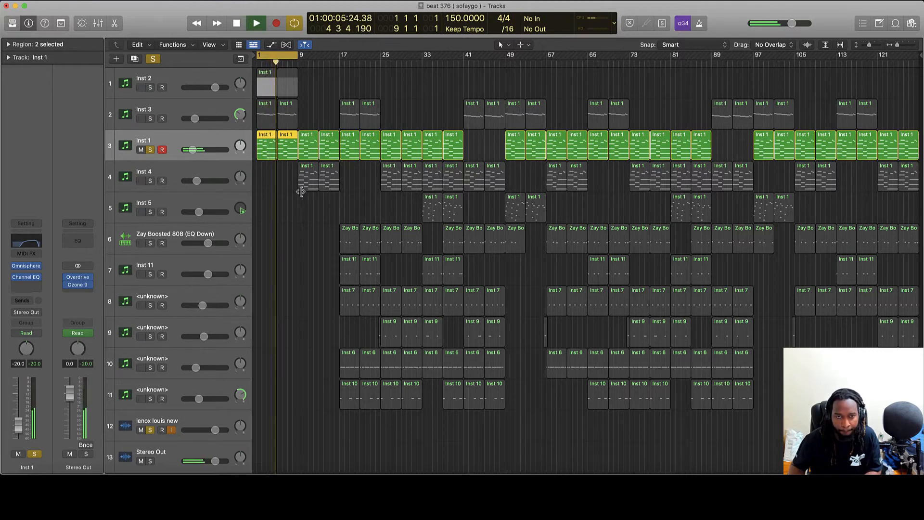
{"action": "double_click", "coordinate": [283, 152]}
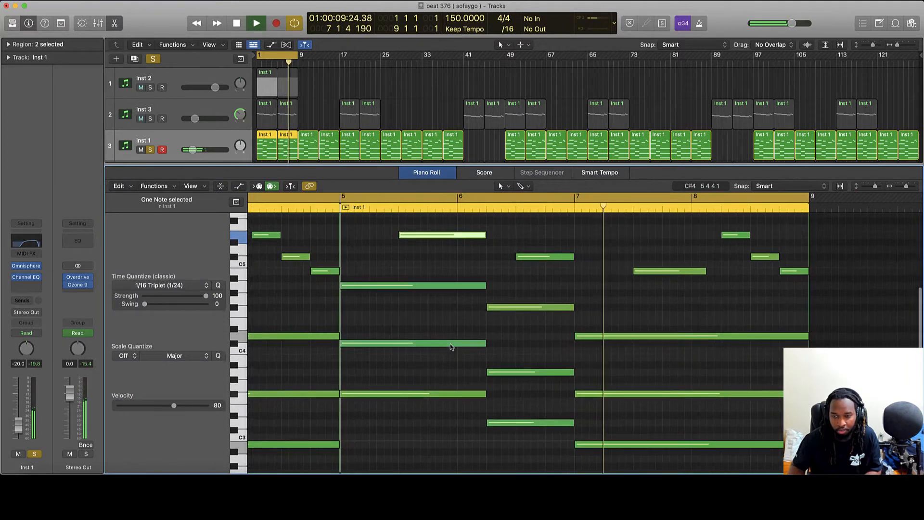
{"action": "scroll", "coordinate": [466, 346], "scroll_direction": "up", "scroll_amount": 2}
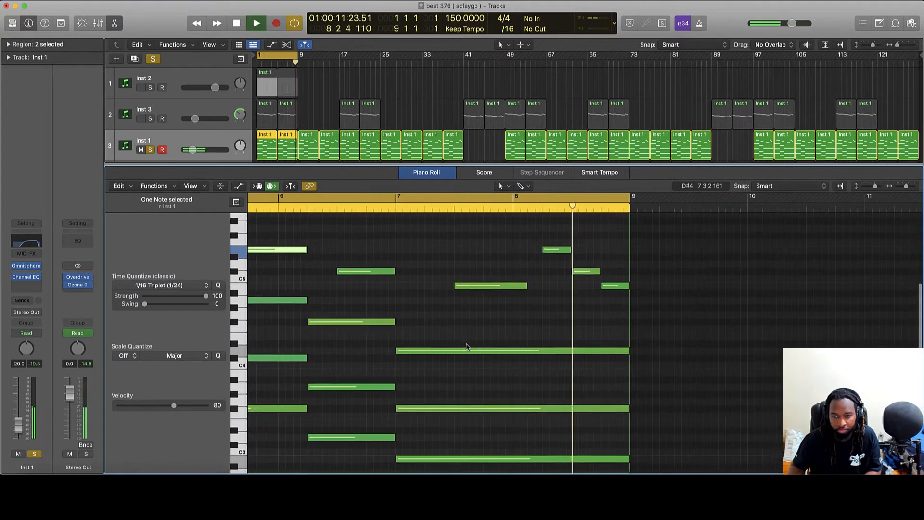
{"action": "key", "text": "space"}
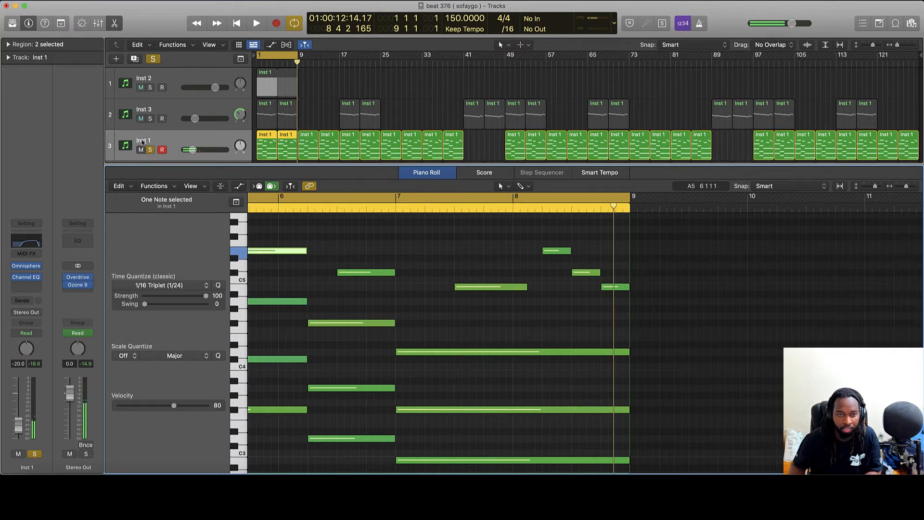
Solo Inst 3 as well, check Inst 1's Channel EQ, and return to bar 1.
{"action": "left_click", "coordinate": [150, 118]}
{"action": "scroll", "coordinate": [199, 136], "scroll_direction": "down", "scroll_amount": 1}
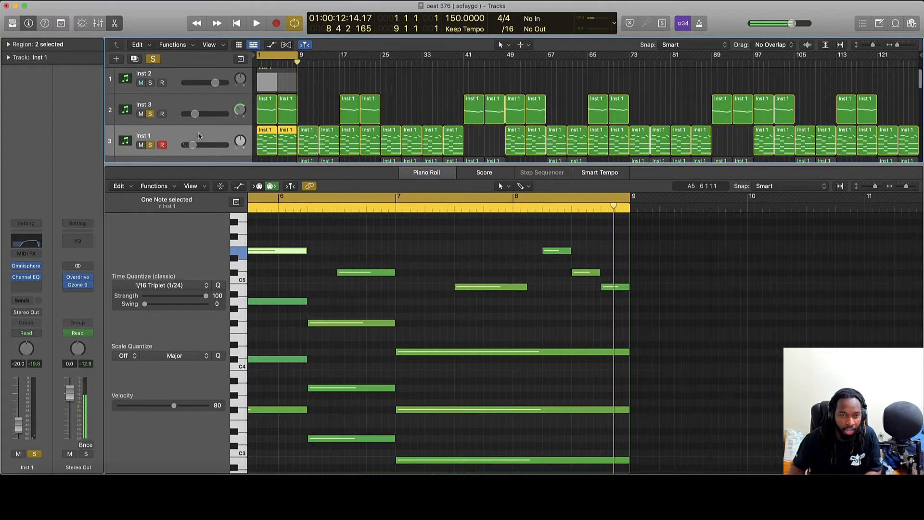
{"action": "left_click", "coordinate": [28, 280]}
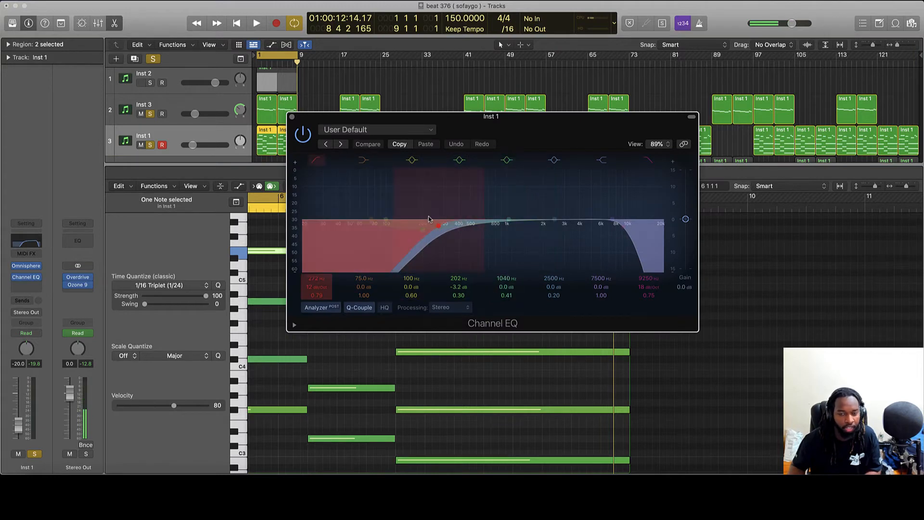
{"action": "left_click", "coordinate": [293, 118]}
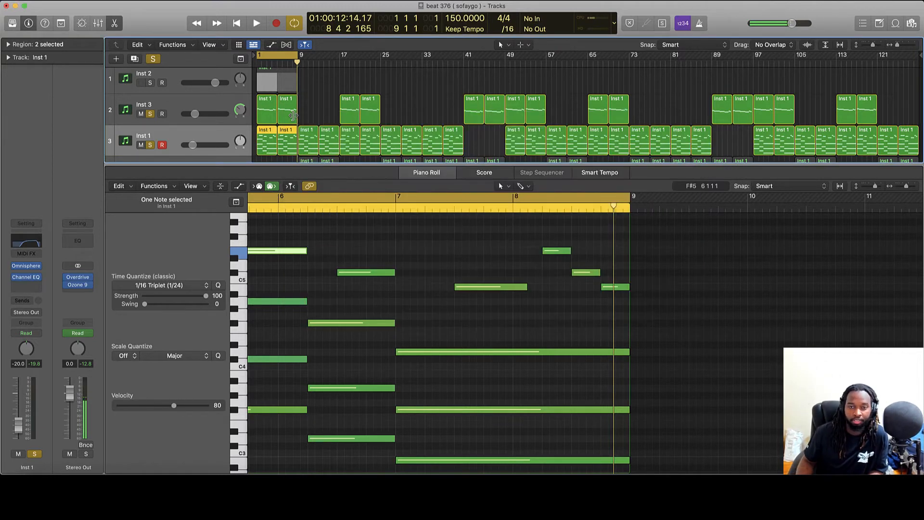
{"action": "key", "text": "e"}
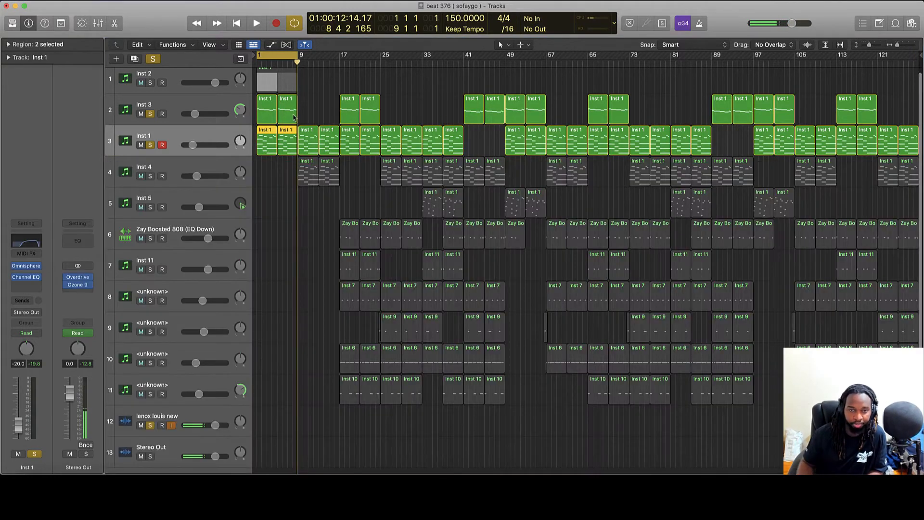
{"action": "key", "text": "Return"}
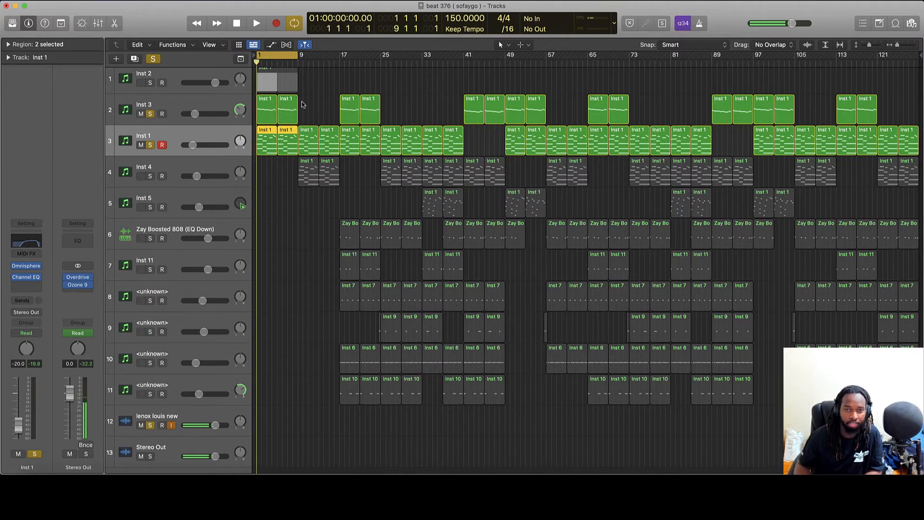
Play Inst 1 and Inst 3 together, then unsolo both and solo Inst 4 with its JUNO - Real Deal synth.
{"action": "key", "text": "space"}
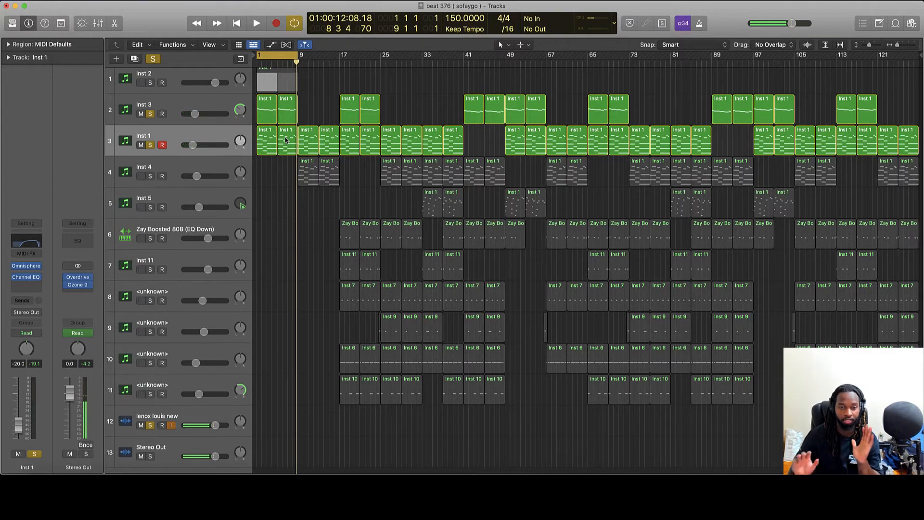
{"action": "left_click", "coordinate": [150, 147]}
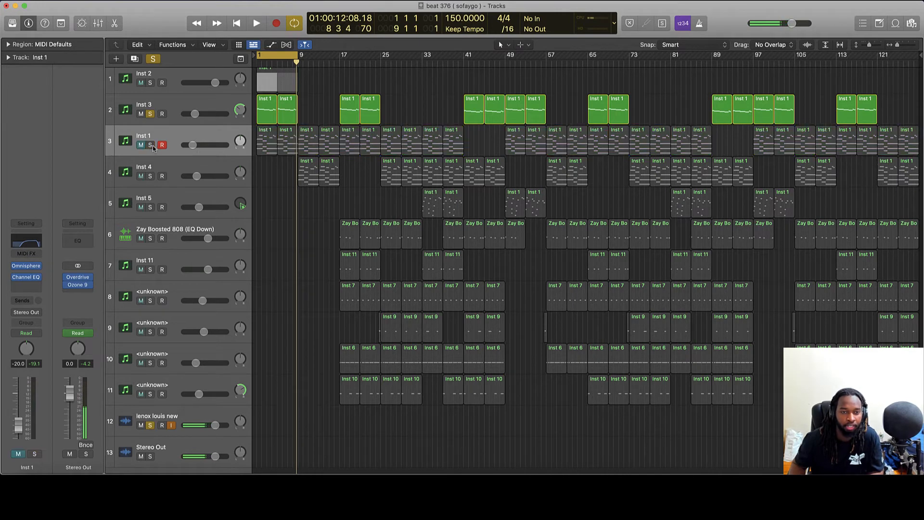
{"action": "left_click", "coordinate": [150, 114]}
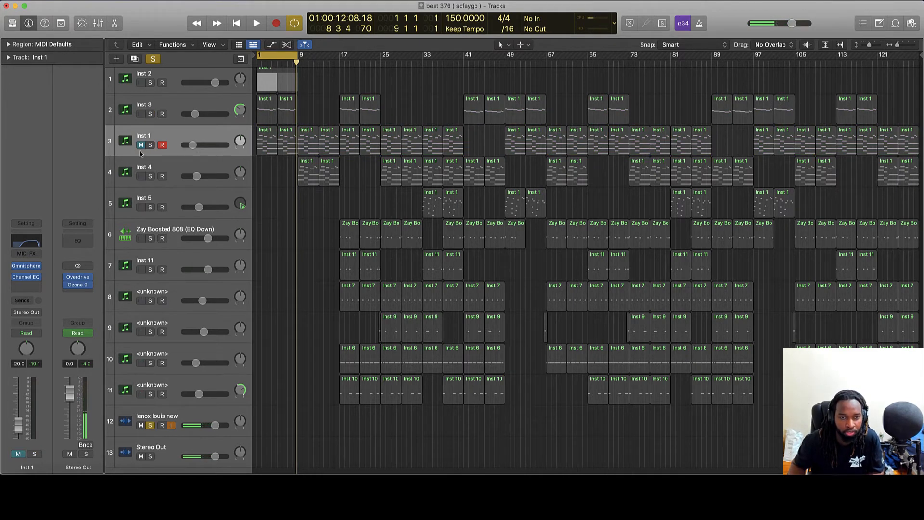
{"action": "left_click", "coordinate": [150, 176]}
{"action": "key", "text": "v"}
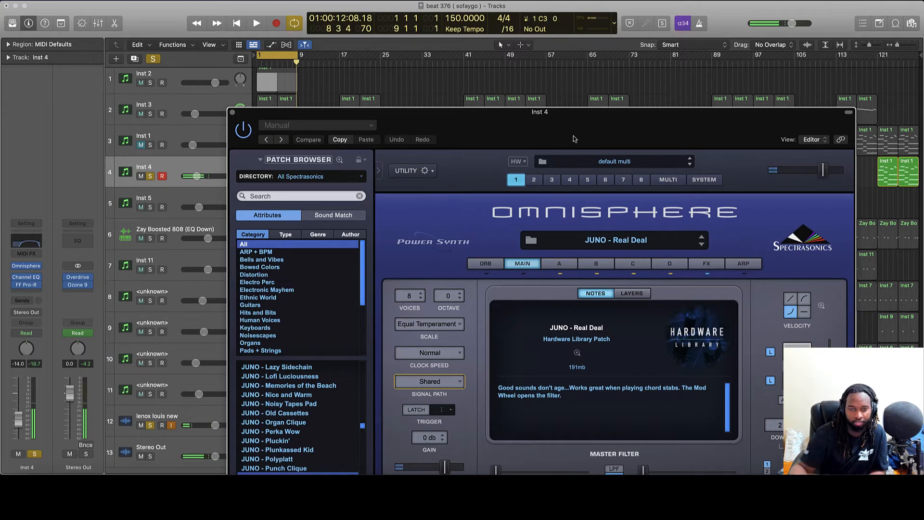
Set the cycle to bars 9–17 and play Inst 4's bar-9 chord notes in the editor.
{"action": "left_click", "coordinate": [232, 113]}
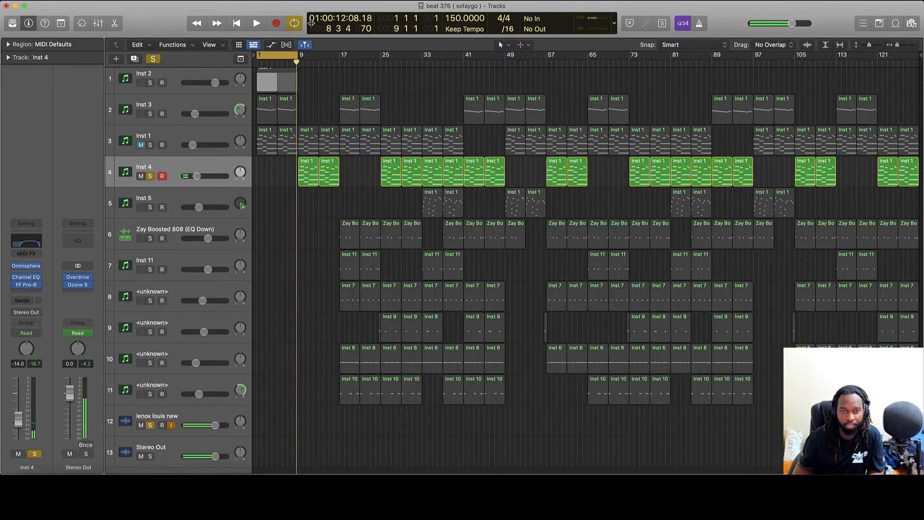
{"action": "left_click_drag", "start_coordinate": [281, 52], "coordinate": [323, 57]}
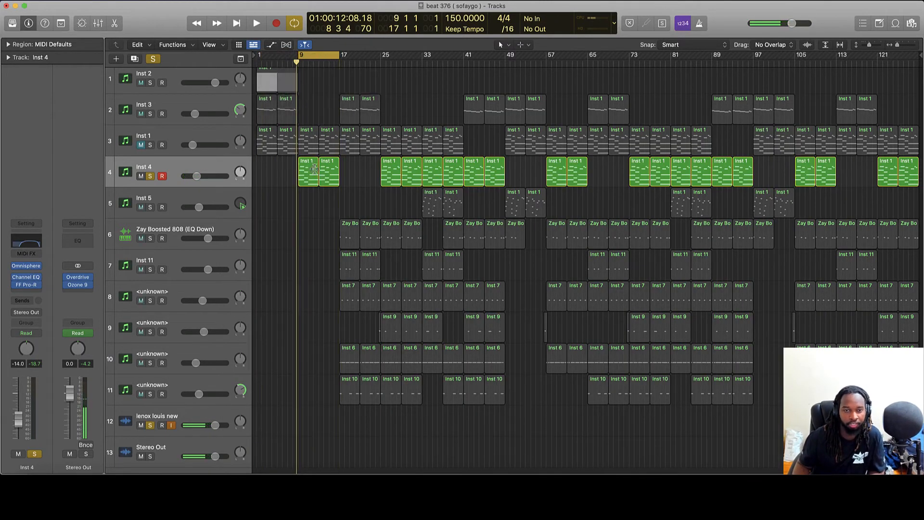
{"action": "key", "text": "space"}
{"action": "double_click", "coordinate": [314, 181]}
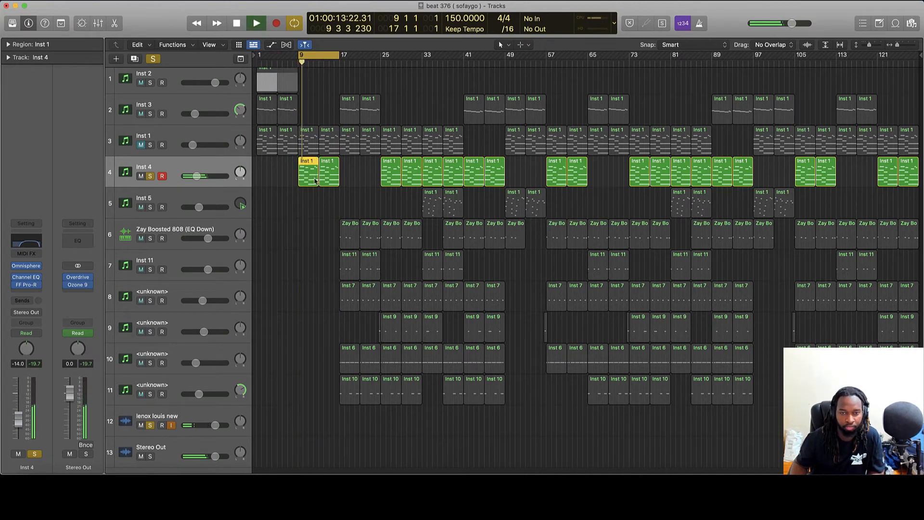
{"action": "scroll", "coordinate": [562, 316], "scroll_direction": "up", "scroll_amount": 3}
{"action": "scroll", "coordinate": [561, 316], "scroll_direction": "right", "scroll_amount": 13}
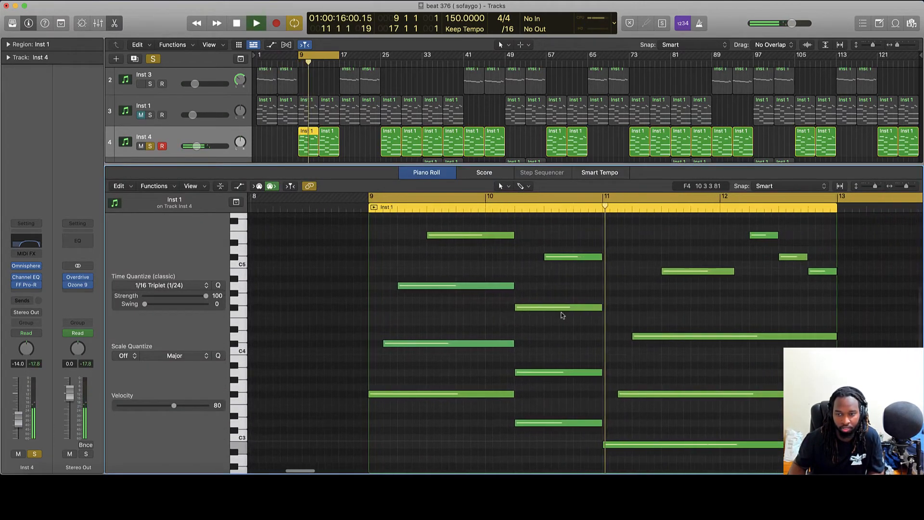
{"action": "scroll", "coordinate": [560, 314], "scroll_direction": "right", "scroll_amount": 8}
{"action": "scroll", "coordinate": [560, 314], "scroll_direction": "up", "scroll_amount": 3}
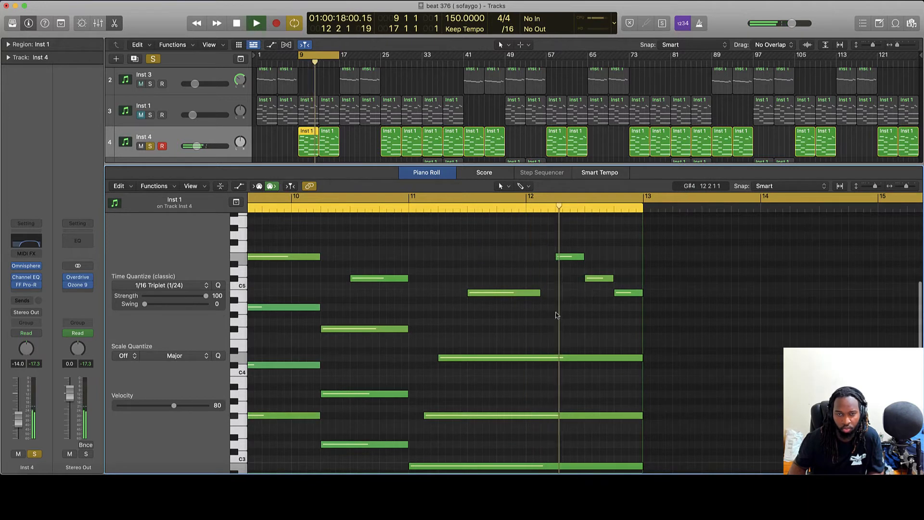
{"action": "scroll", "coordinate": [548, 313], "scroll_direction": "left", "scroll_amount": 4}
{"action": "scroll", "coordinate": [544, 312], "scroll_direction": "left", "scroll_amount": 5}
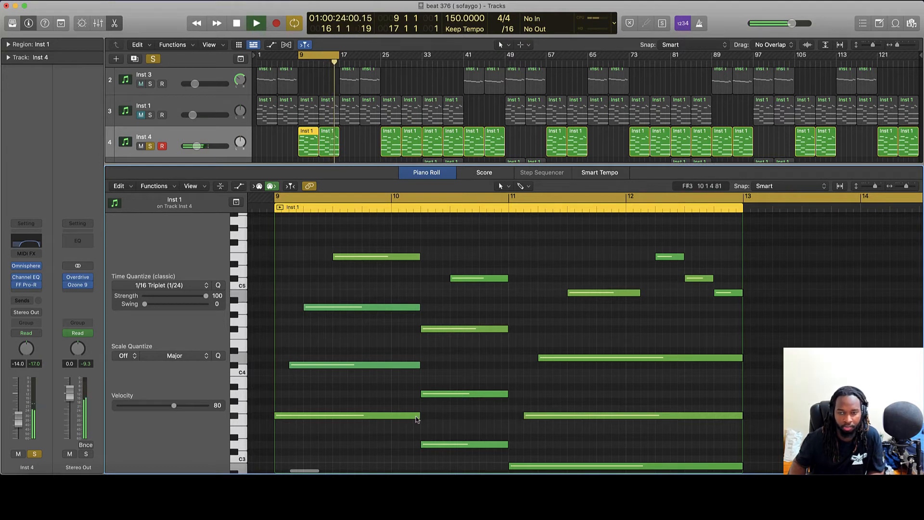
{"action": "key", "text": "space"}
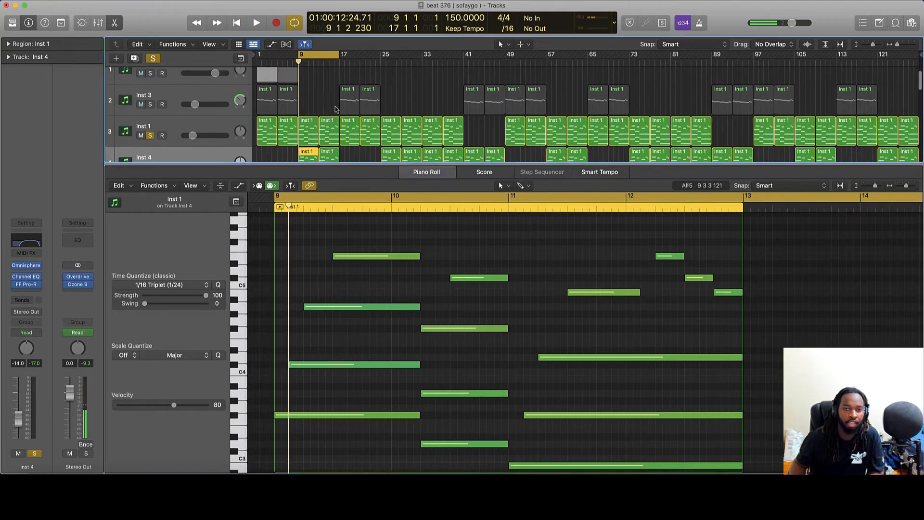
{"action": "scroll", "coordinate": [335, 108], "scroll_direction": "down", "scroll_amount": 2}
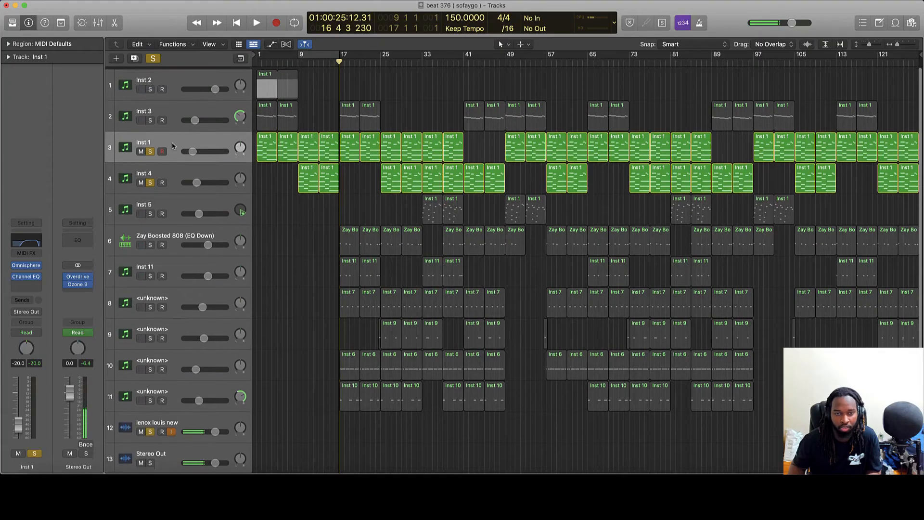
Unsolo Inst 1, view Inst 5's Astral Music Box Omnisphere patch, and unsolo Inst 4.
{"action": "left_click", "coordinate": [151, 149]}
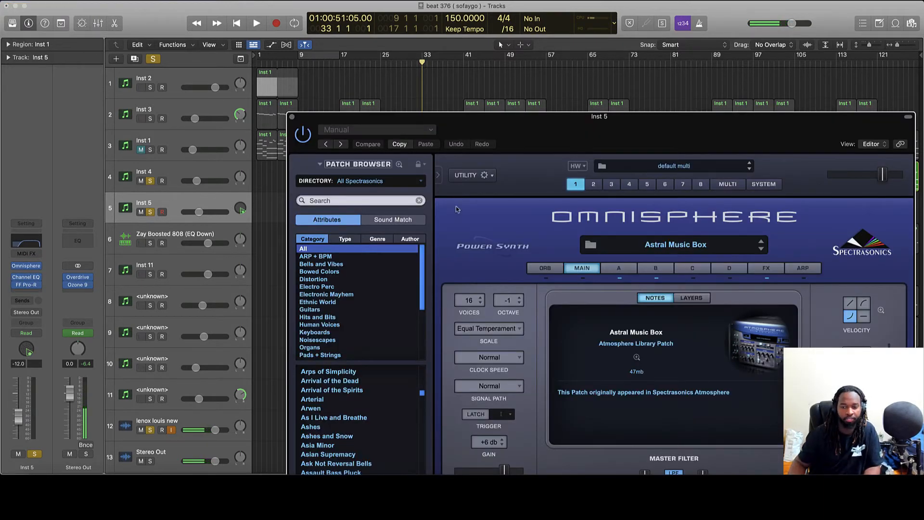
{"action": "left_click_drag", "start_coordinate": [522, 124], "coordinate": [392, 45]}
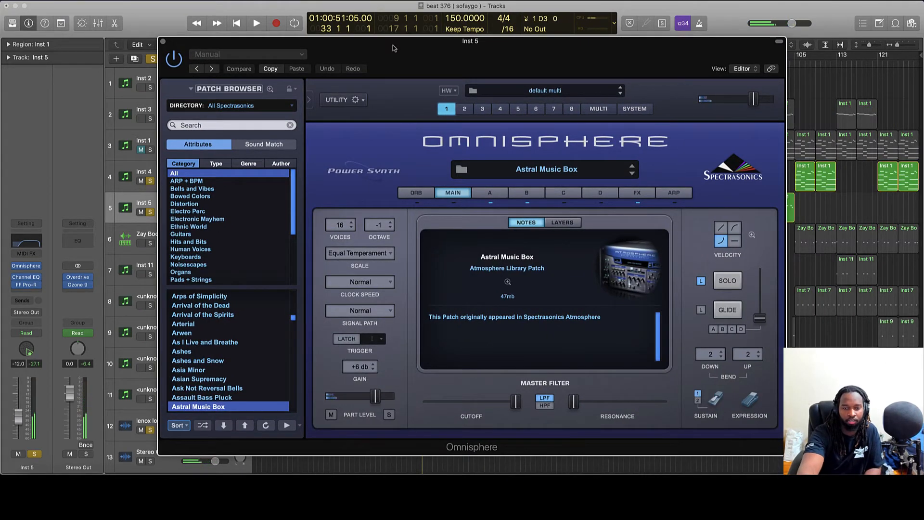
{"action": "left_click", "coordinate": [163, 42]}
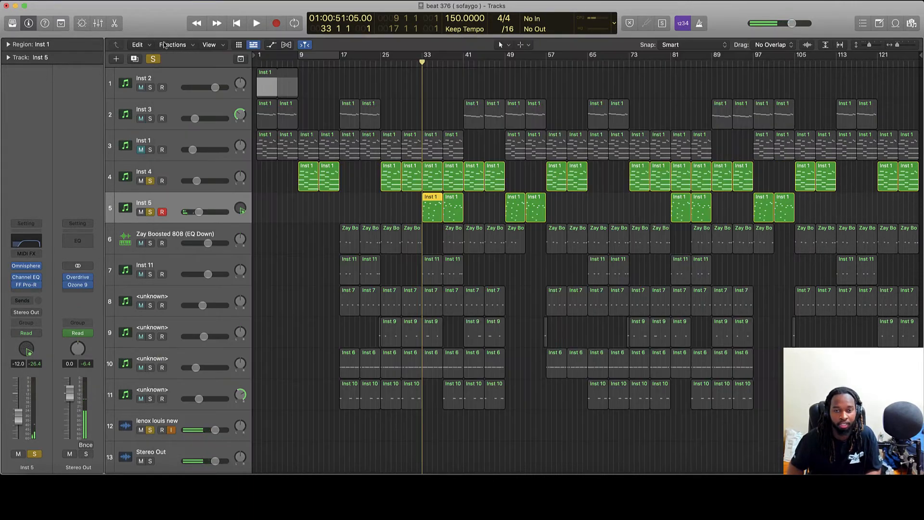
{"action": "left_click", "coordinate": [150, 181]}
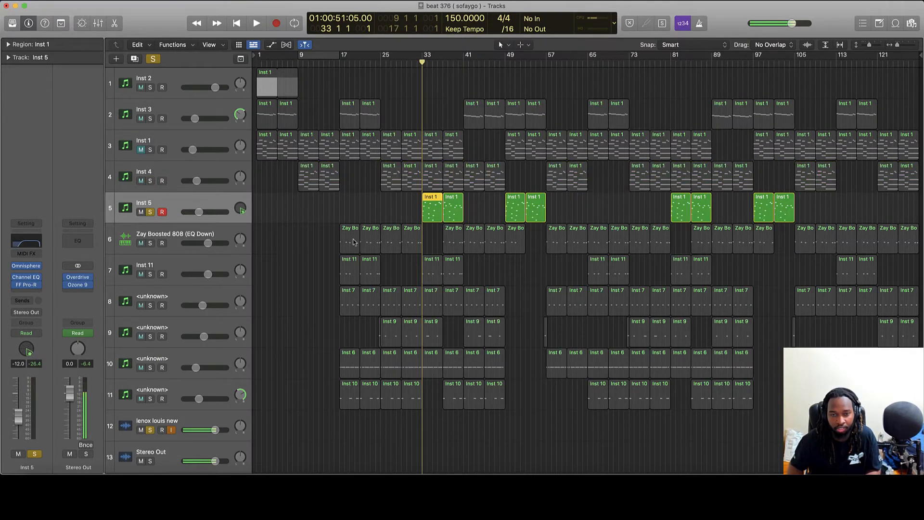
Play through Inst 5's bar-33 melody in the note editor, then close the editor.
{"action": "double_click", "coordinate": [441, 213]}
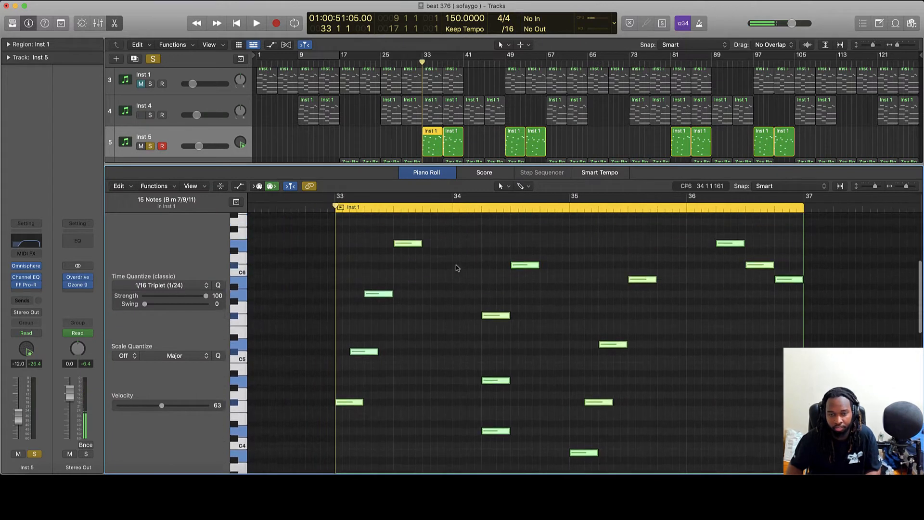
{"action": "key", "text": "space"}
{"action": "scroll", "coordinate": [453, 263], "scroll_direction": "down", "scroll_amount": 2}
{"action": "scroll", "coordinate": [453, 263], "scroll_direction": "right", "scroll_amount": 2}
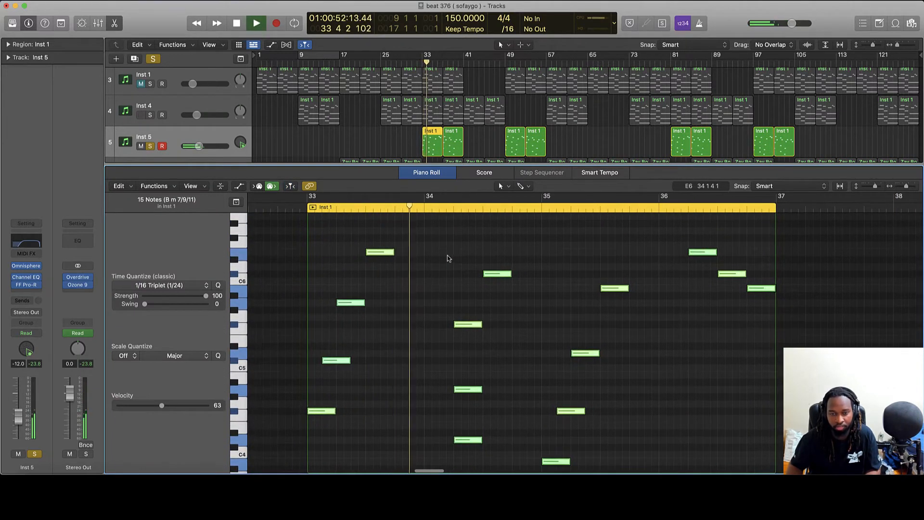
{"action": "scroll", "coordinate": [447, 258], "scroll_direction": "right", "scroll_amount": 5}
{"action": "scroll", "coordinate": [446, 258], "scroll_direction": "up", "scroll_amount": 3}
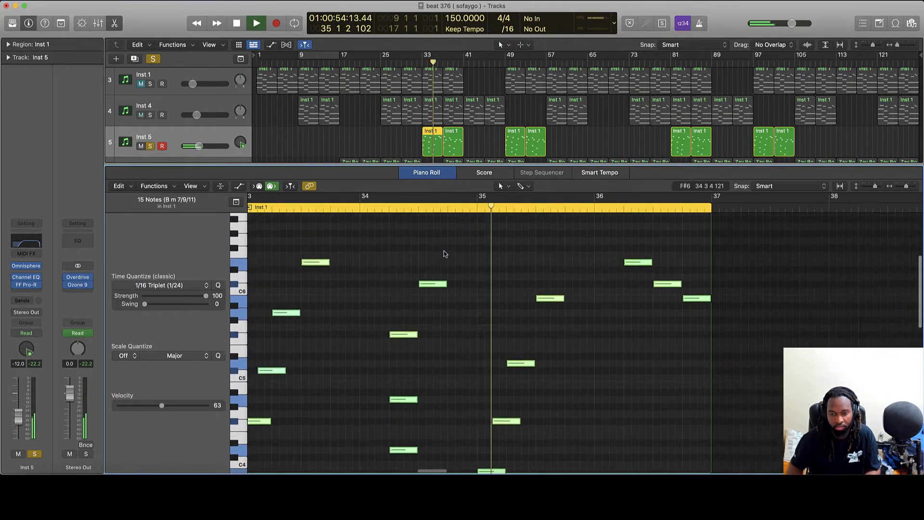
{"action": "scroll", "coordinate": [444, 253], "scroll_direction": "right", "scroll_amount": 2}
{"action": "scroll", "coordinate": [444, 253], "scroll_direction": "down", "scroll_amount": 4}
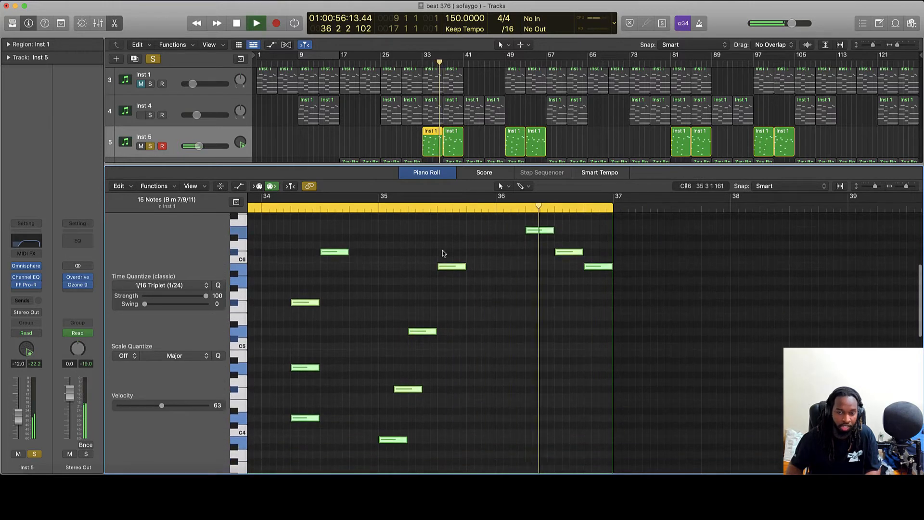
{"action": "key", "text": "space"}
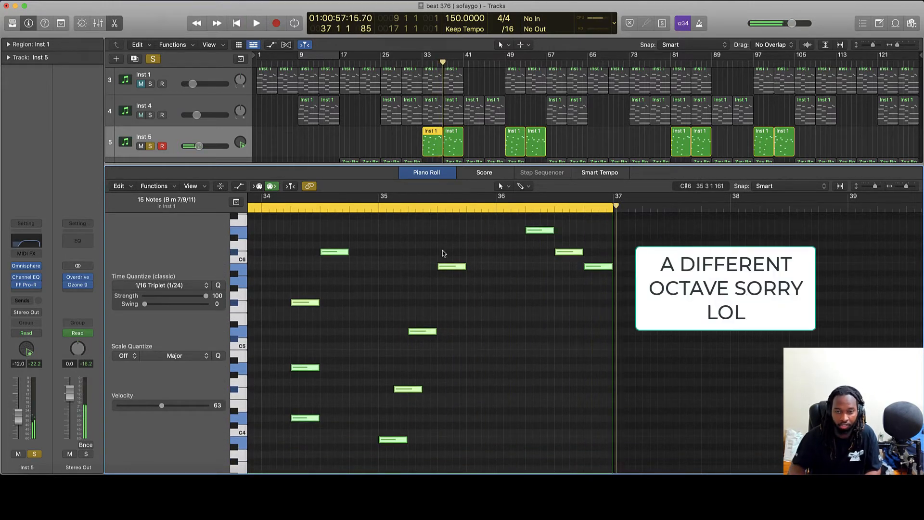
{"action": "key", "text": "e"}
{"action": "left_click", "coordinate": [418, 200]}
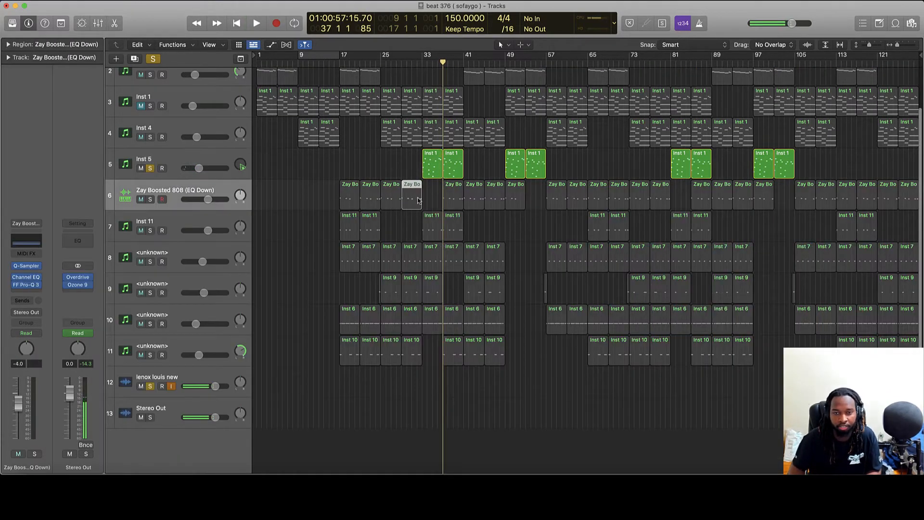
{"action": "scroll", "coordinate": [360, 178], "scroll_direction": "up", "scroll_amount": 5}
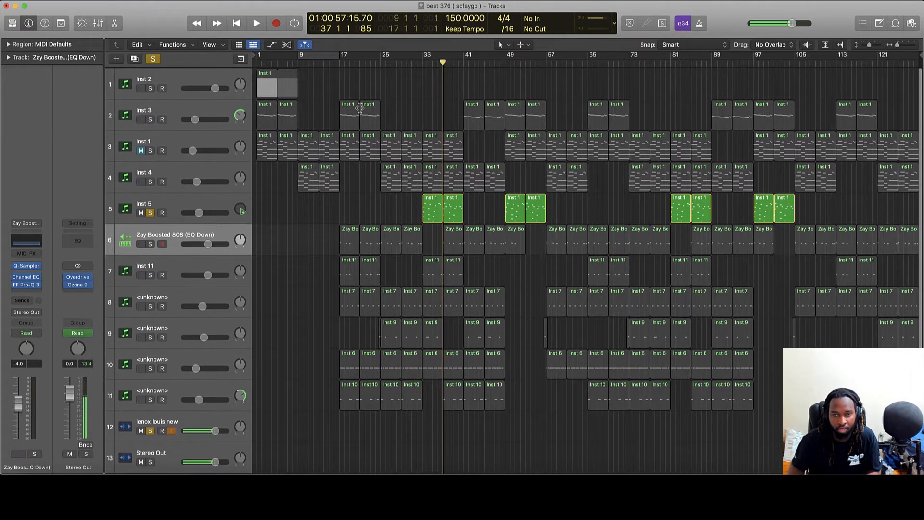
Loop bars 9–17 and play, jump ahead to bar 32, then stop playback.
{"action": "left_click", "coordinate": [319, 57]}
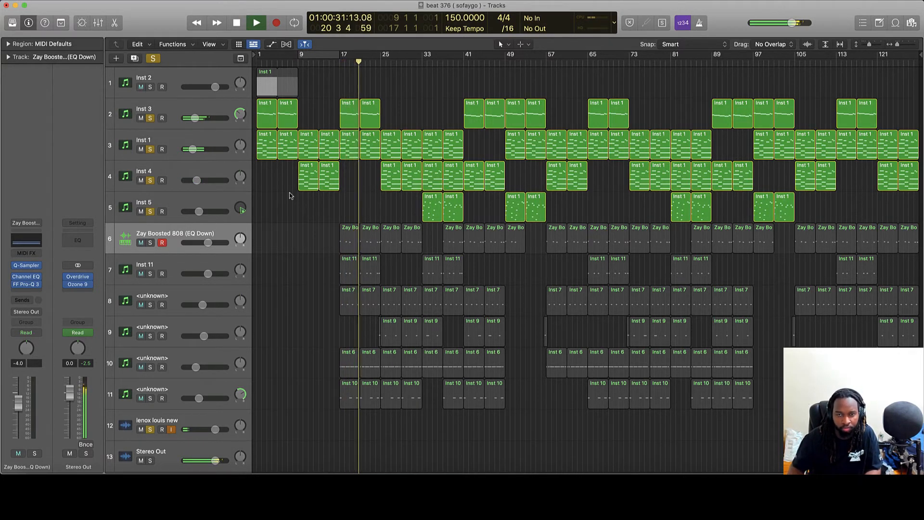
{"action": "left_click", "coordinate": [418, 63]}
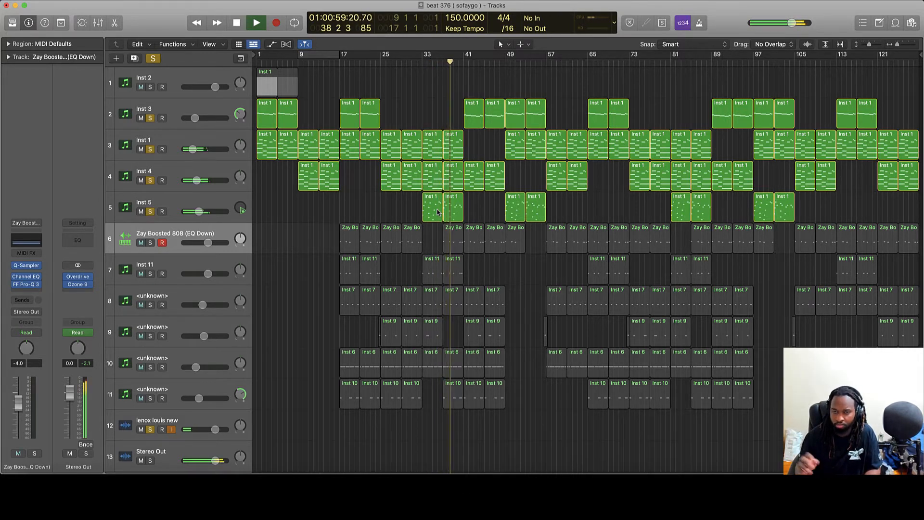
{"action": "key", "text": "space"}
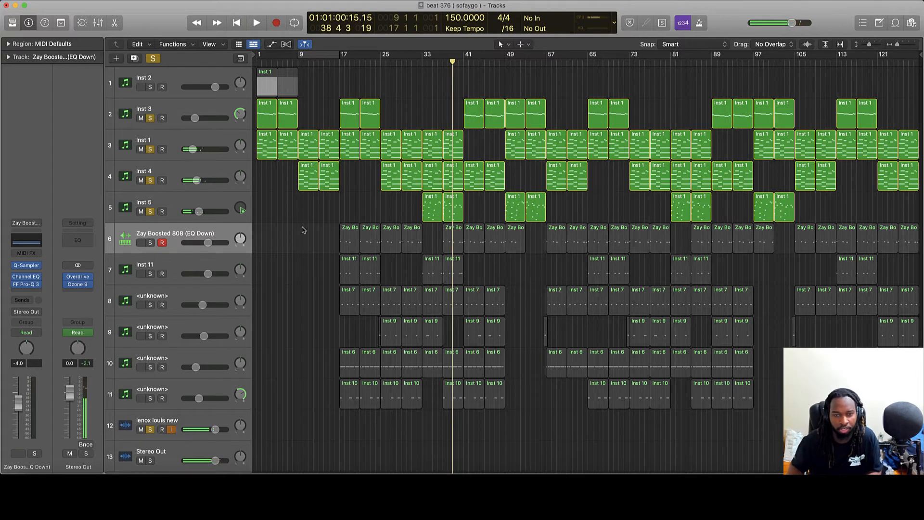
Unsolo tracks 2–5 and select all regions on the Zay Boosted 808 track.
{"action": "left_click_drag", "start_coordinate": [151, 212], "coordinate": [151, 118]}
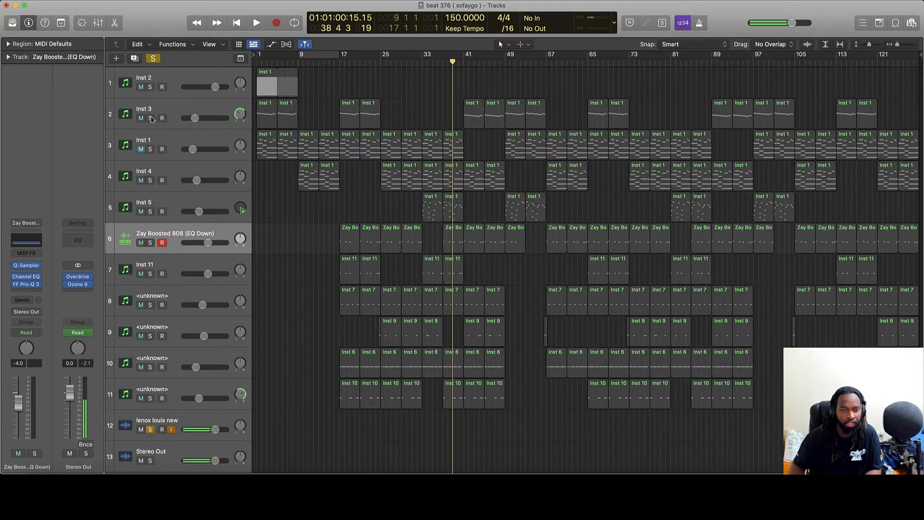
{"action": "scroll", "coordinate": [200, 210], "scroll_direction": "down", "scroll_amount": 2}
{"action": "left_click", "coordinate": [197, 213]}
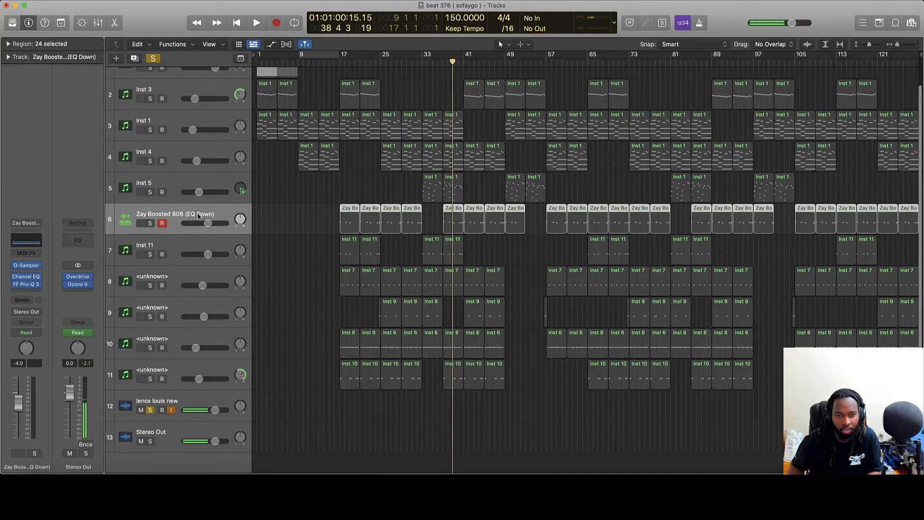
Solo the Zay Boosted 808 track and loop-play bars 17–25.
{"action": "left_click", "coordinate": [149, 223]}
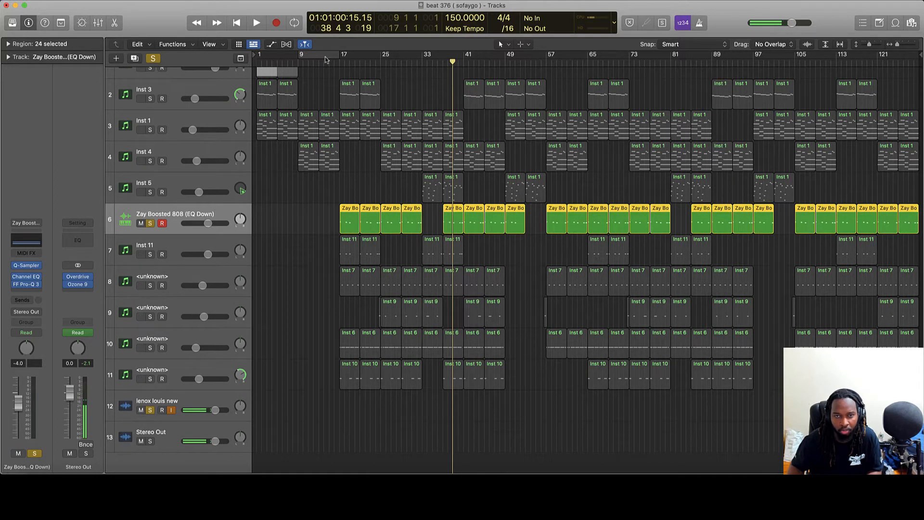
{"action": "left_click_drag", "start_coordinate": [340, 57], "coordinate": [380, 58]}
{"action": "key", "text": "space"}
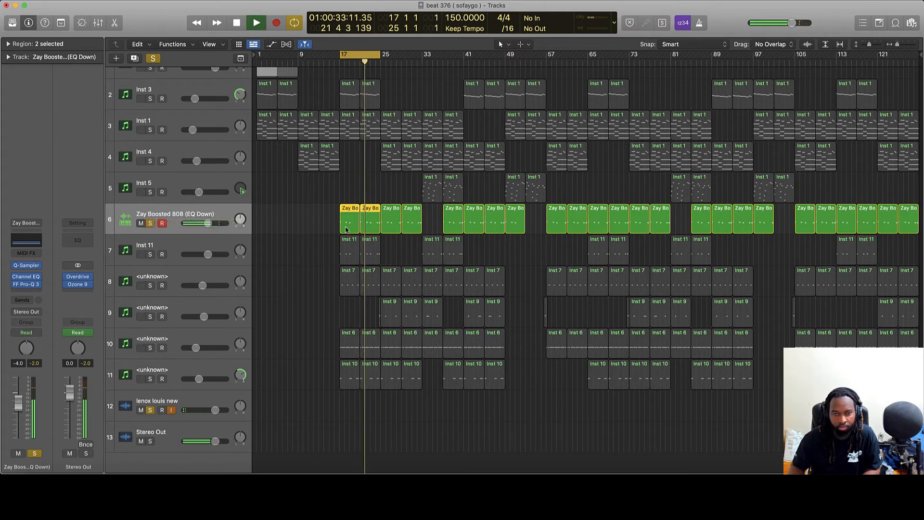
Review the 808 regions' notes in the Piano Roll, then bring up the track's Channel EQ.
{"action": "double_click", "coordinate": [346, 229]}
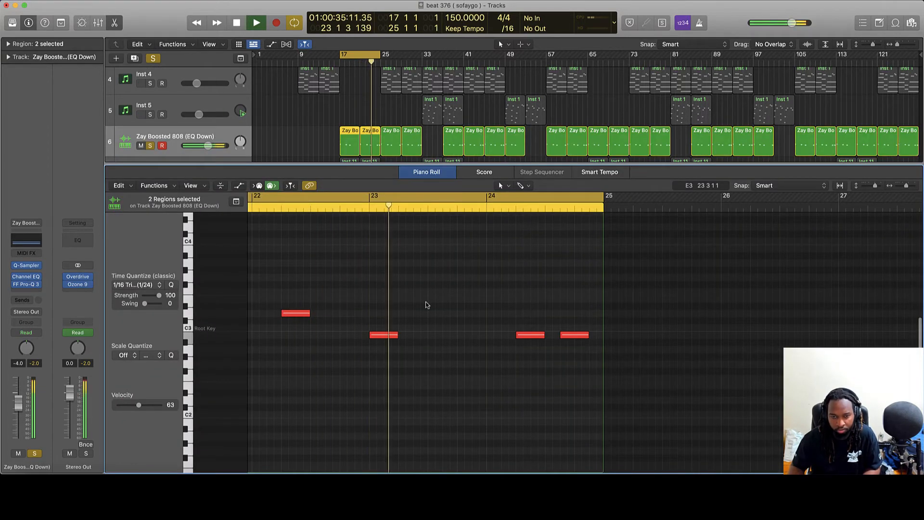
{"action": "scroll", "coordinate": [428, 305], "scroll_direction": "left", "scroll_amount": 10}
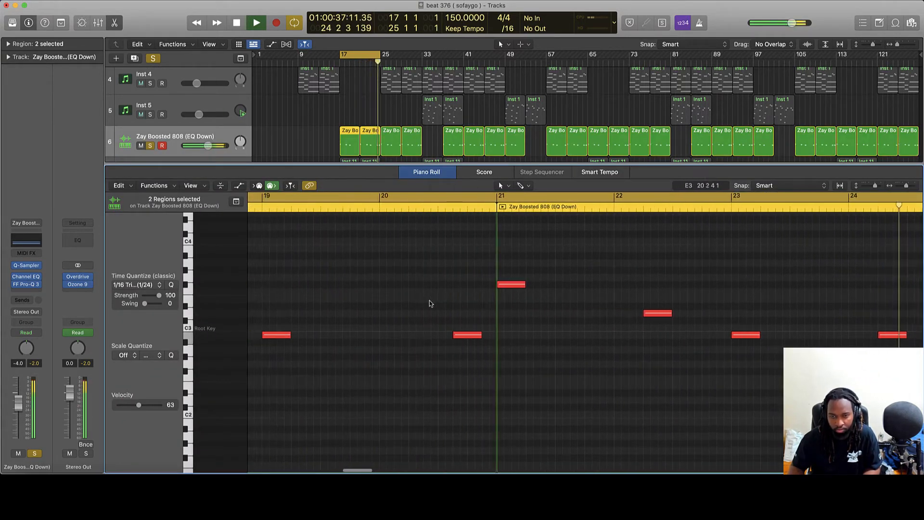
{"action": "scroll", "coordinate": [428, 303], "scroll_direction": "left", "scroll_amount": 9}
{"action": "scroll", "coordinate": [427, 303], "scroll_direction": "right", "scroll_amount": 3}
{"action": "key", "text": "space"}
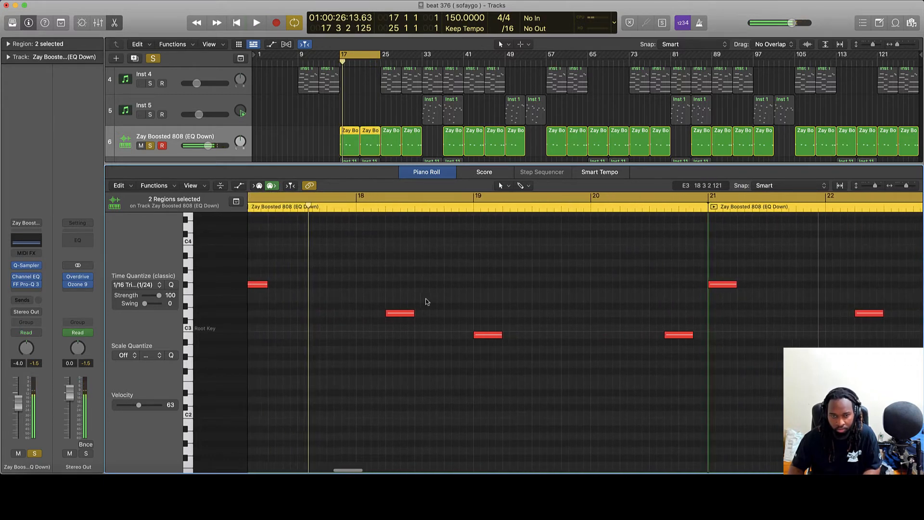
{"action": "scroll", "coordinate": [426, 302], "scroll_direction": "right", "scroll_amount": 1}
{"action": "key", "text": "p"}
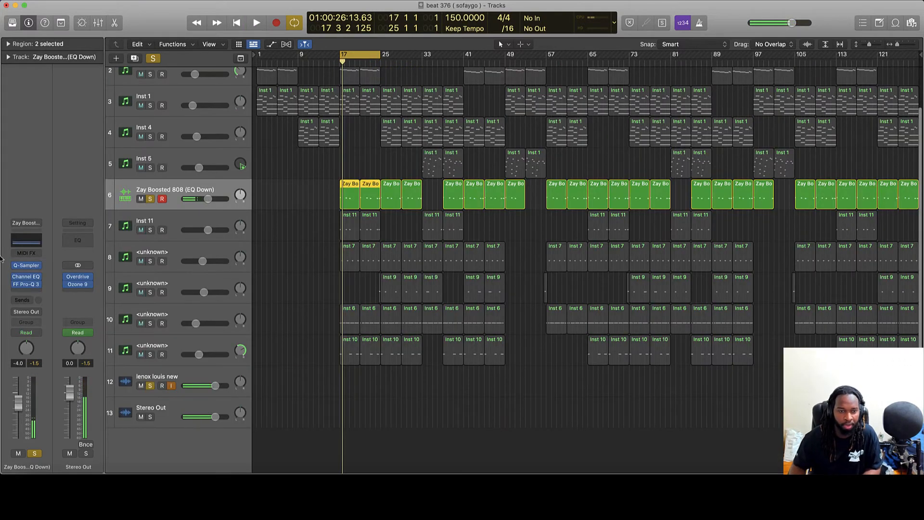
{"action": "left_click", "coordinate": [26, 277]}
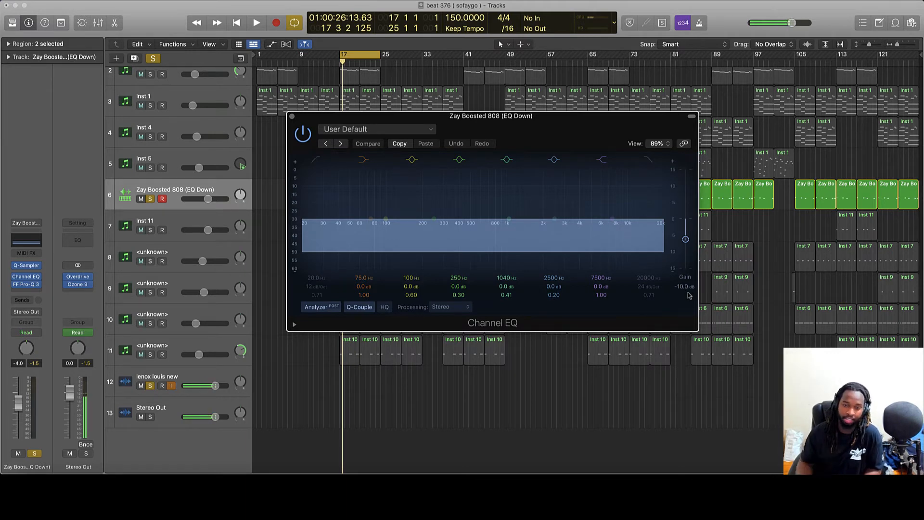
Close the Channel EQ, check the 808's Pro-Q 3 dip near 61 Hz, then select Inst 11.
{"action": "left_click", "coordinate": [293, 117]}
{"action": "left_click", "coordinate": [314, 209]}
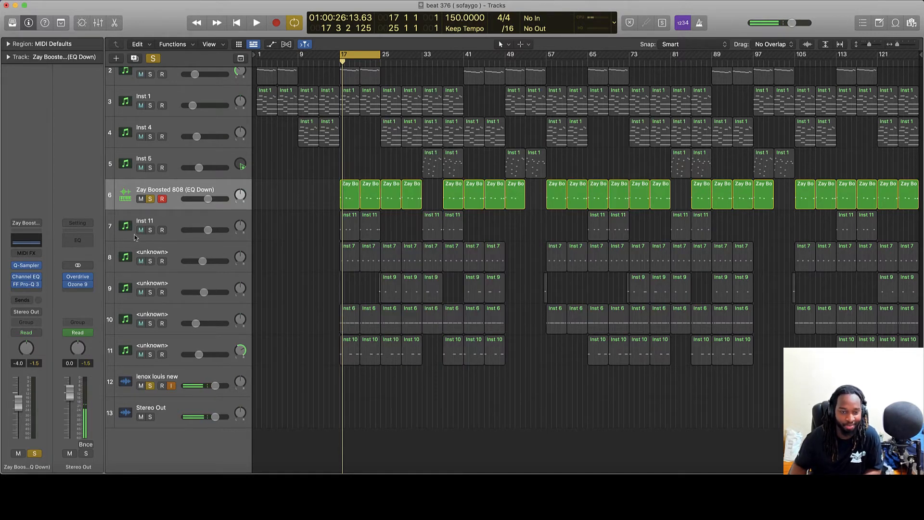
{"action": "left_click", "coordinate": [28, 286]}
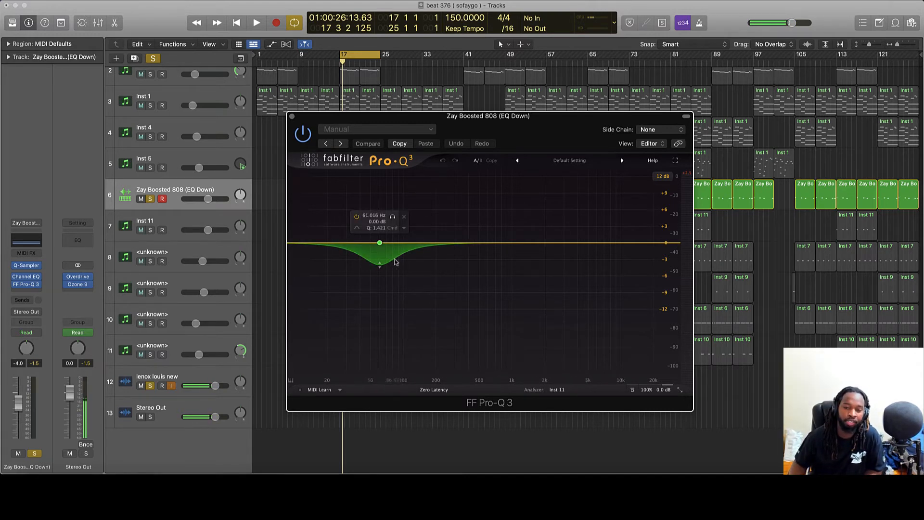
{"action": "left_click", "coordinate": [292, 118]}
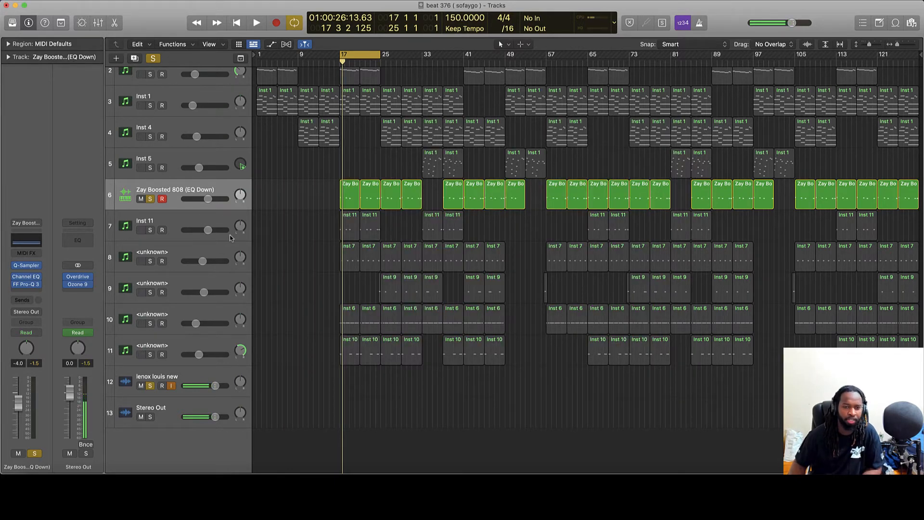
{"action": "left_click", "coordinate": [208, 223]}
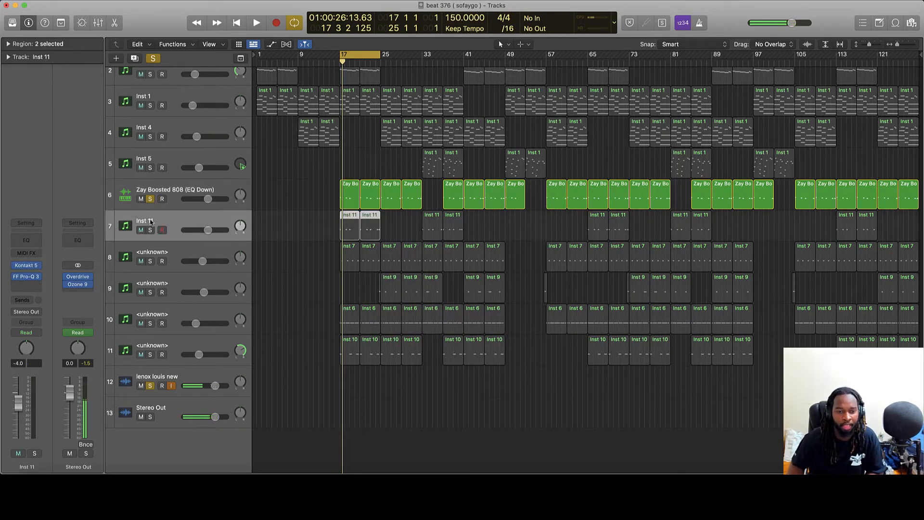
Swap the solo from the 808 to Inst 11 and review its notes while playing from bar 17.
{"action": "left_click", "coordinate": [150, 199]}
{"action": "left_click", "coordinate": [151, 230]}
{"action": "left_click", "coordinate": [339, 62]}
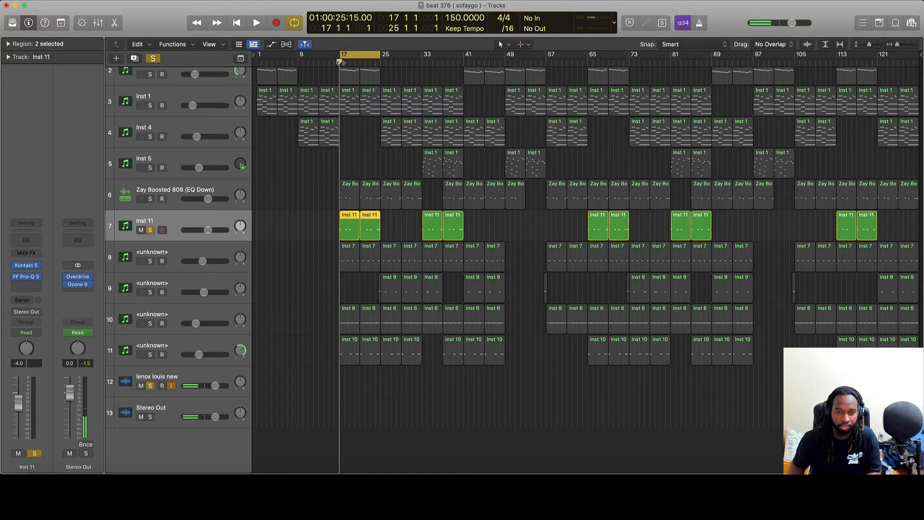
{"action": "key", "text": "space"}
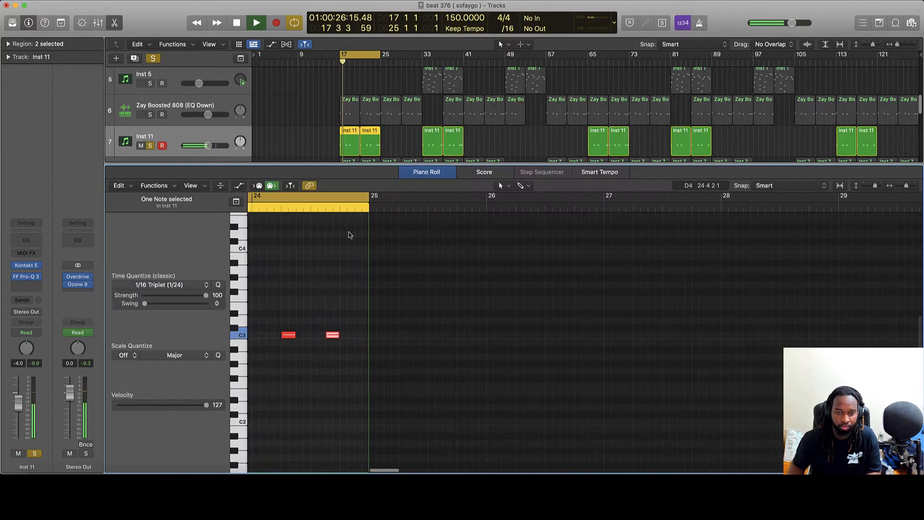
{"action": "double_click", "coordinate": [350, 236]}
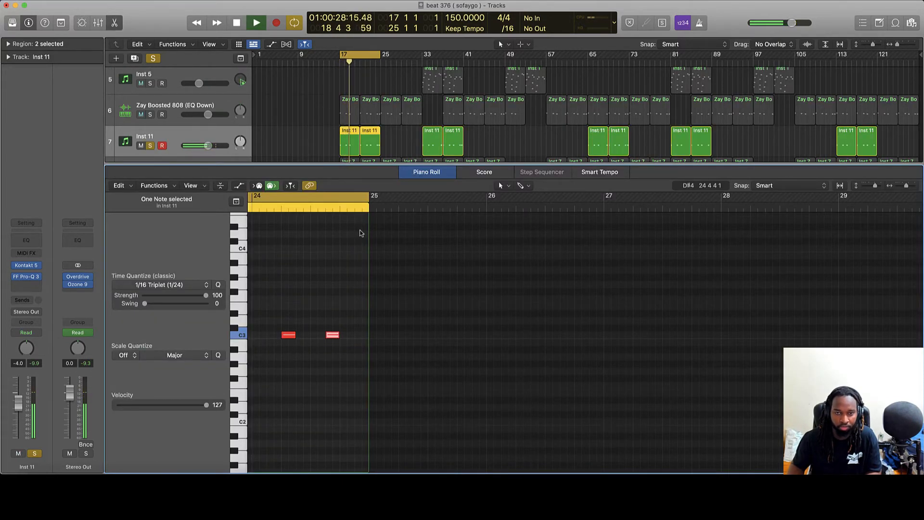
{"action": "scroll", "coordinate": [364, 228], "scroll_direction": "left", "scroll_amount": 2}
{"action": "scroll", "coordinate": [364, 228], "scroll_direction": "left", "scroll_amount": 10}
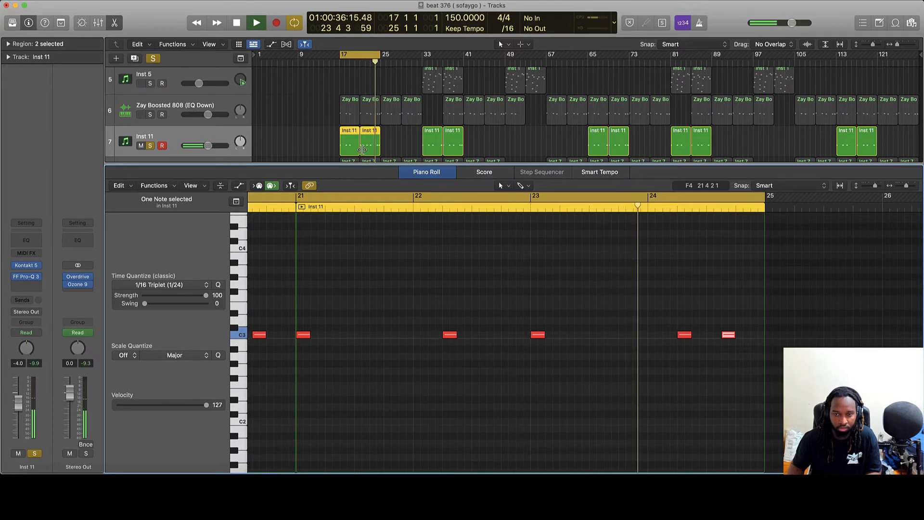
{"action": "key", "text": "space"}
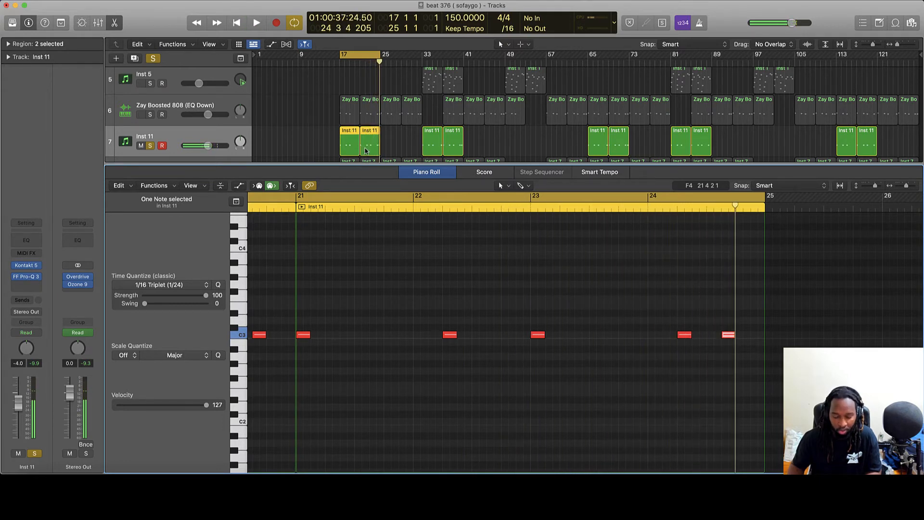
{"action": "key", "text": "e"}
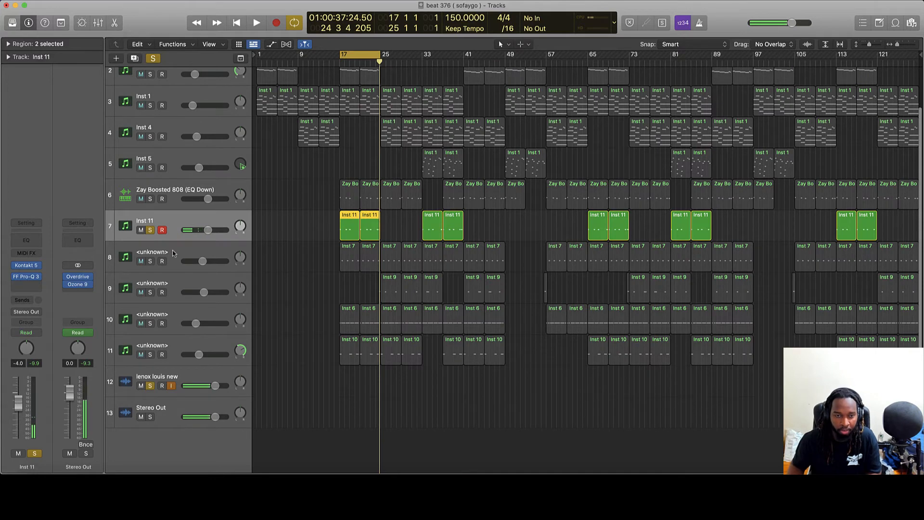
Check Inst 11's Pro-Q 3 (flat near 59 Hz), then select track 8's Inst 7 regions.
{"action": "left_click", "coordinate": [28, 279]}
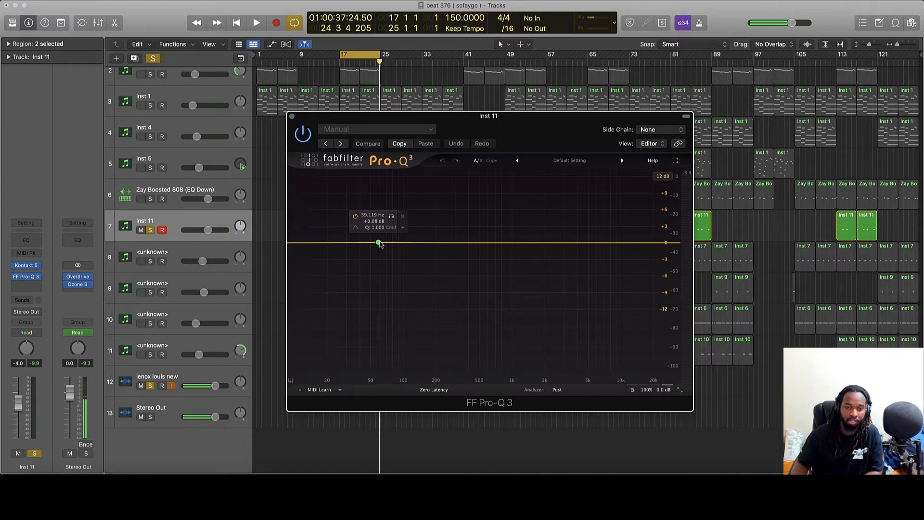
{"action": "left_click", "coordinate": [291, 117]}
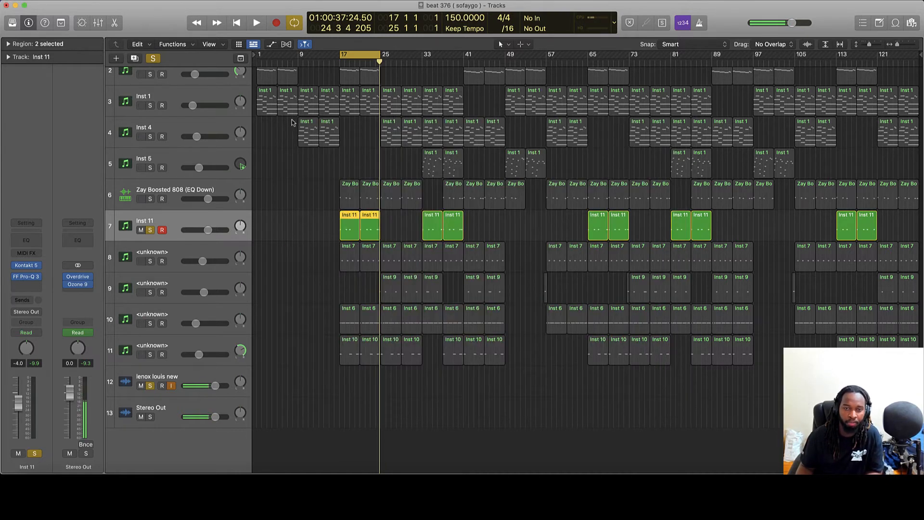
{"action": "left_click", "coordinate": [332, 267]}
{"action": "left_click", "coordinate": [151, 252]}
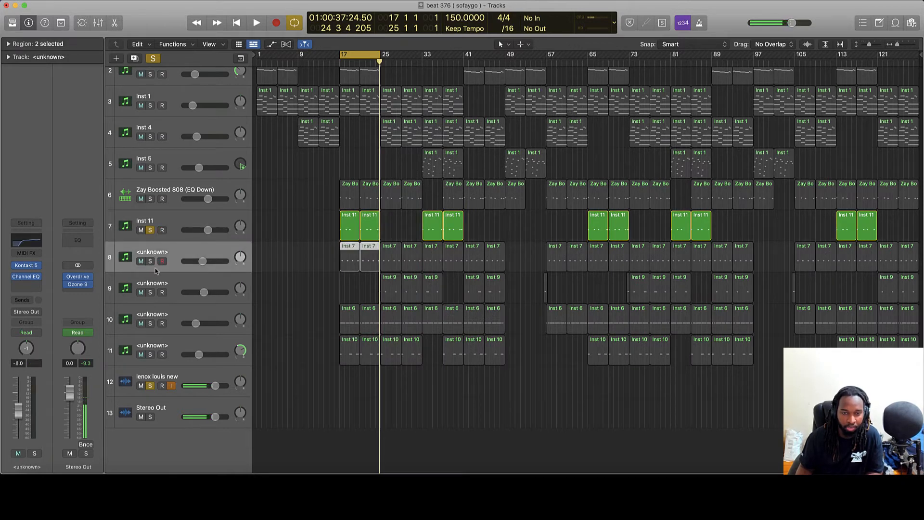
Solo track 8, review its Inst 7 notes during playback, and check its Kontakt instrument.
{"action": "left_click", "coordinate": [150, 262]}
{"action": "key", "text": "space"}
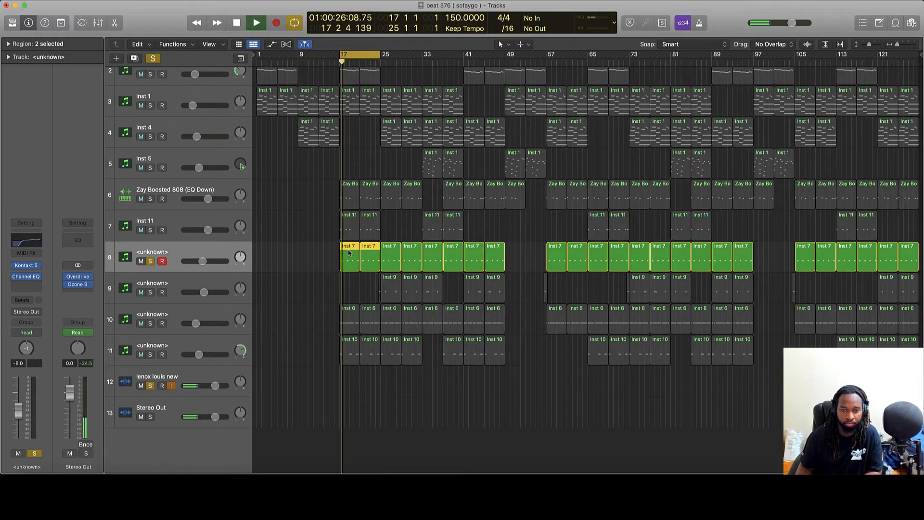
{"action": "double_click", "coordinate": [356, 255]}
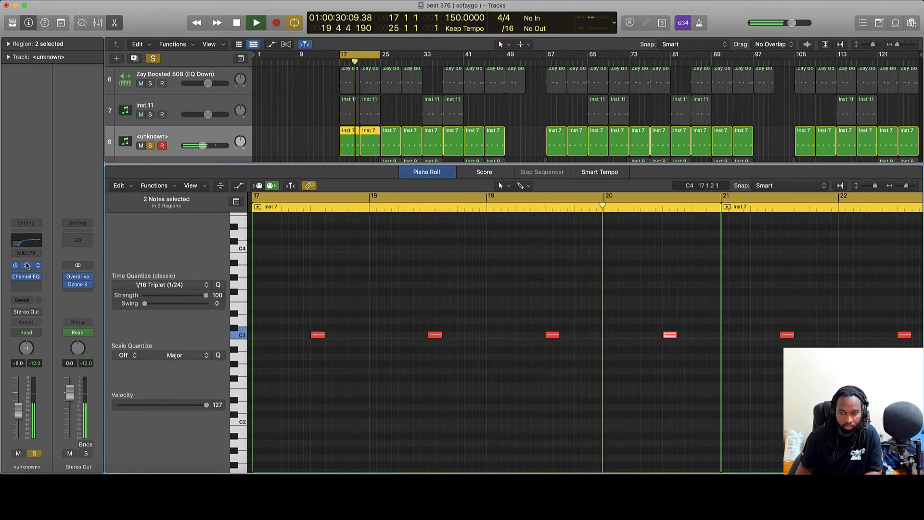
{"action": "key", "text": "space"}
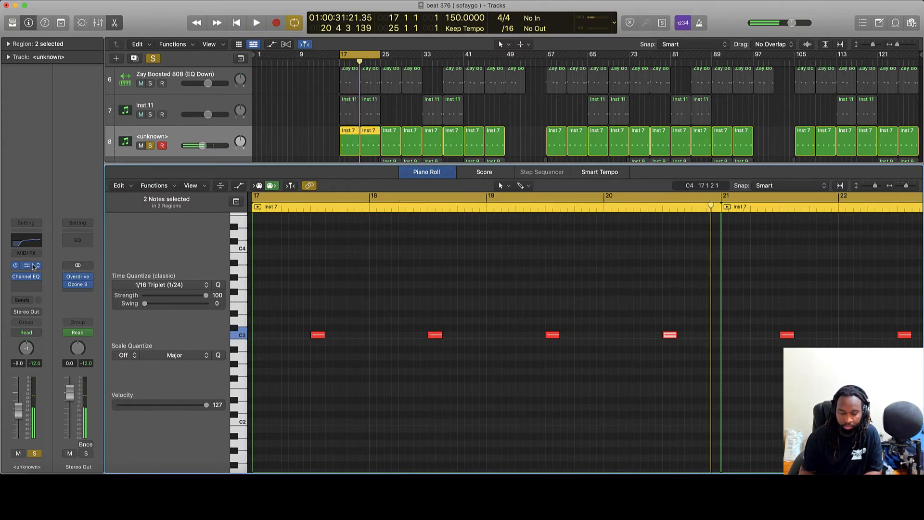
{"action": "key", "text": "e"}
{"action": "left_click", "coordinate": [310, 272]}
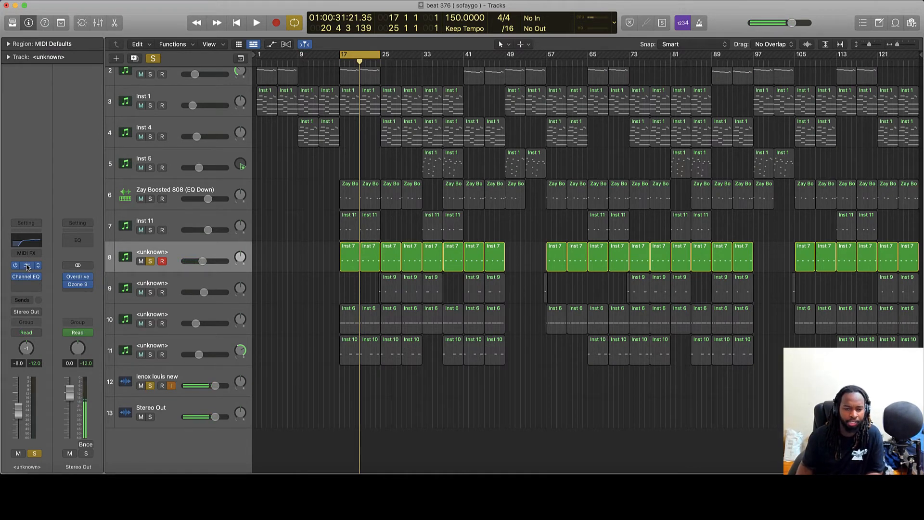
{"action": "left_click", "coordinate": [32, 266]}
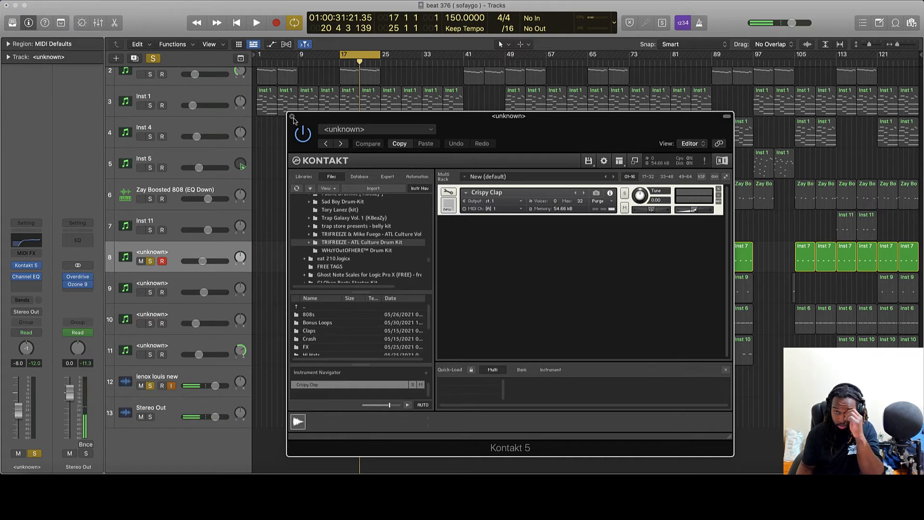
{"action": "left_click", "coordinate": [292, 117]}
Move the solo from track 8 to track 9 and play a cycle over bars 25–33.
{"action": "left_click", "coordinate": [162, 283]}
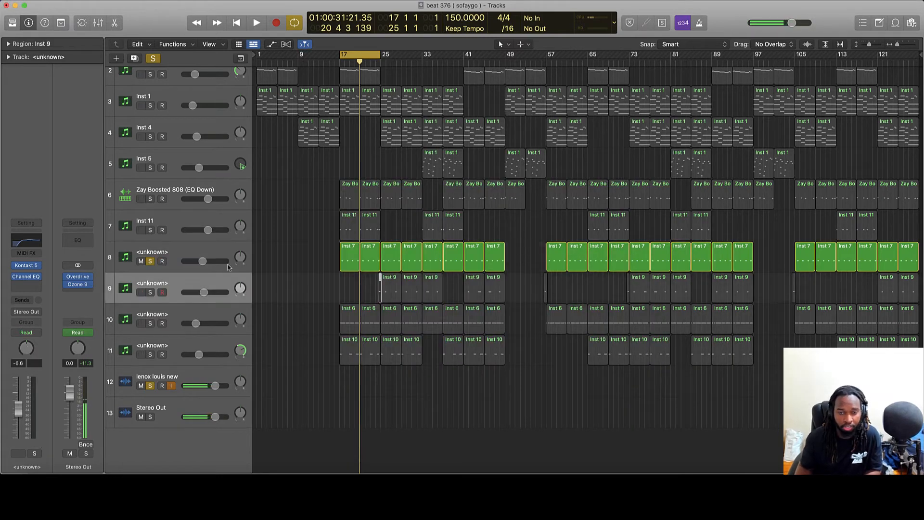
{"action": "left_click", "coordinate": [150, 261]}
{"action": "left_click", "coordinate": [150, 292]}
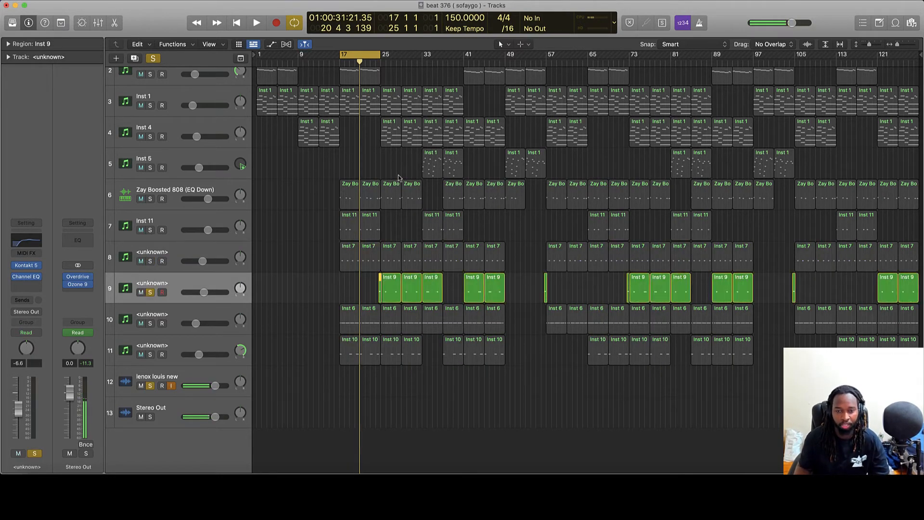
{"action": "left_click_drag", "start_coordinate": [370, 55], "coordinate": [410, 55]}
{"action": "key", "text": "space"}
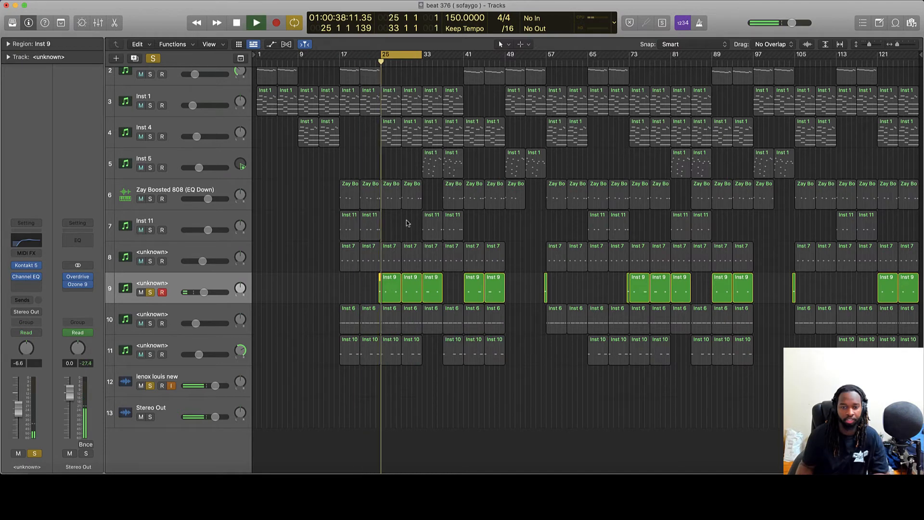
Check track 9's Kontakt 'Exclusive Snare' patch, then unsolo it and select track 10's Inst 6 regions.
{"action": "left_click", "coordinate": [27, 268]}
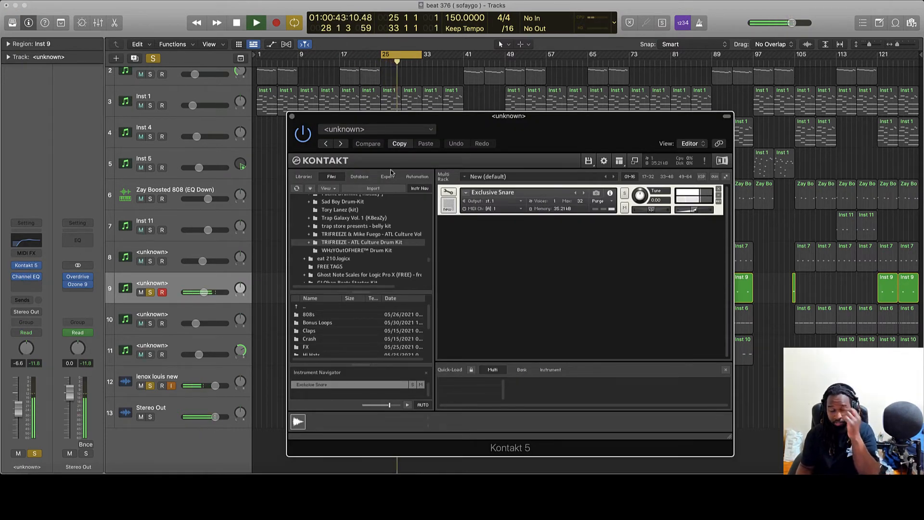
{"action": "left_click", "coordinate": [291, 116]}
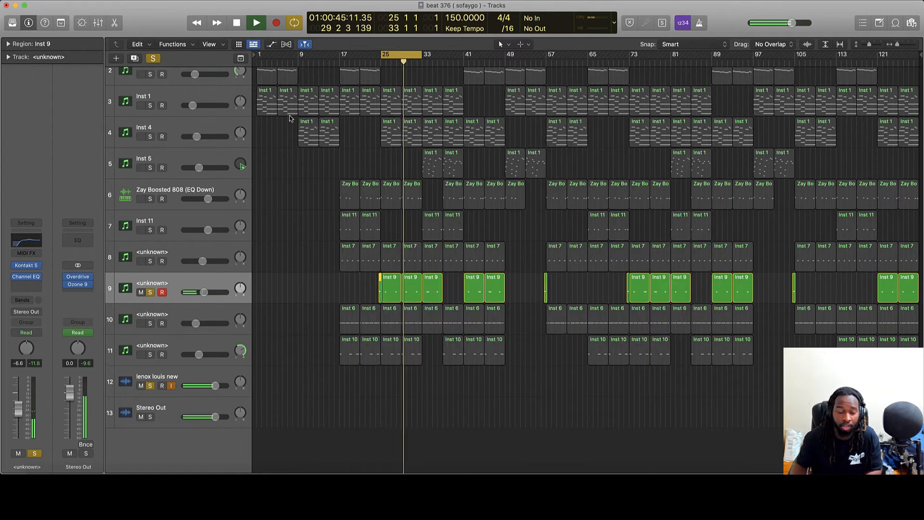
{"action": "left_click", "coordinate": [300, 292]}
{"action": "key", "text": "space"}
{"action": "left_click", "coordinate": [150, 294]}
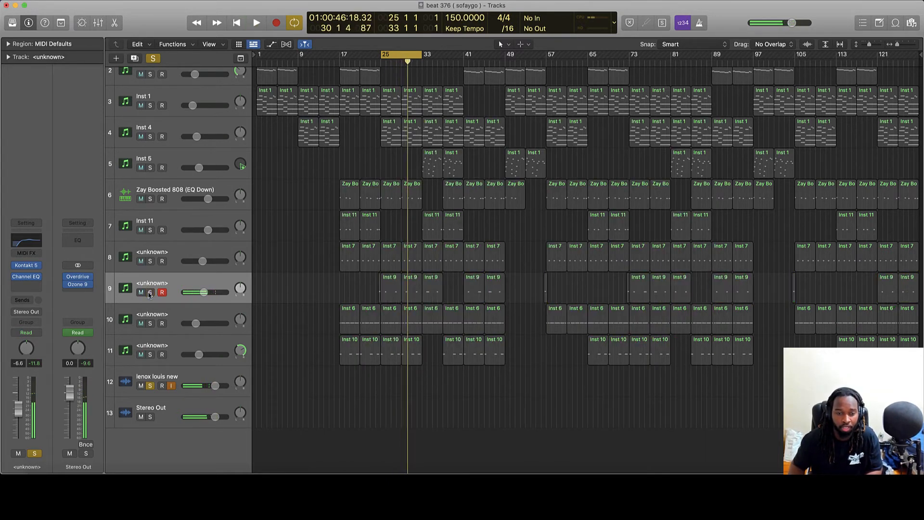
{"action": "left_click", "coordinate": [165, 315]}
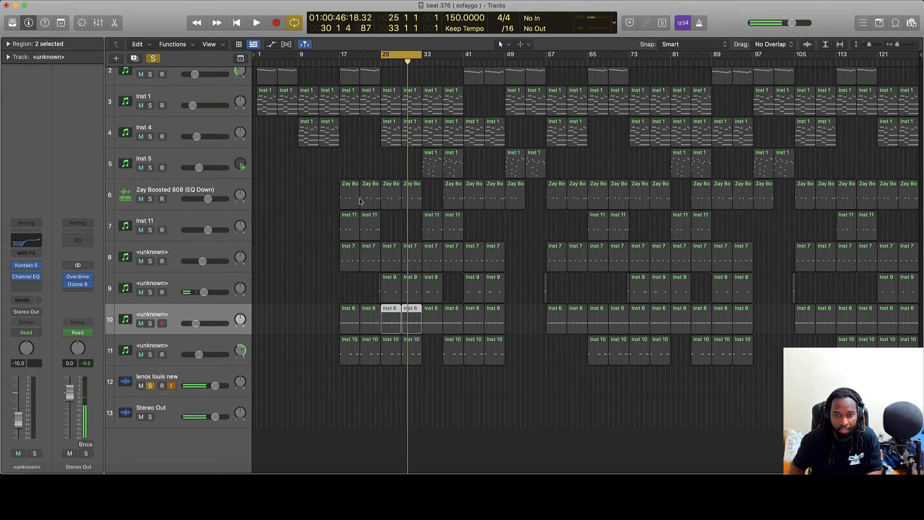
Solo and play track 10's Inst 6 hi-hats, check its Channel EQ, and open the Kontakt 'Disney HH' patch.
{"action": "key", "text": "s"}
{"action": "key", "text": "p"}
{"action": "key", "text": "space"}
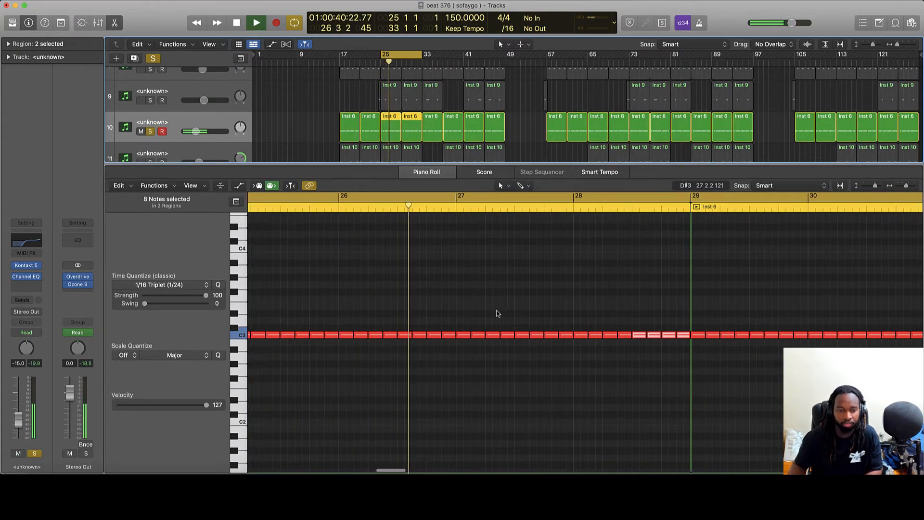
{"action": "left_click", "coordinate": [28, 241]}
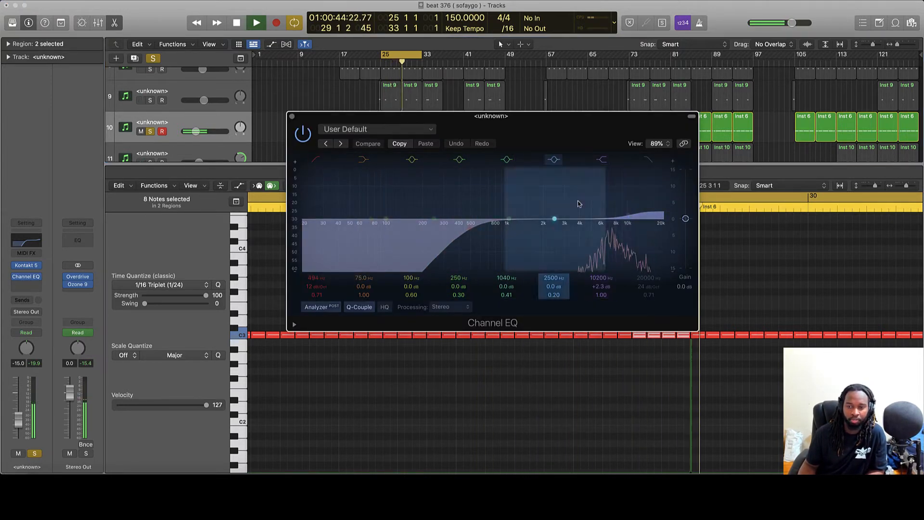
{"action": "left_click", "coordinate": [292, 117]}
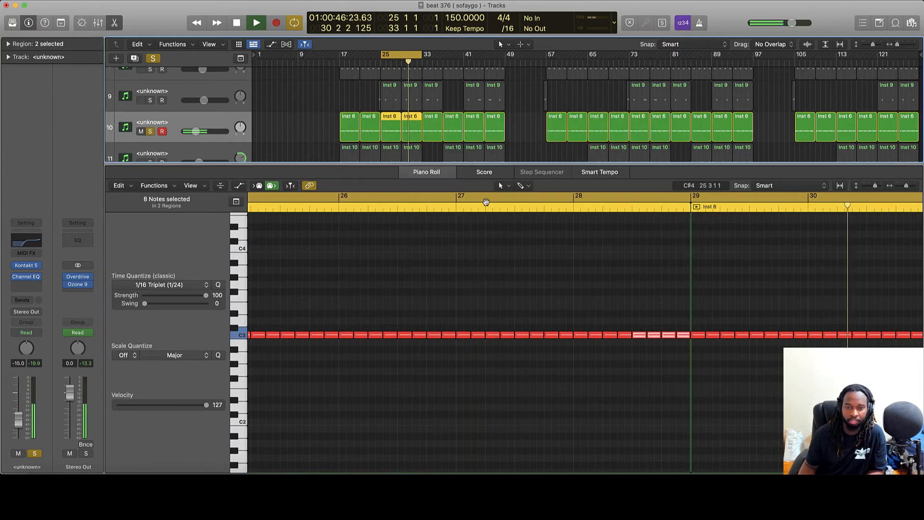
{"action": "key", "text": "e"}
{"action": "key", "text": "space"}
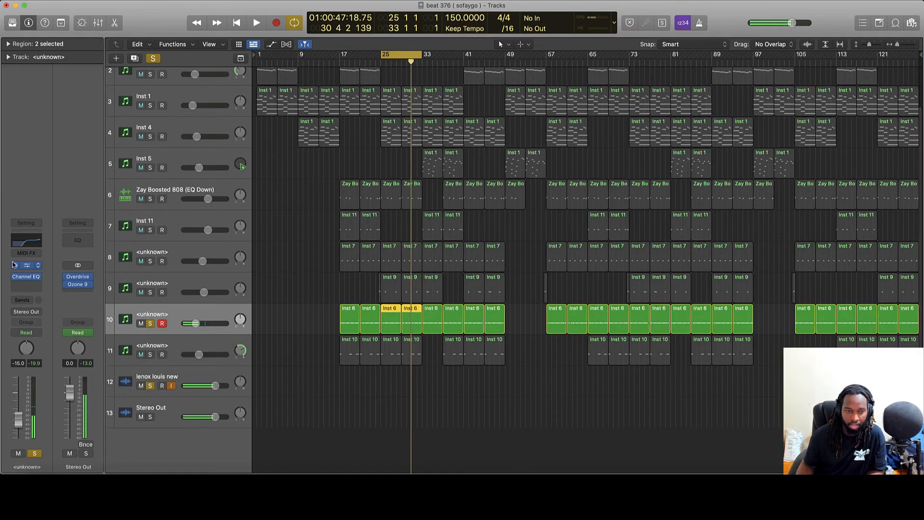
{"action": "left_click", "coordinate": [23, 265]}
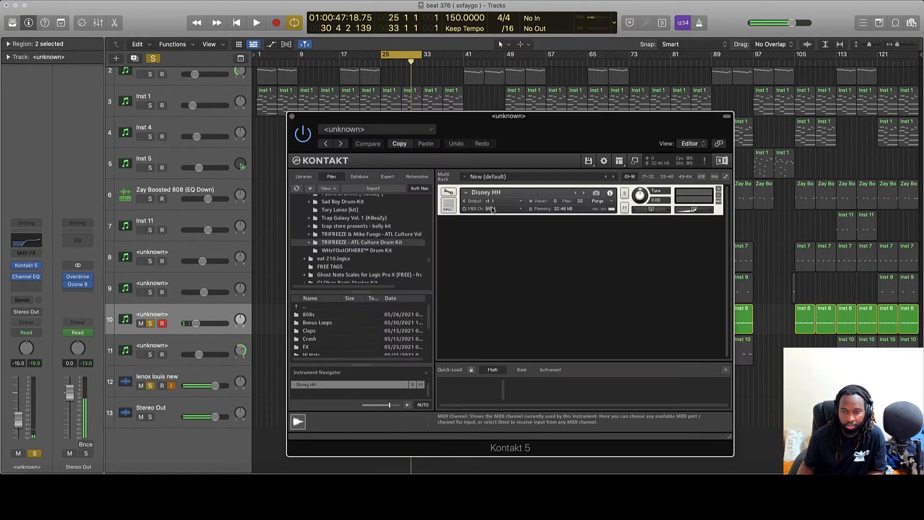
Move the solo to track 11, play from bar 17, check its FF Pro-R reverb, and re-solo the 808.
{"action": "left_click", "coordinate": [416, 343]}
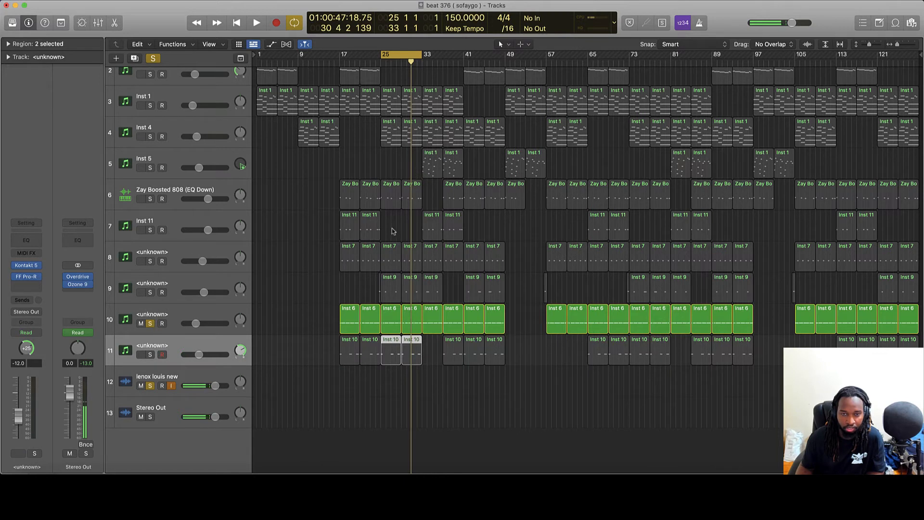
{"action": "left_click", "coordinate": [151, 324]}
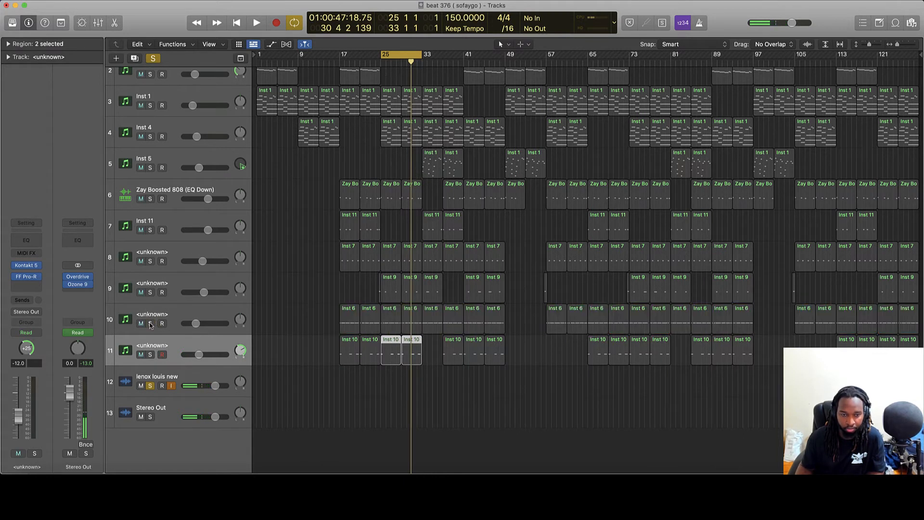
{"action": "left_click", "coordinate": [150, 354]}
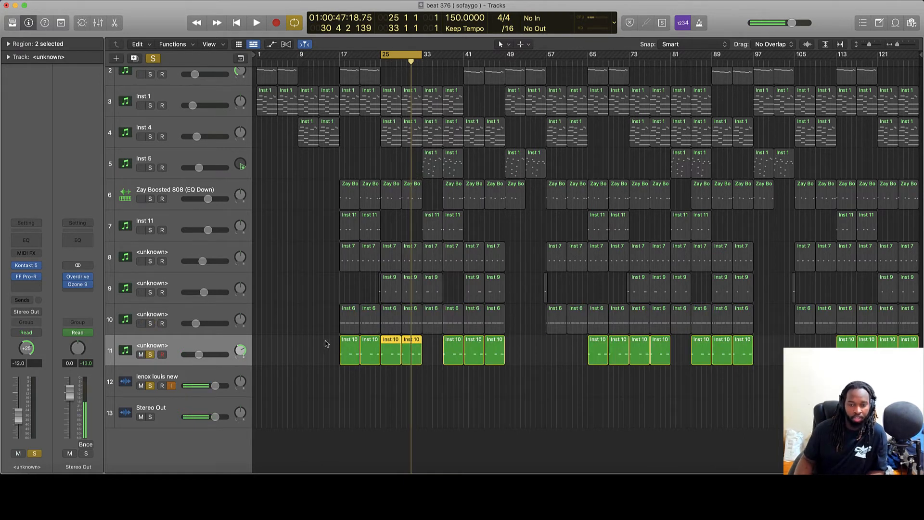
{"action": "double_click", "coordinate": [341, 62]}
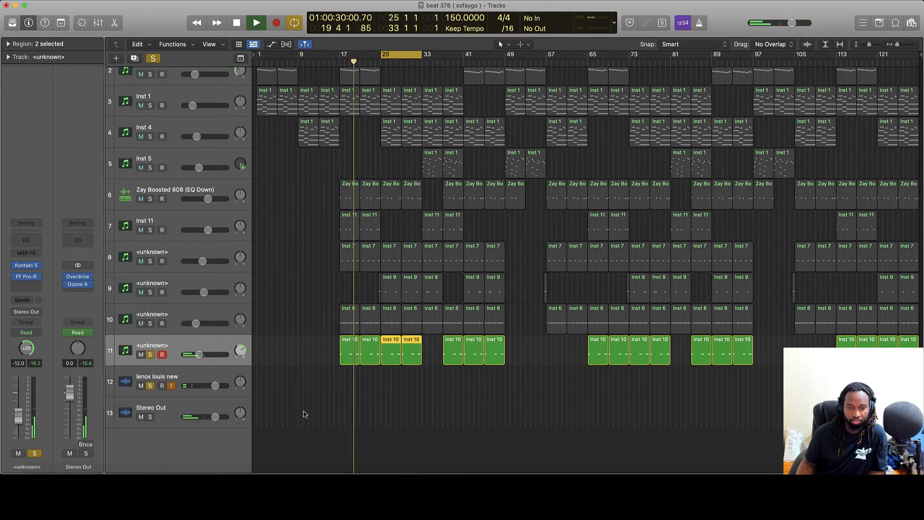
{"action": "left_click", "coordinate": [26, 276]}
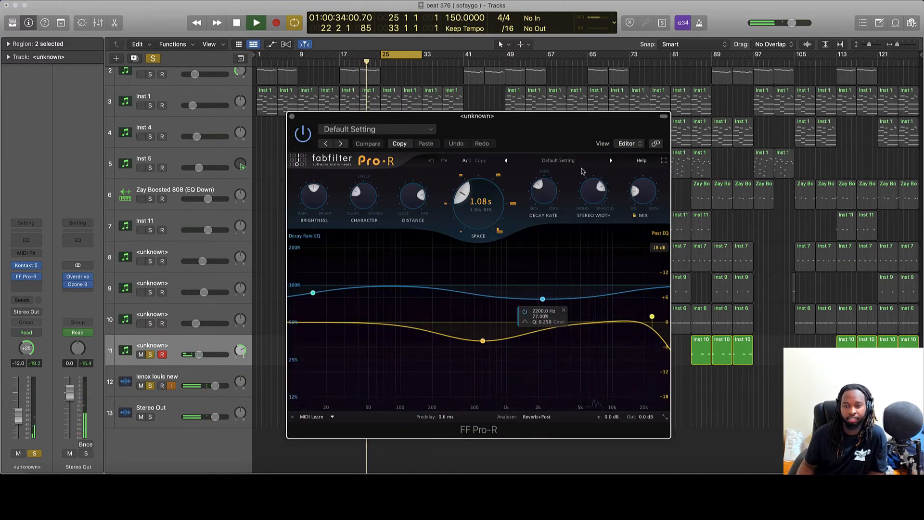
{"action": "left_click", "coordinate": [292, 116]}
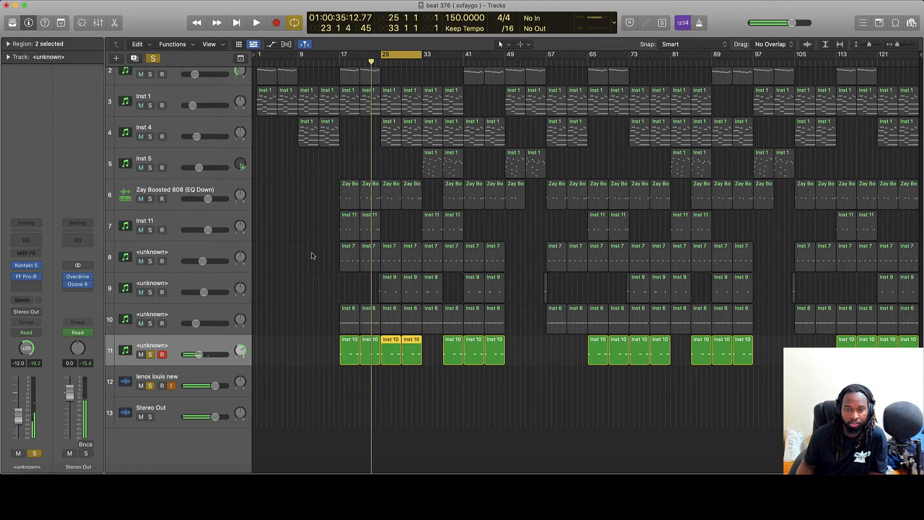
{"action": "left_click", "coordinate": [150, 198]}
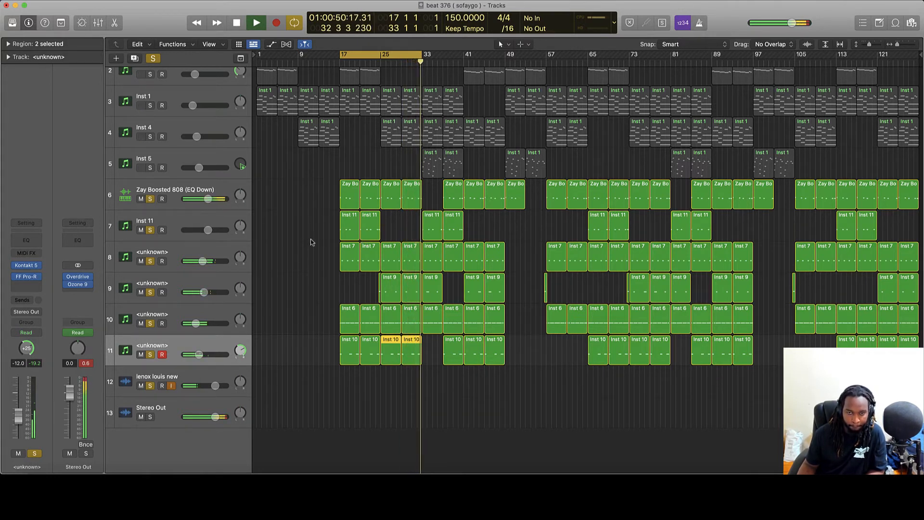
Stop playback and close the Stereo Out Ozone 9 window, its Maximizer at -6.2 dB threshold.
{"action": "key", "text": "space"}
{"action": "left_click", "coordinate": [270, 251]}
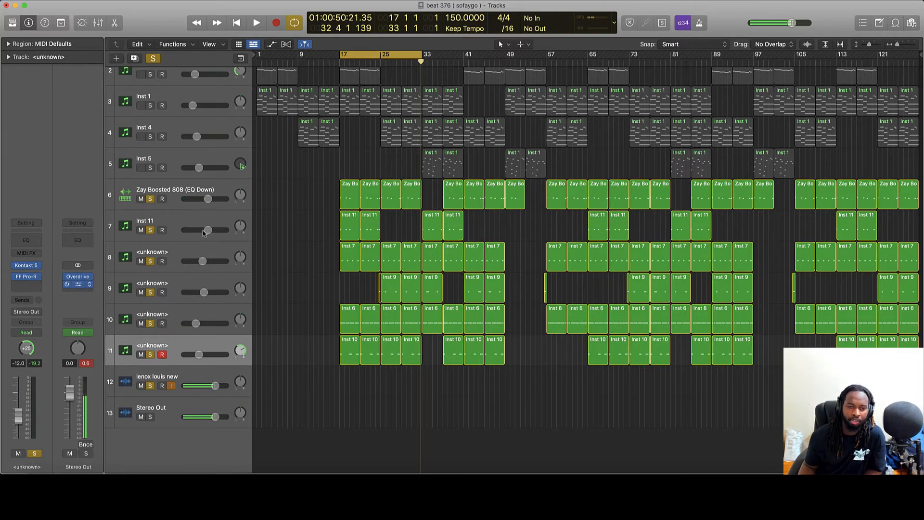
{"action": "left_click_drag", "start_coordinate": [482, 116], "coordinate": [436, 111]}
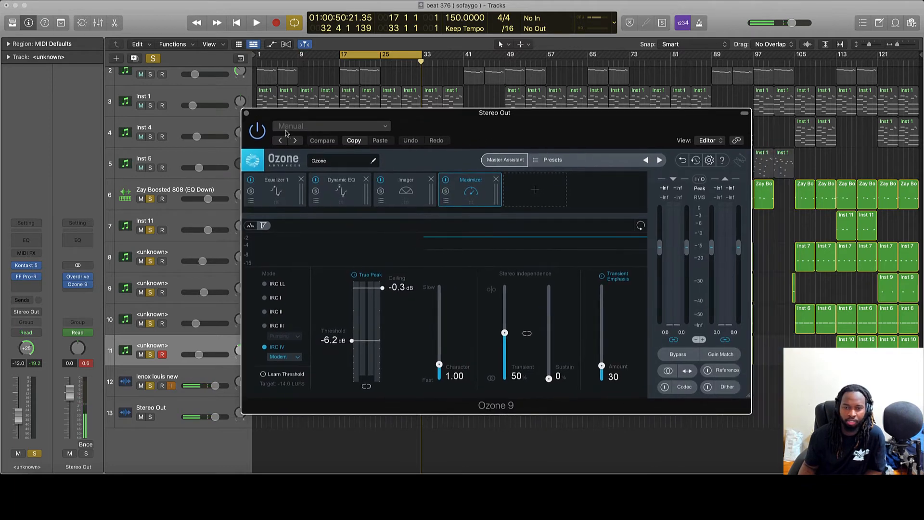
{"action": "left_click", "coordinate": [244, 114]}
Solo Inst 5, Inst 4, Inst 1 and Inst 3, and return the playhead to bar 9.
{"action": "scroll", "coordinate": [313, 183], "scroll_direction": "up", "scroll_amount": 3}
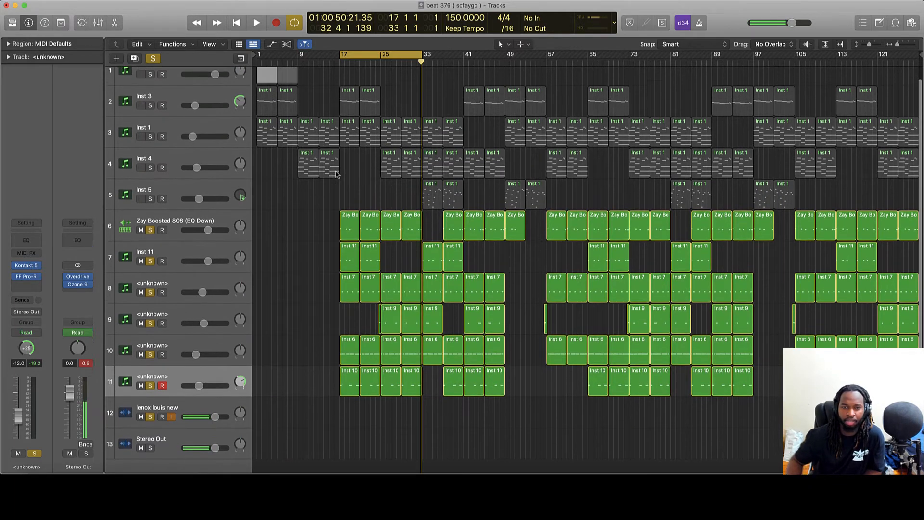
{"action": "left_click", "coordinate": [151, 212]}
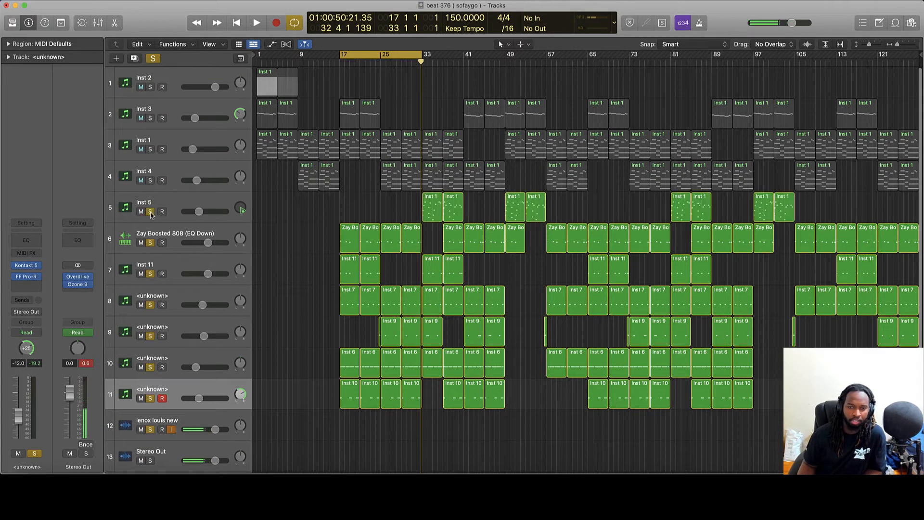
{"action": "left_click", "coordinate": [150, 180]}
{"action": "left_click", "coordinate": [150, 150]}
{"action": "left_click", "coordinate": [150, 118]}
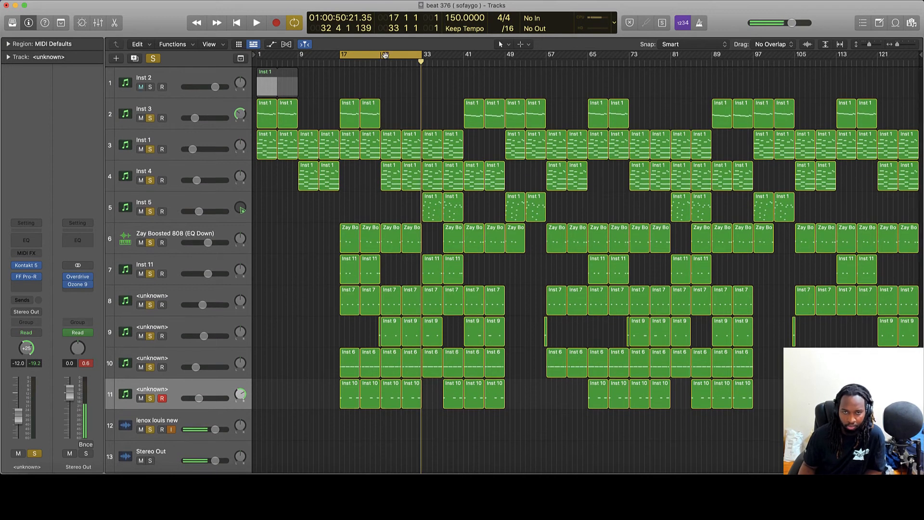
{"action": "left_click", "coordinate": [299, 62]}
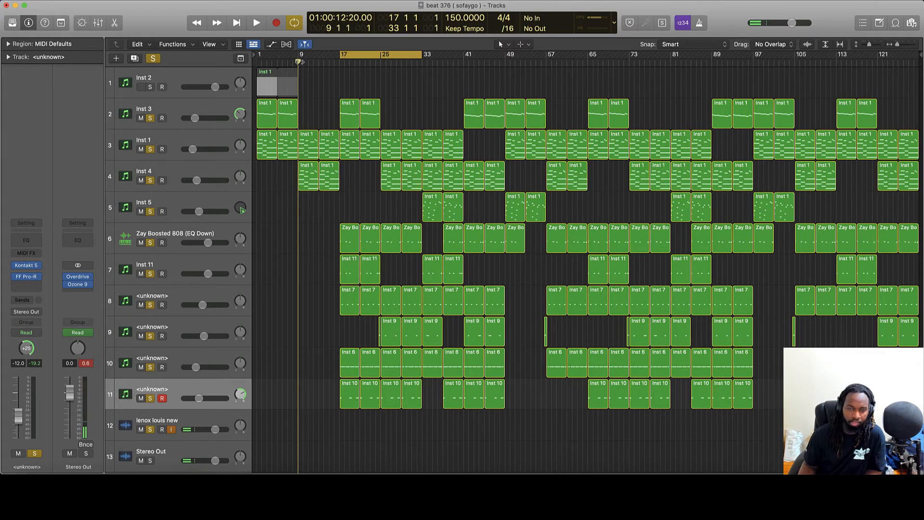
{"action": "key", "text": "space"}
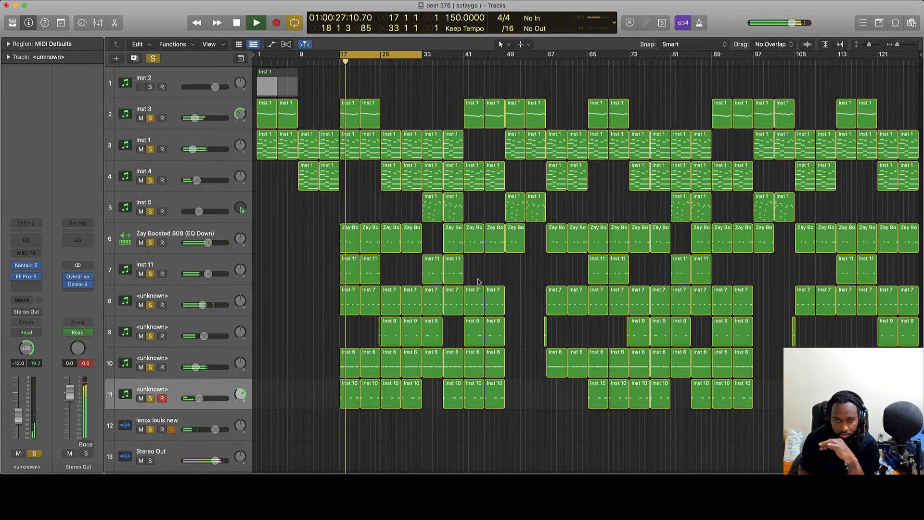
{"action": "key", "text": "space"}
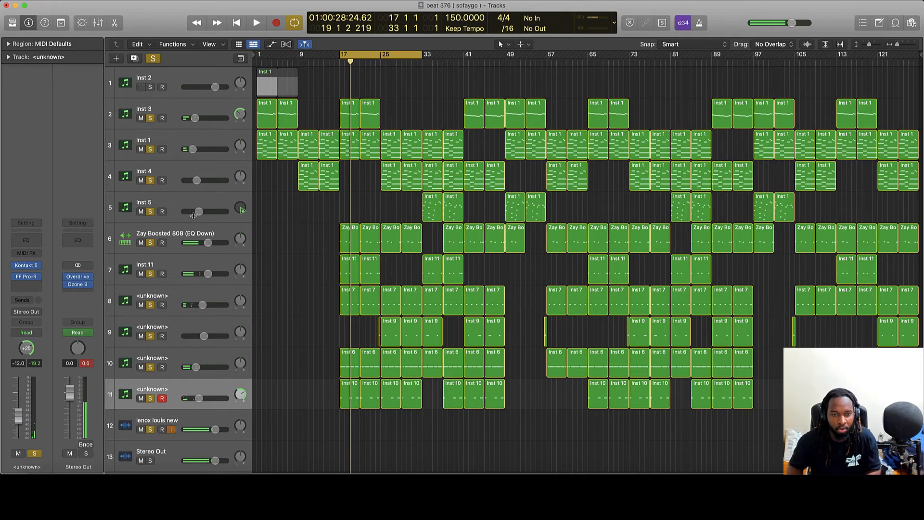
{"action": "scroll", "coordinate": [193, 215], "scroll_direction": "down", "scroll_amount": 2}
{"action": "mouse_move", "coordinate": [68, 287]}
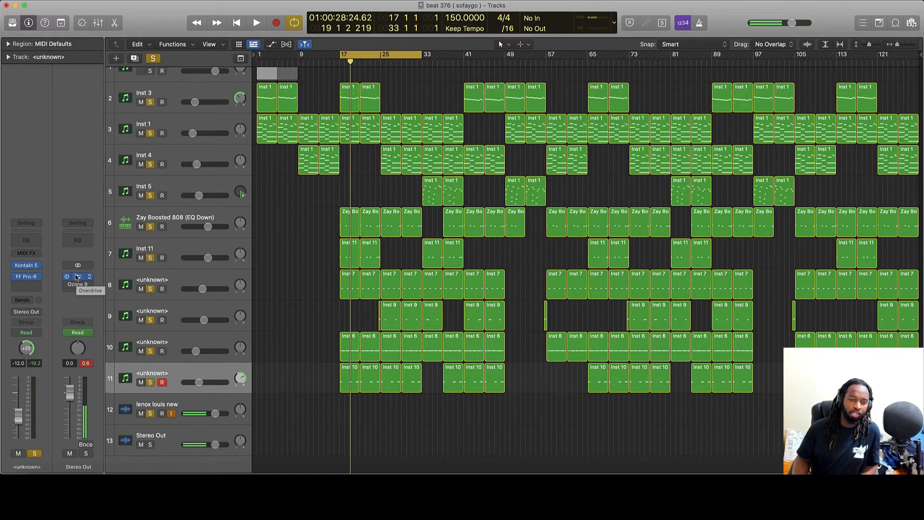
Set the Stereo Out Overdrive tone back to 20000 Hz and bypass it, comparing peak levels during playback.
{"action": "left_click", "coordinate": [79, 277]}
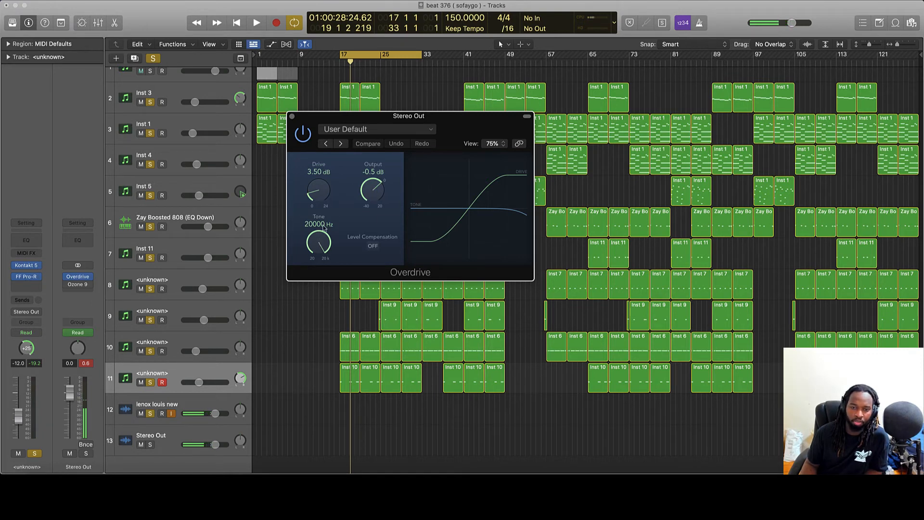
{"action": "left_click_drag", "start_coordinate": [318, 242], "coordinate": [300, 236]}
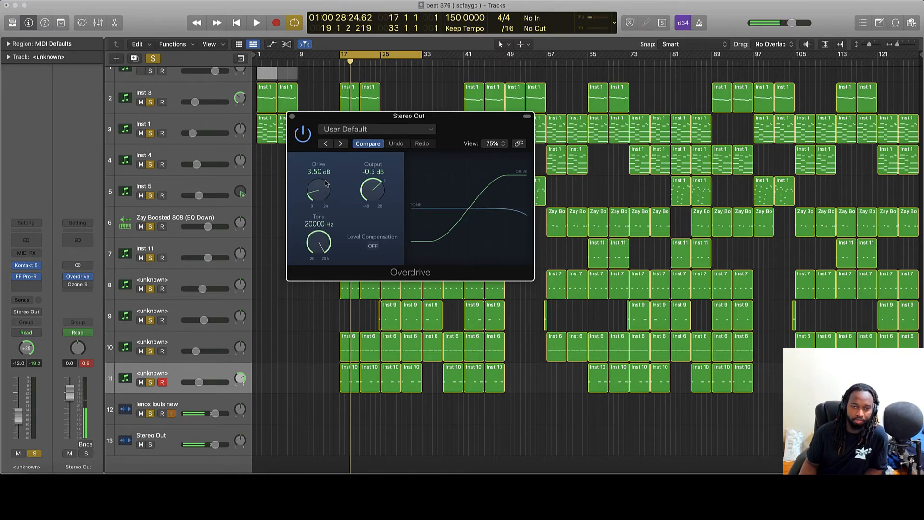
{"action": "left_click", "coordinate": [89, 365]}
{"action": "left_click", "coordinate": [301, 136]}
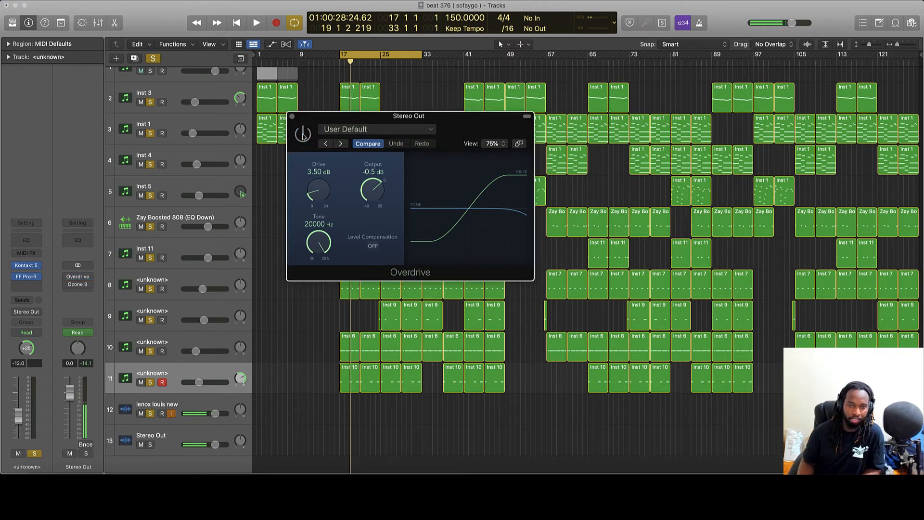
{"action": "key", "text": "space"}
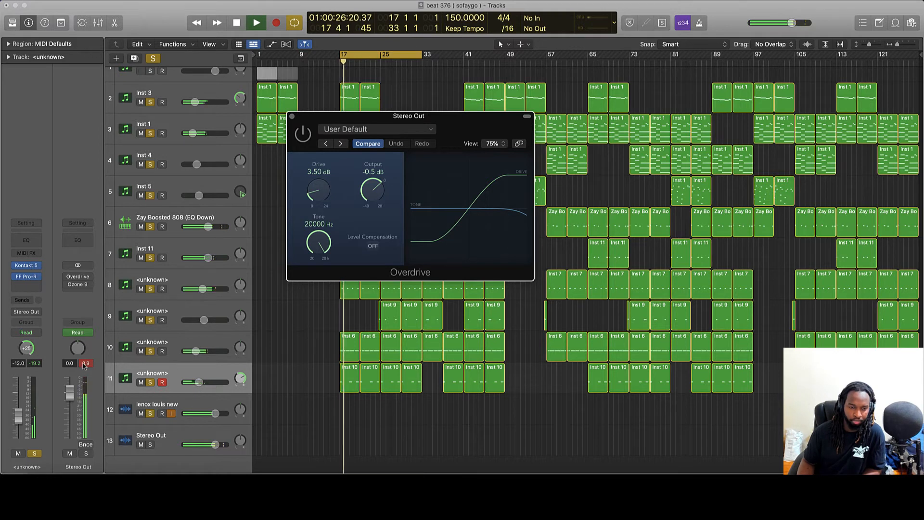
{"action": "left_click", "coordinate": [89, 365]}
{"action": "key", "text": "comma"}
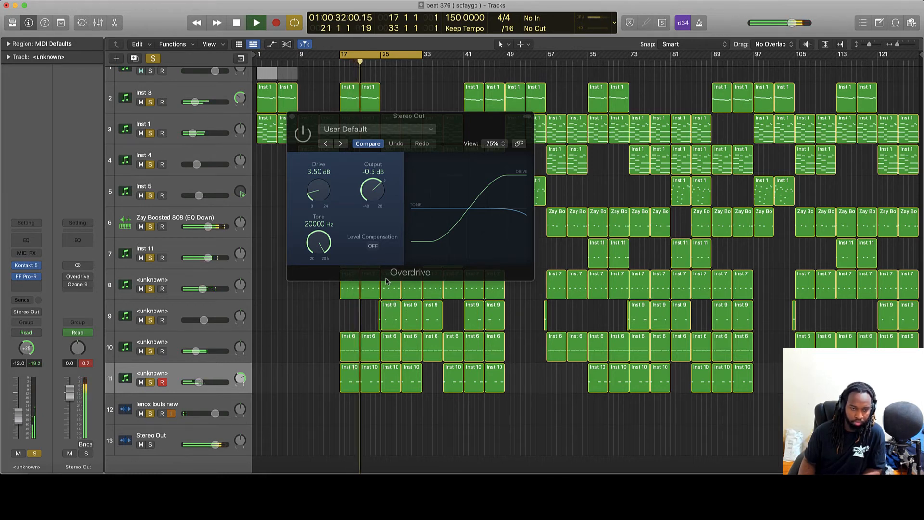
{"action": "key", "text": "space"}
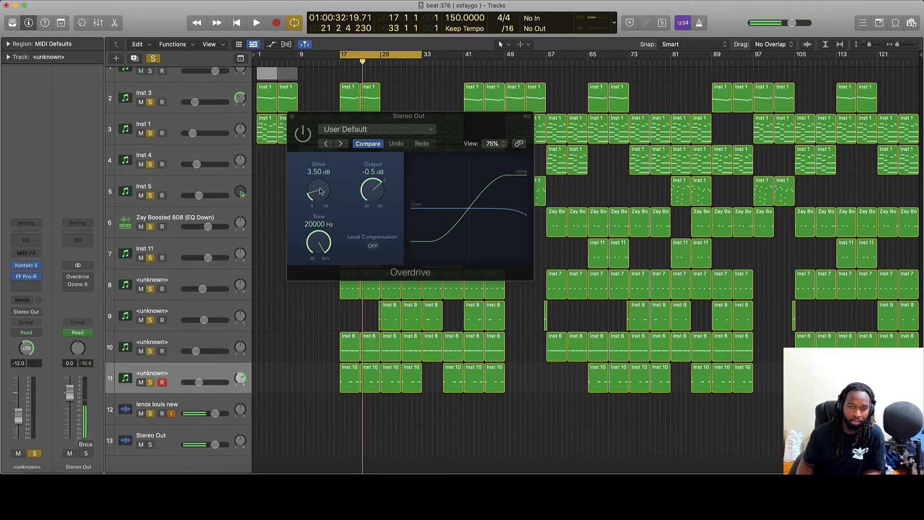
Play the beat from bar 17 again, then open Ozone 9 on the Stereo Out and keep playing.
{"action": "left_click", "coordinate": [303, 141]}
{"action": "key", "text": "space"}
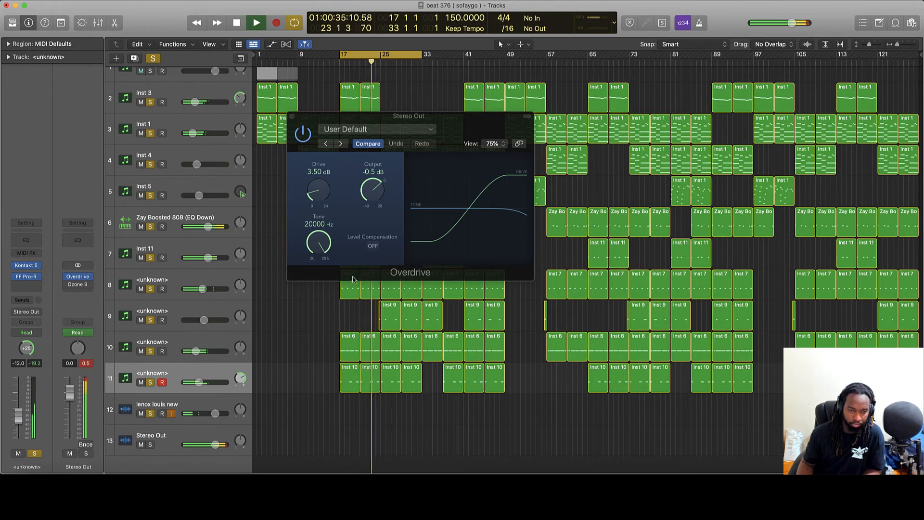
{"action": "key", "text": "space"}
{"action": "left_click", "coordinate": [78, 285]}
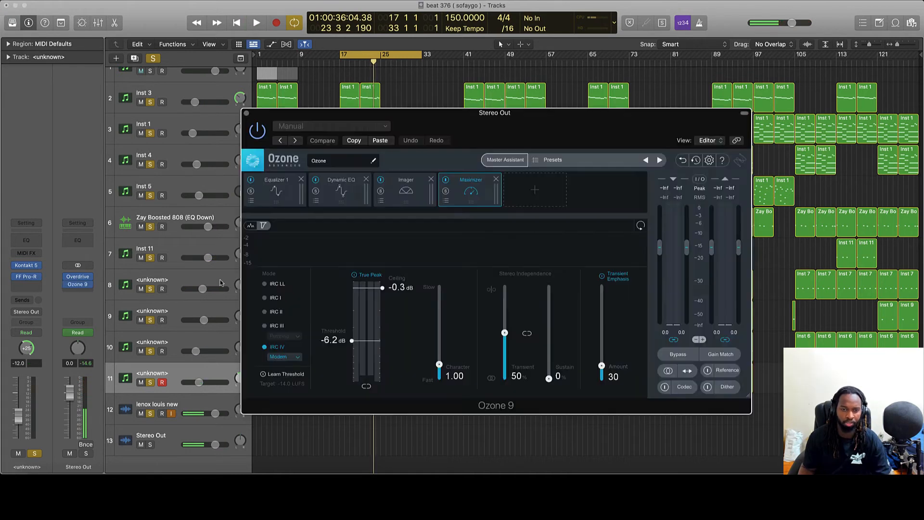
{"action": "key", "text": "space"}
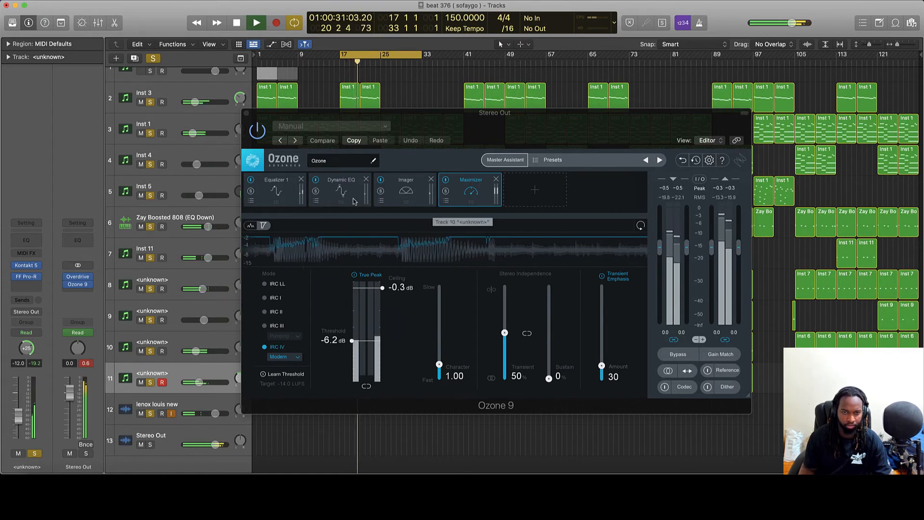
Show Ozone 9's Equalizer 1 mid-channel curve, then open the Dynamic EQ and bypass the Imager.
{"action": "key", "text": "space"}
{"action": "left_click", "coordinate": [277, 191]}
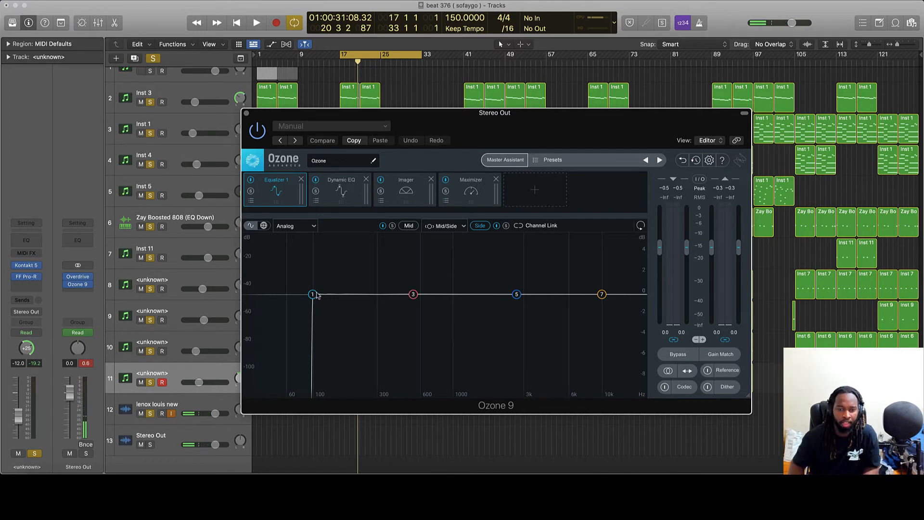
{"action": "left_click", "coordinate": [410, 226]}
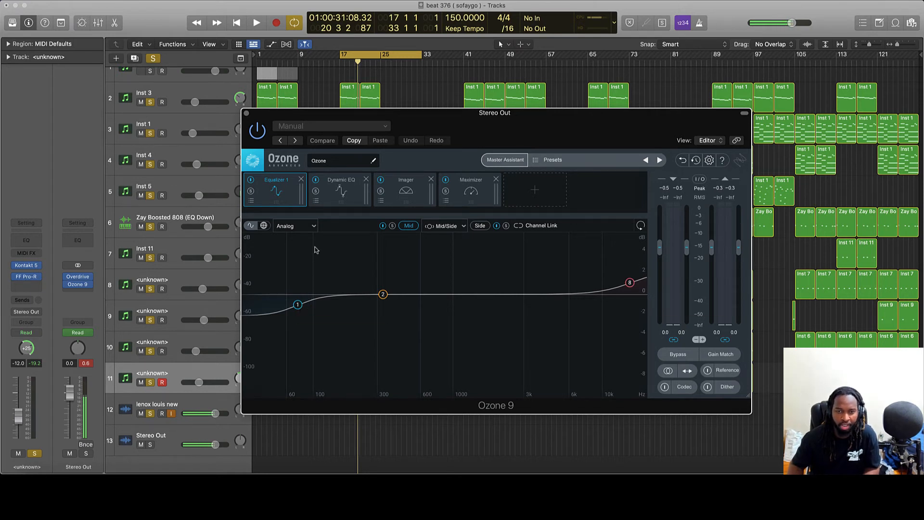
{"action": "left_click", "coordinate": [339, 193]}
{"action": "left_click", "coordinate": [315, 180]}
Bypass Ozone's Maximizer, audition the beat through the Dynamic EQ, and bring up the Imager settings.
{"action": "left_click", "coordinate": [315, 180]}
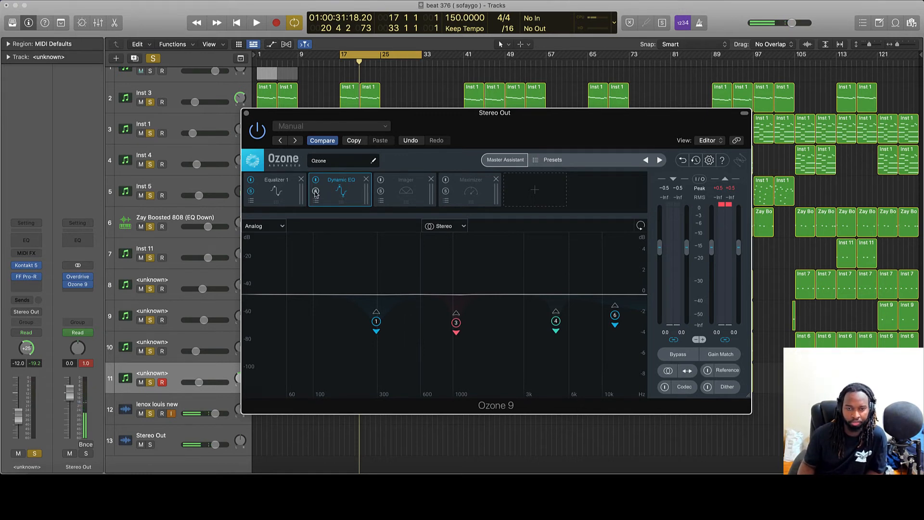
{"action": "key", "text": "space"}
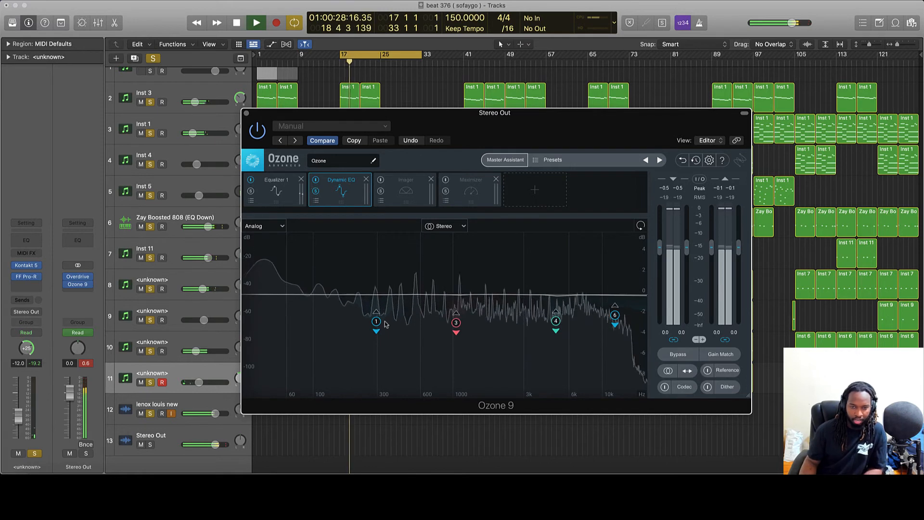
{"action": "key", "text": "space"}
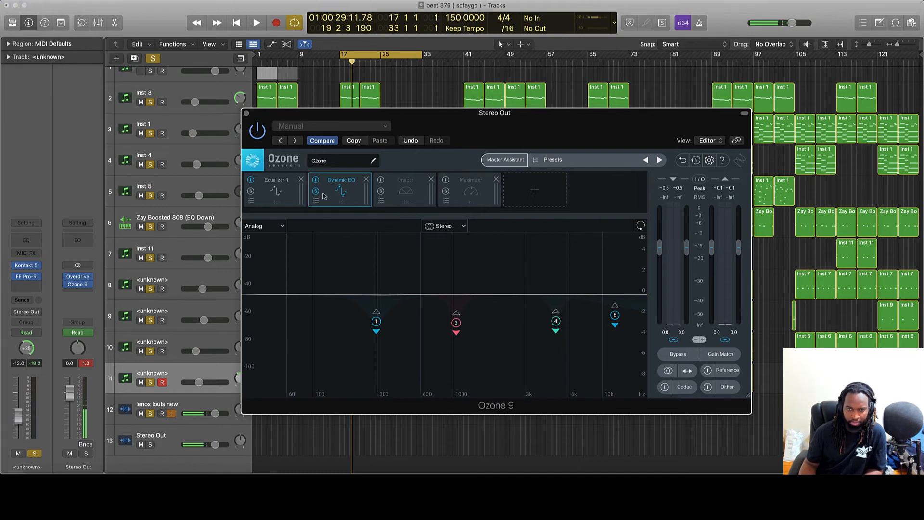
{"action": "key", "text": "space"}
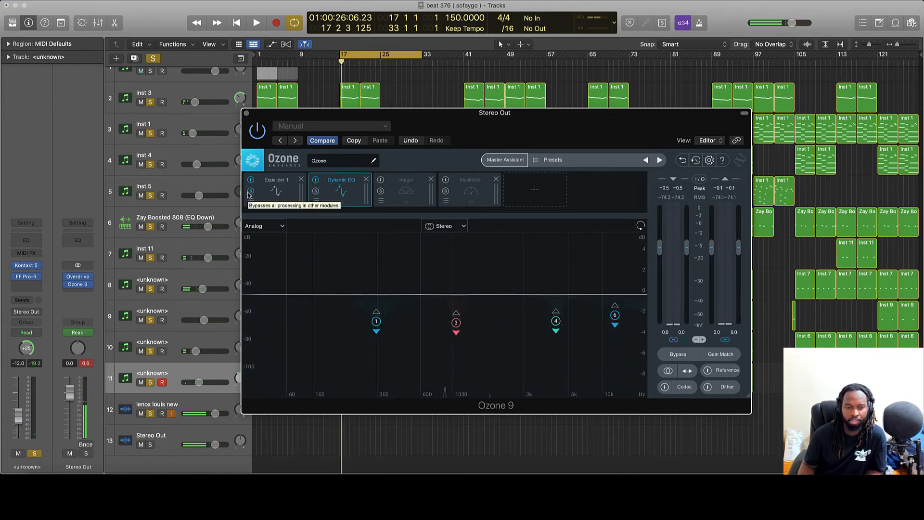
{"action": "key", "text": "space"}
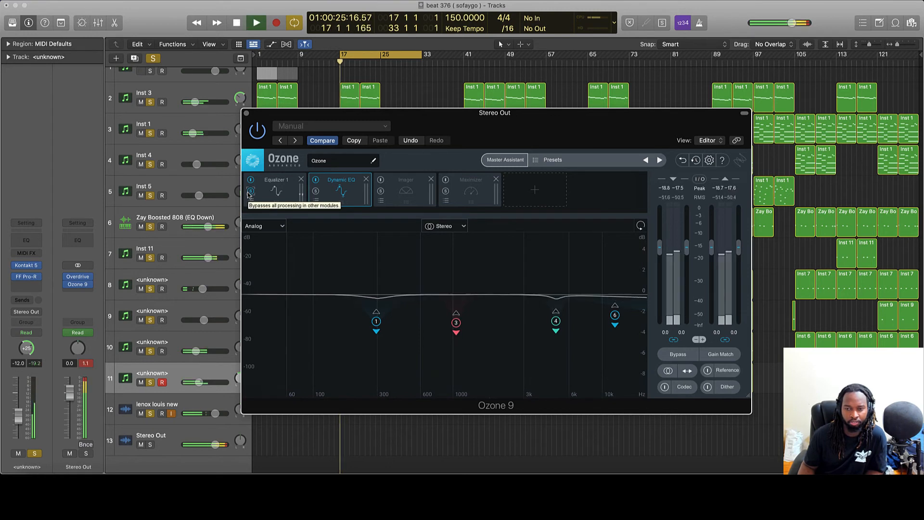
{"action": "key", "text": "space"}
{"action": "left_click", "coordinate": [404, 193]}
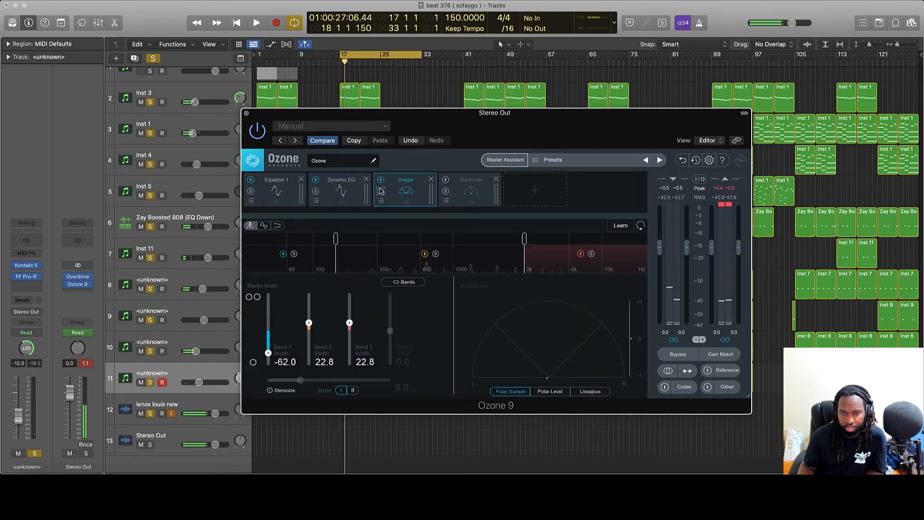
Audition the beat from bar 17 through the Imager's stereo-width settings.
{"action": "key", "text": "space"}
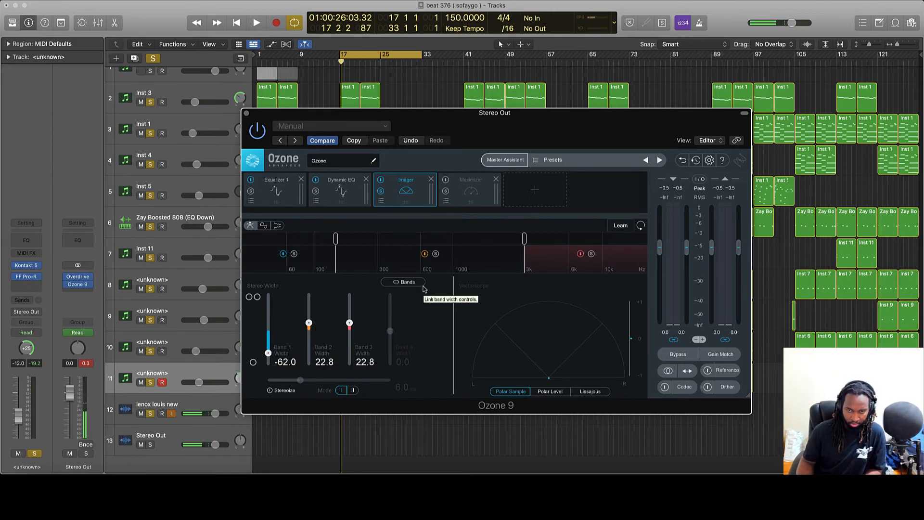
{"action": "key", "text": "space"}
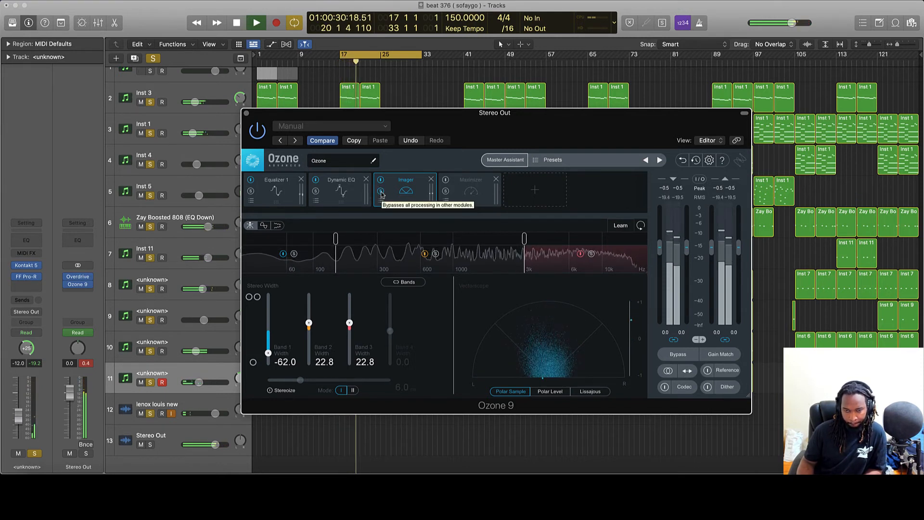
{"action": "key", "text": "space"}
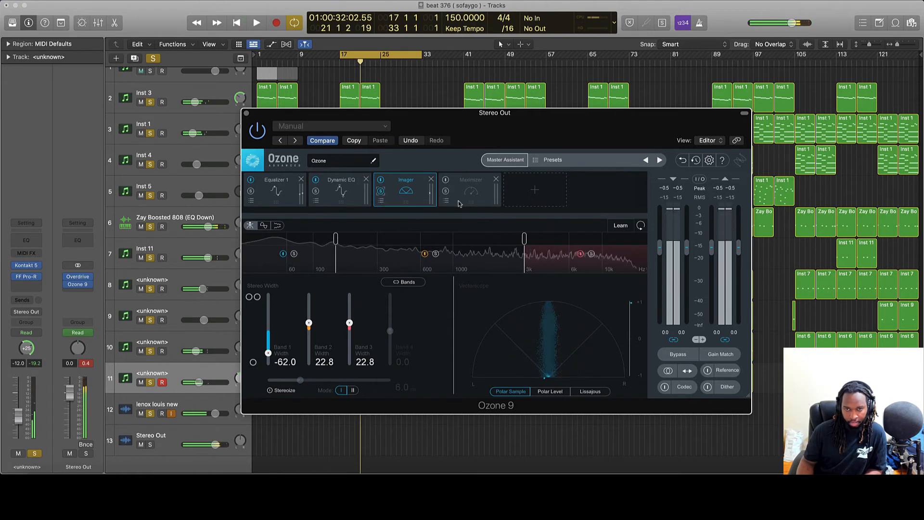
Re-enable the Maximizer module and listen to the beat through it.
{"action": "left_click", "coordinate": [447, 191]}
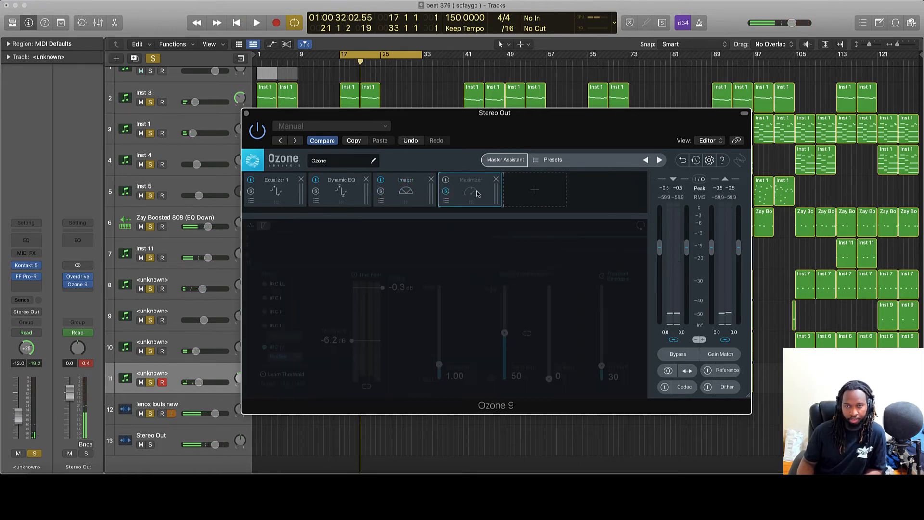
{"action": "left_click", "coordinate": [447, 180]}
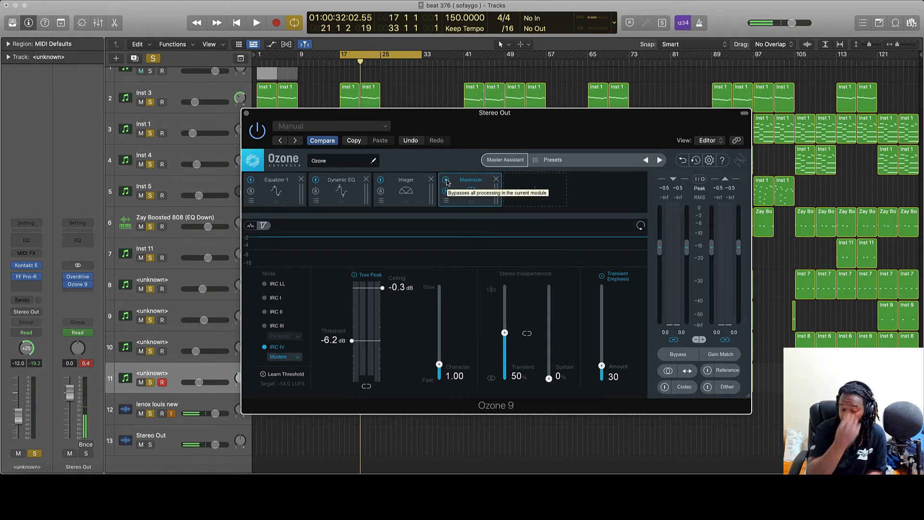
{"action": "key", "text": "space"}
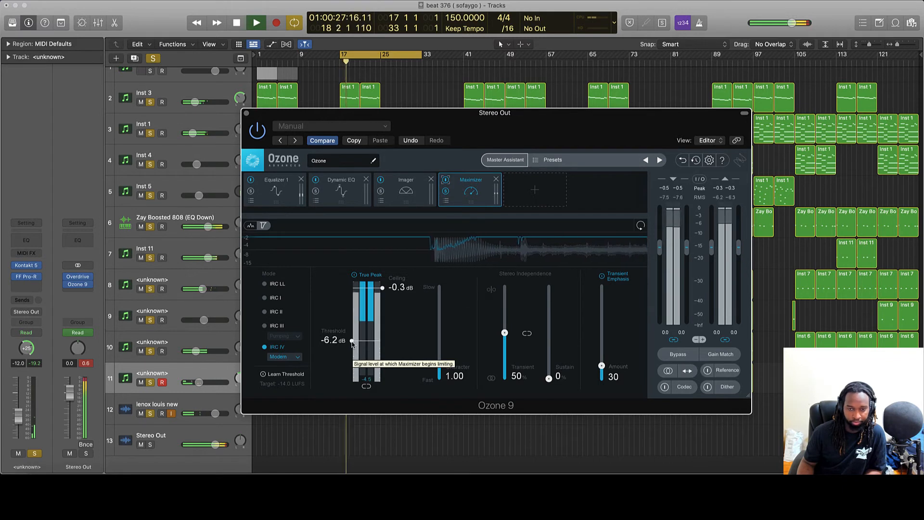
{"action": "key", "text": "space"}
Compare a raised Maximizer threshold, return it to -6.2 dB, and close Ozone 9.
{"action": "left_click_drag", "start_coordinate": [352, 342], "coordinate": [360, 289]}
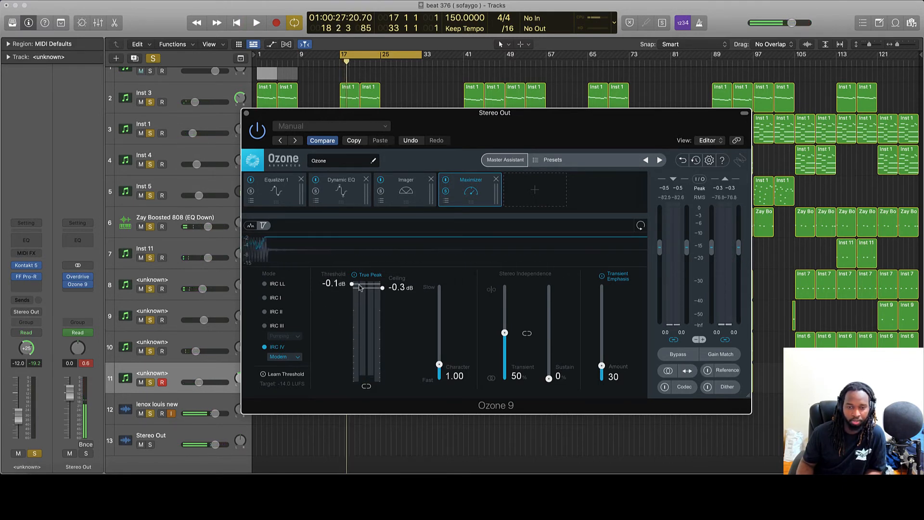
{"action": "key", "text": "space"}
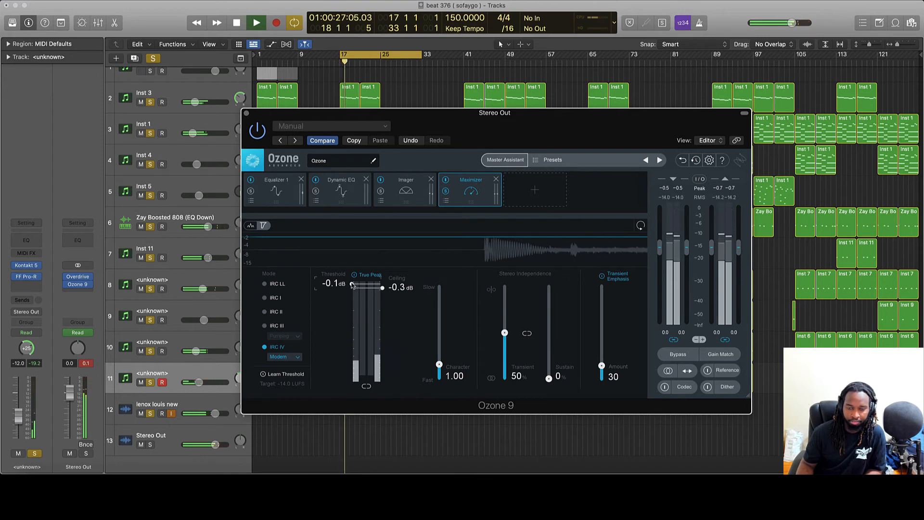
{"action": "left_click_drag", "start_coordinate": [352, 285], "coordinate": [352, 341]}
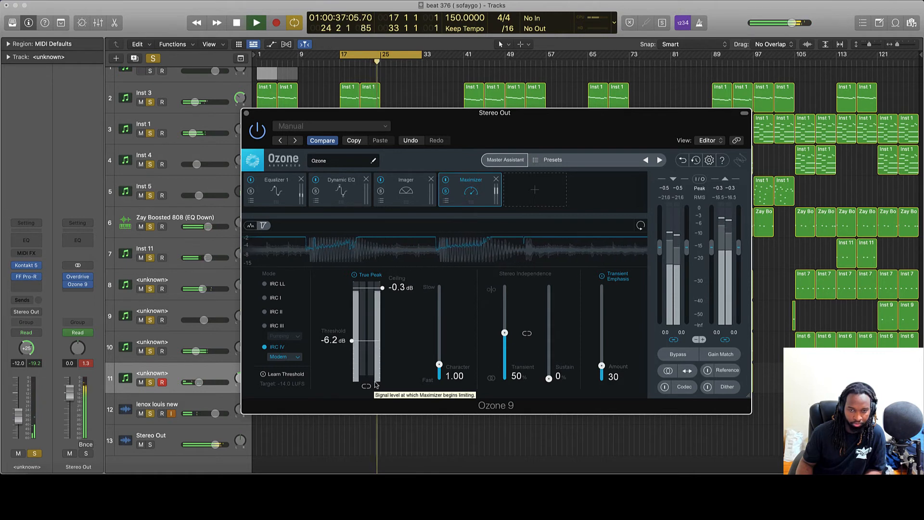
{"action": "key", "text": "space"}
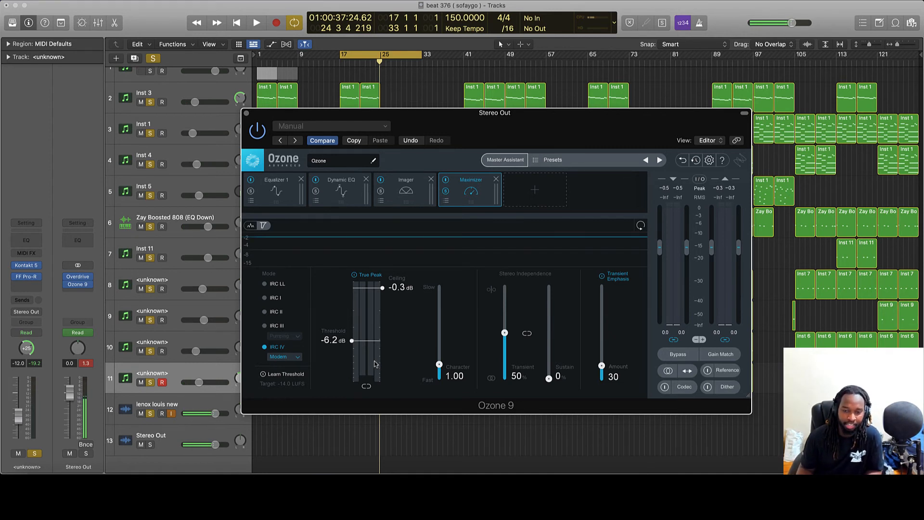
{"action": "key", "text": "space"}
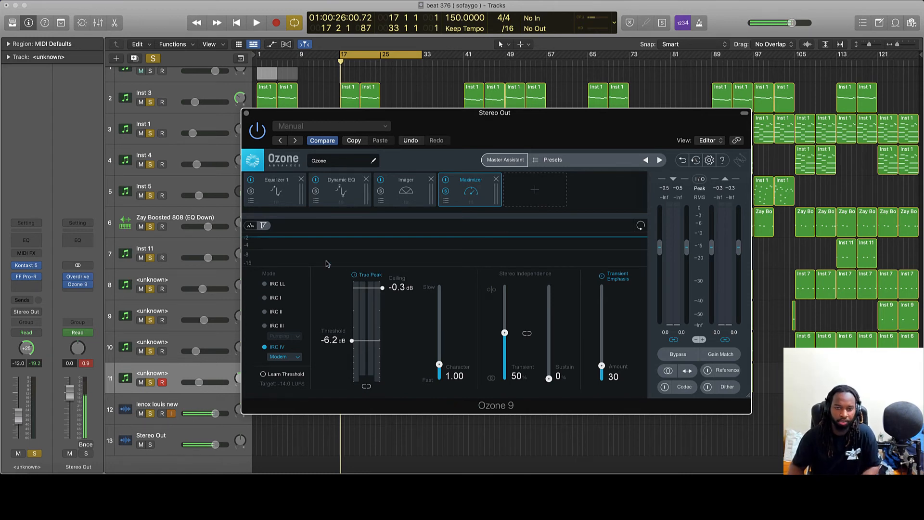
{"action": "left_click", "coordinate": [247, 115]}
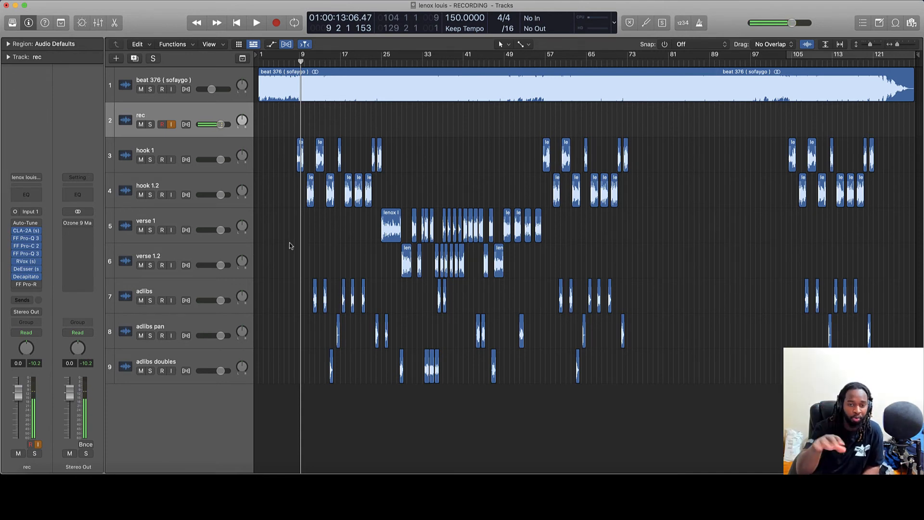
Play through the vocal recording project, then solo the rec, hook 1 and hook 1.2 tracks.
{"action": "key", "text": "space"}
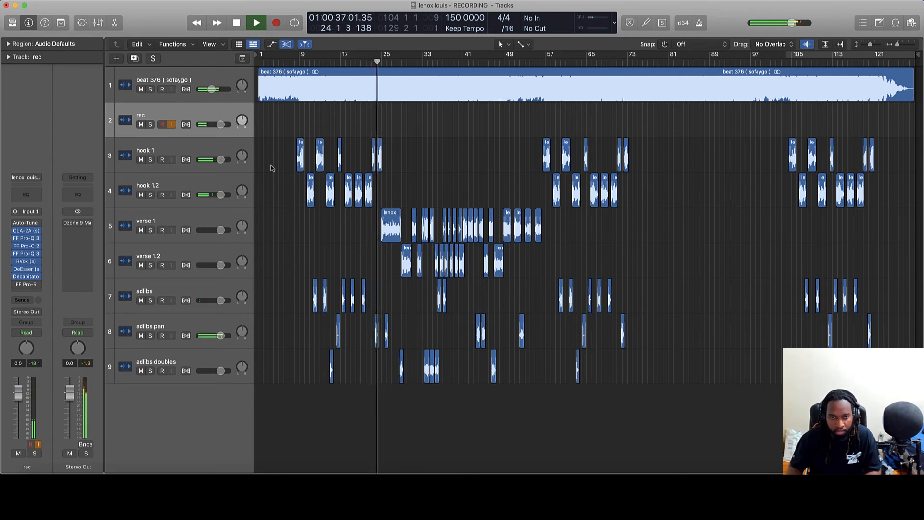
{"action": "key", "text": "space"}
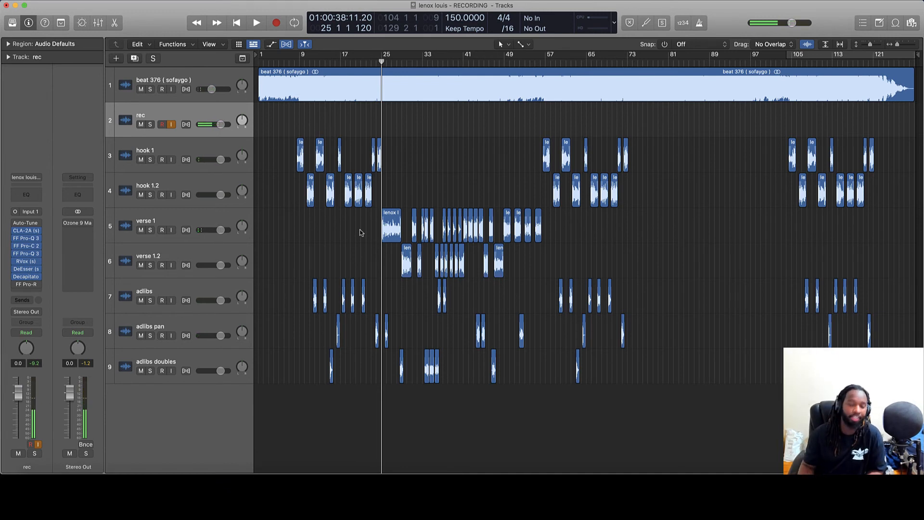
{"action": "left_click_drag", "start_coordinate": [150, 194], "coordinate": [158, 127]}
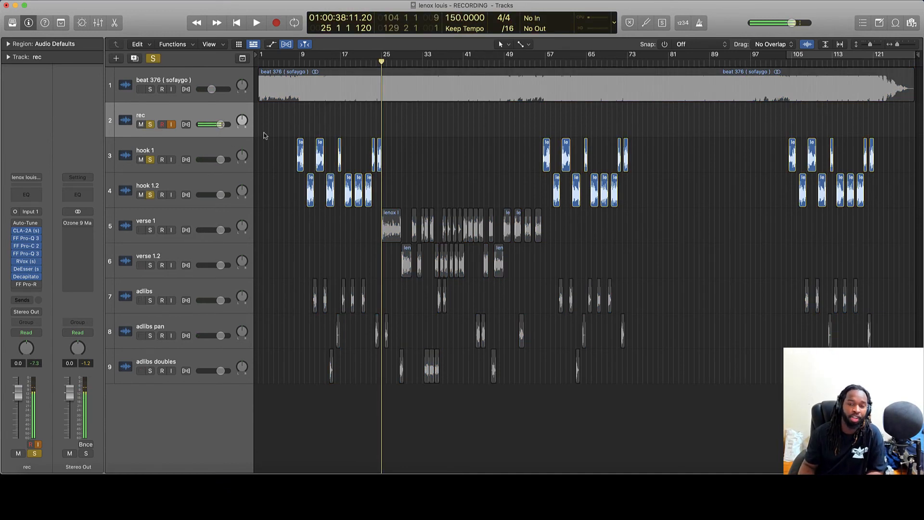
Play from bar 8 while soloing adlibs, adlibs pan and adlibs doubles, then select hook 1.2.
{"action": "double_click", "coordinate": [296, 63]}
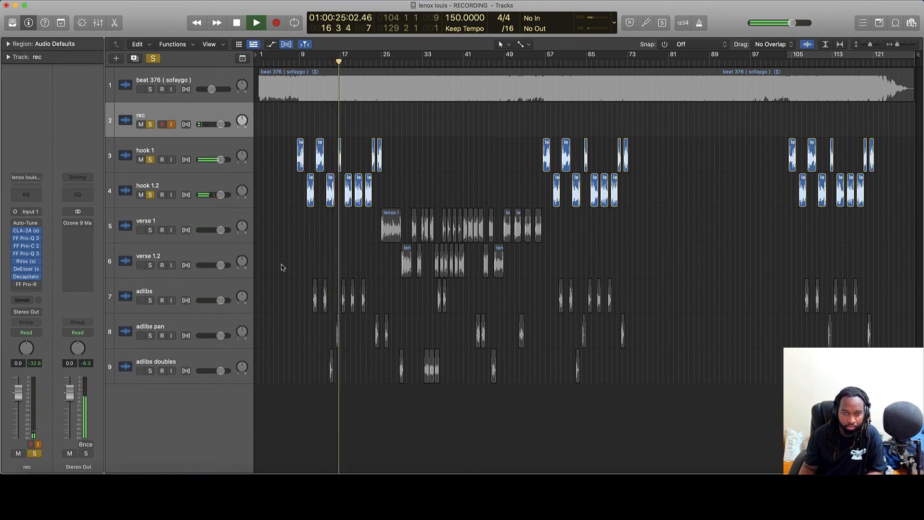
{"action": "left_click", "coordinate": [150, 301]}
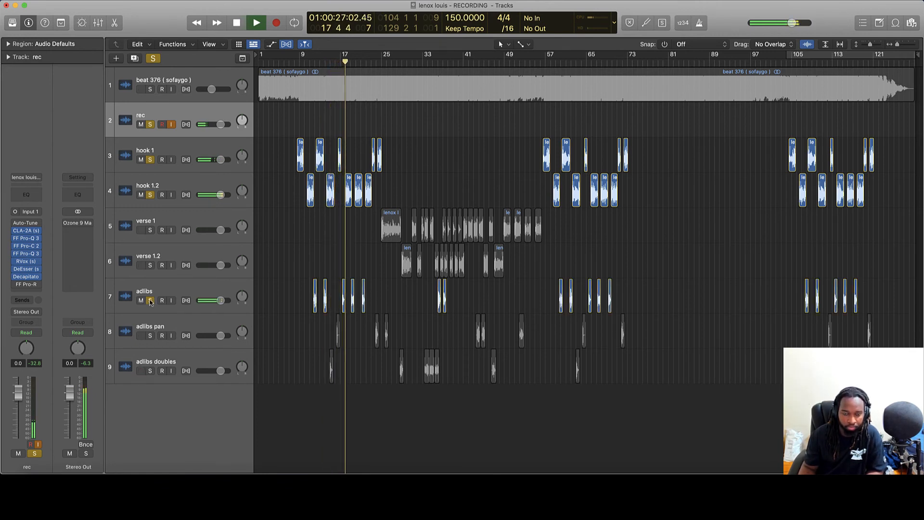
{"action": "left_click", "coordinate": [150, 336]}
{"action": "left_click", "coordinate": [150, 370]}
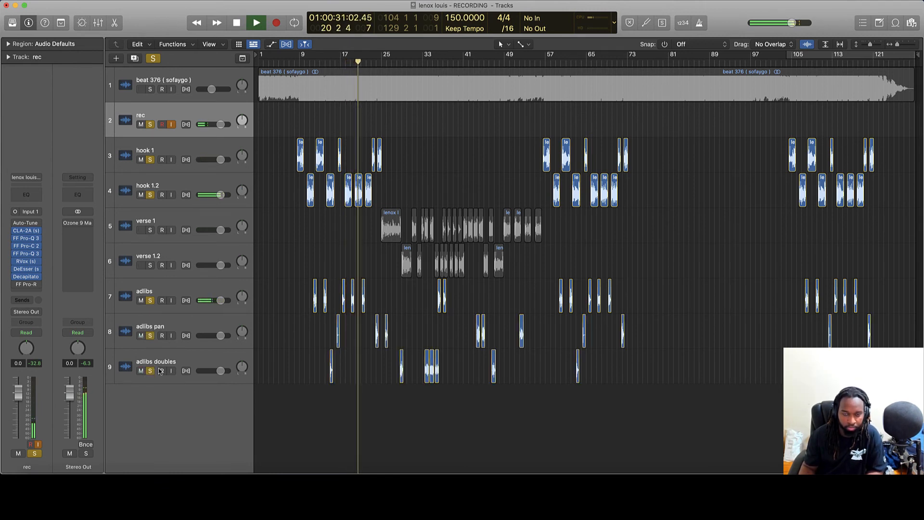
{"action": "key", "text": "space"}
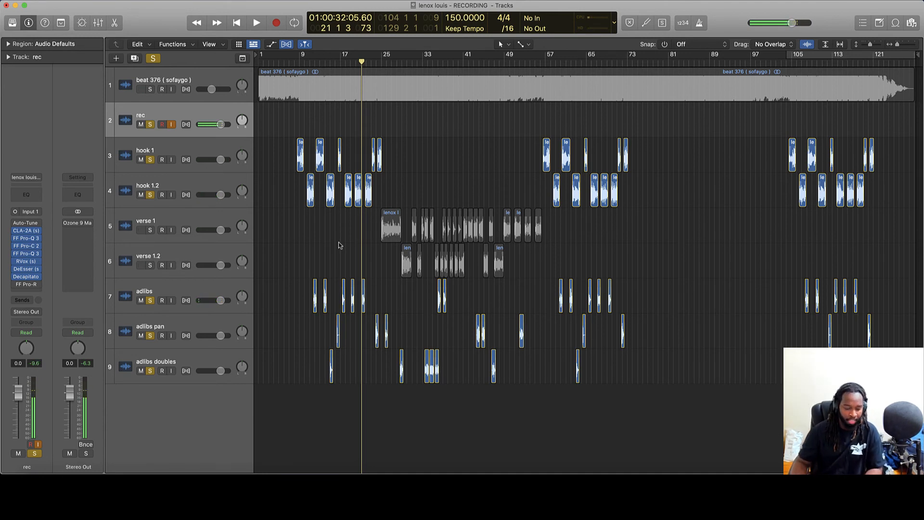
{"action": "left_click", "coordinate": [192, 189]}
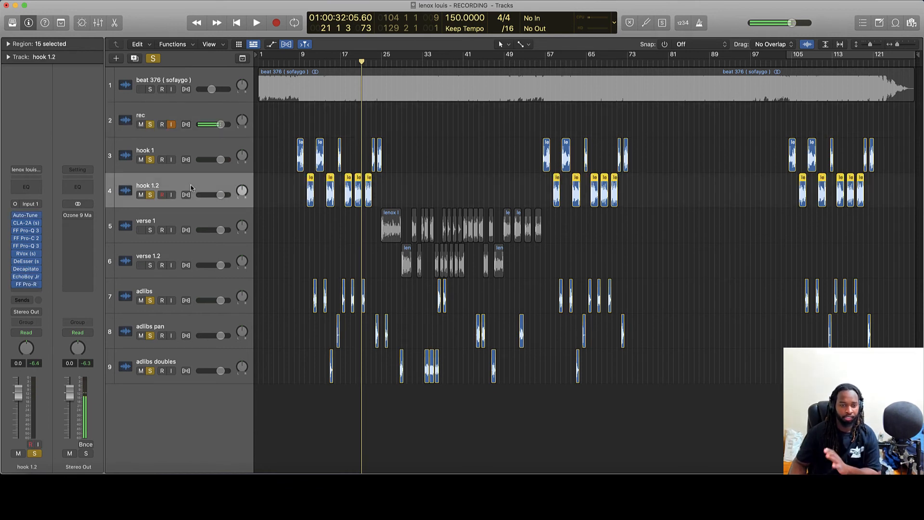
{"action": "left_click", "coordinate": [169, 141]}
{"action": "left_click", "coordinate": [184, 115]}
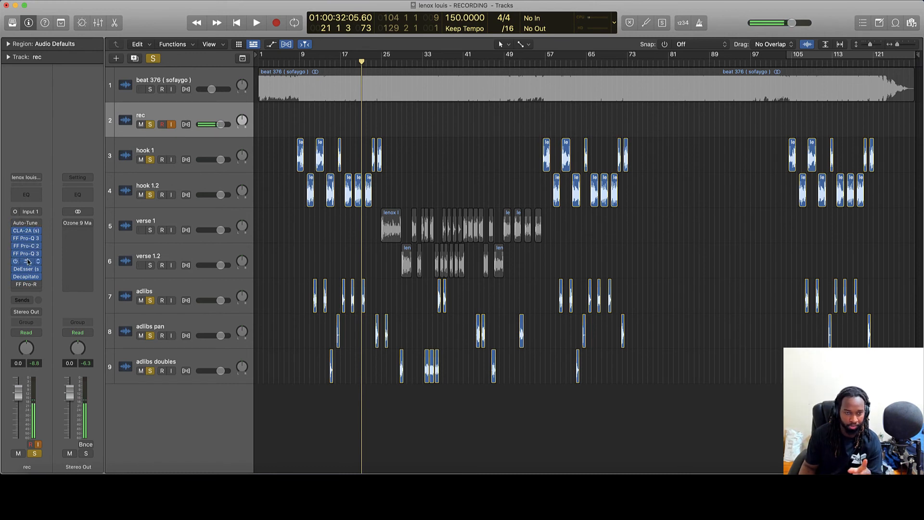
{"action": "left_click", "coordinate": [207, 145]}
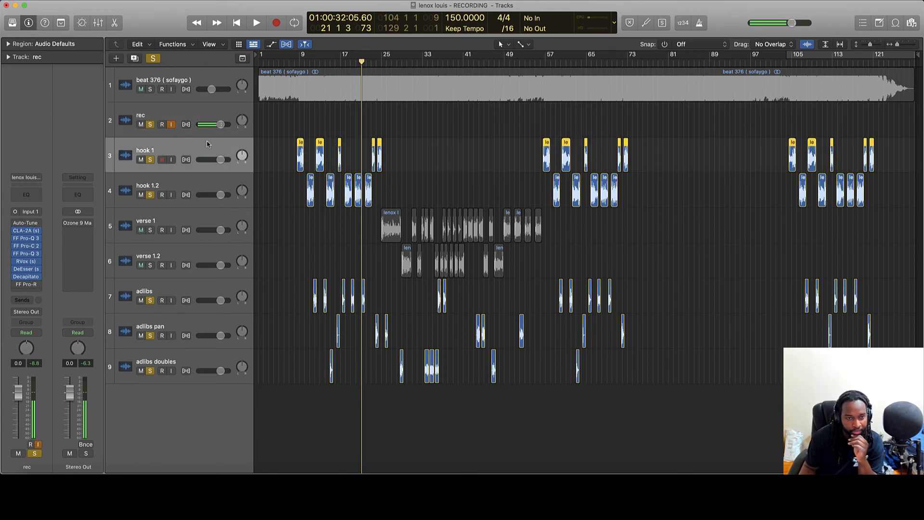
{"action": "left_click", "coordinate": [203, 181]}
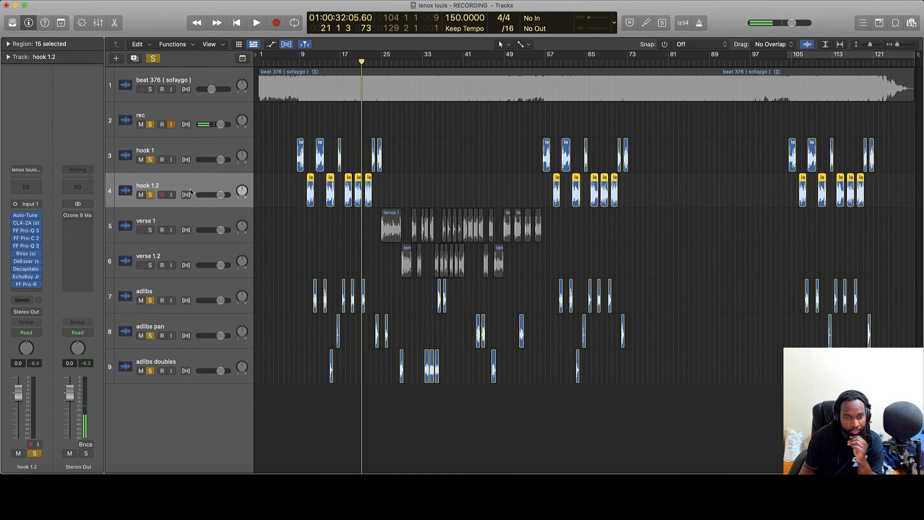
{"action": "left_click", "coordinate": [28, 232]}
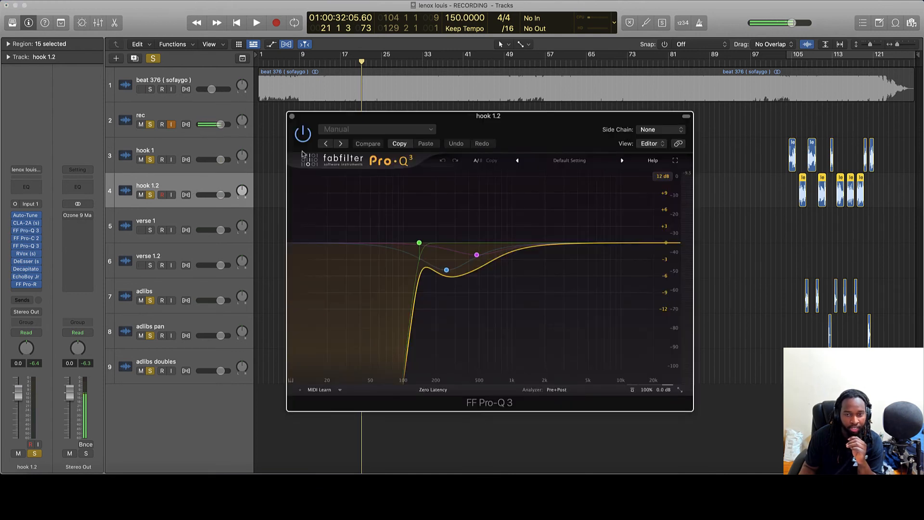
{"action": "left_click", "coordinate": [292, 116]}
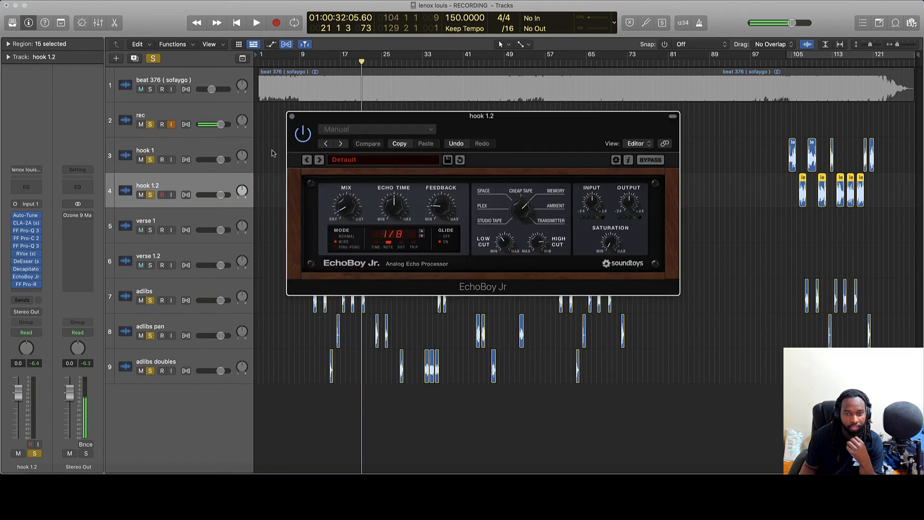
{"action": "left_click", "coordinate": [293, 117]}
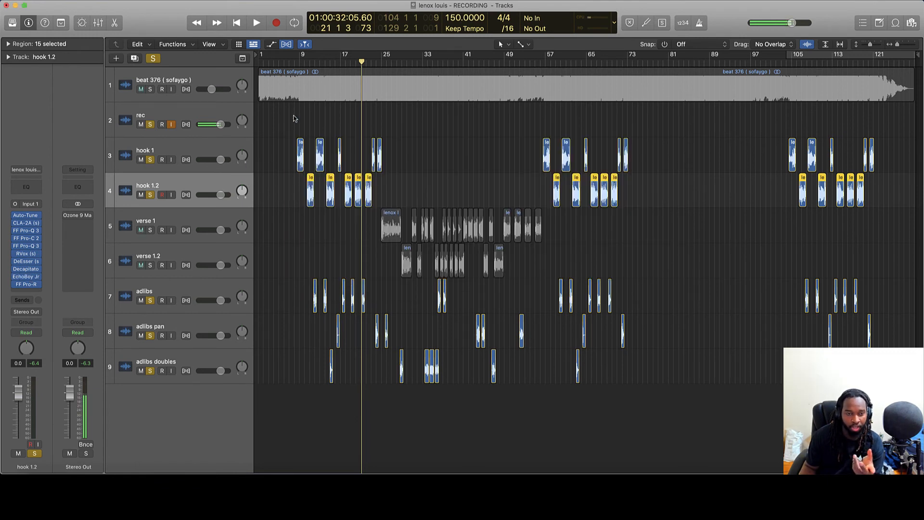
{"action": "left_click", "coordinate": [181, 226]}
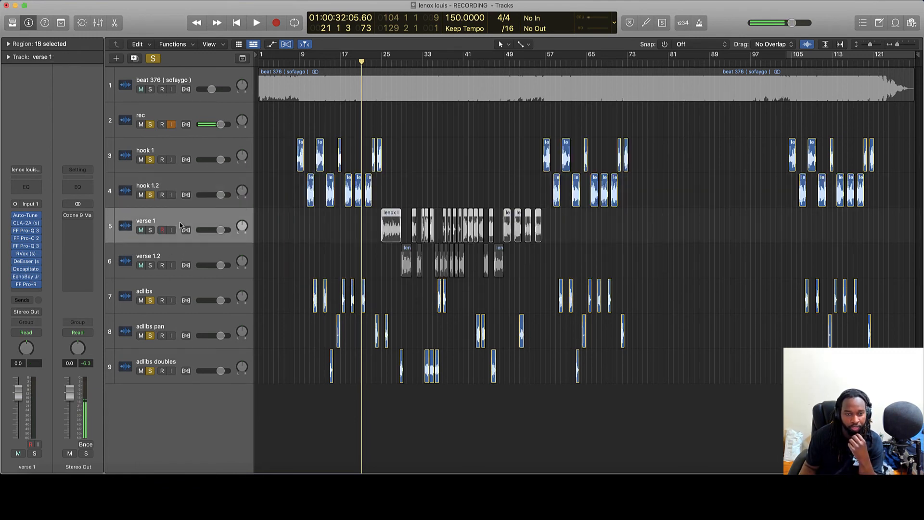
{"action": "left_click", "coordinate": [27, 223]}
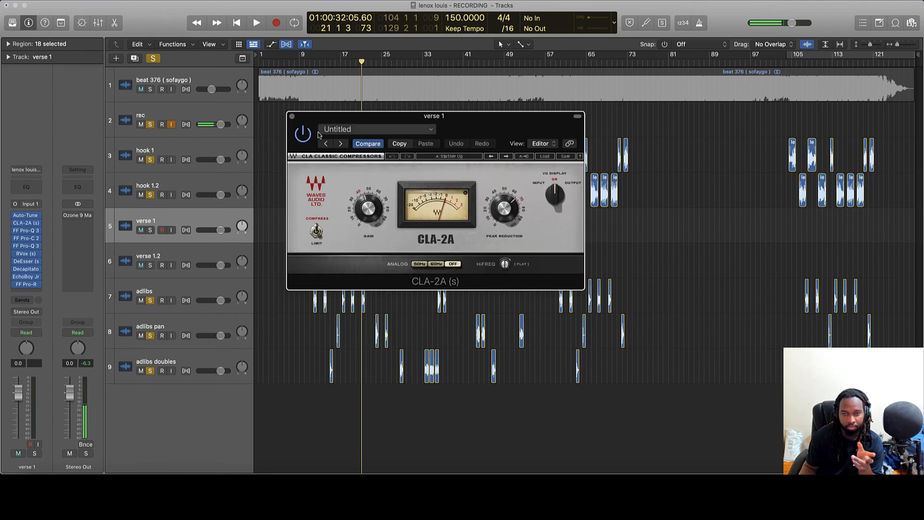
{"action": "left_click", "coordinate": [293, 117]}
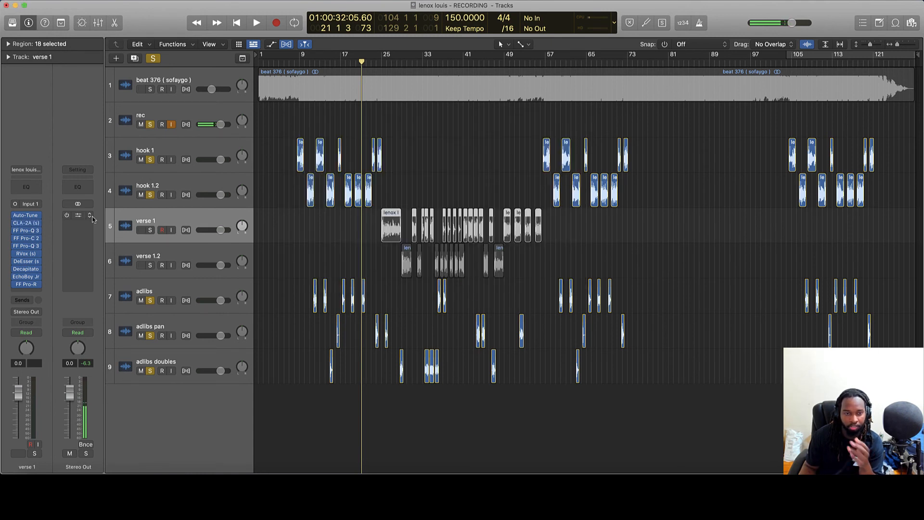
{"action": "left_click", "coordinate": [27, 239]}
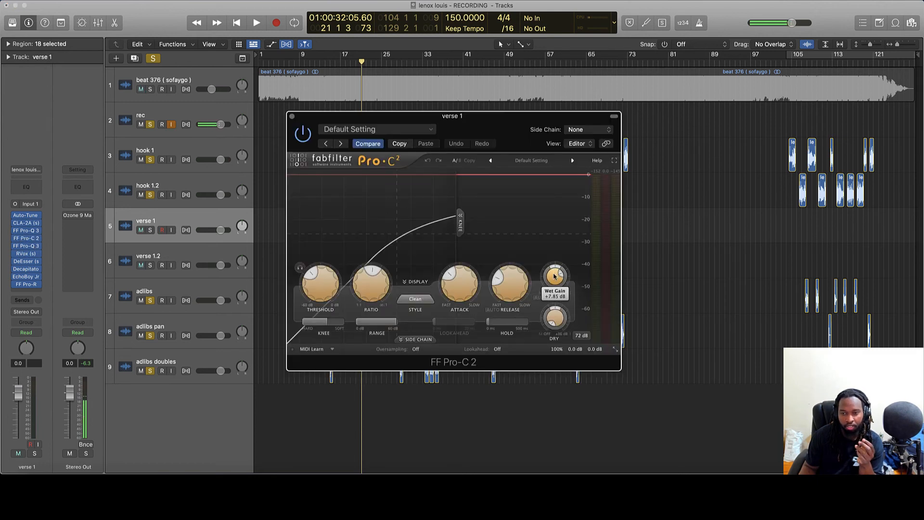
{"action": "left_click", "coordinate": [291, 117]}
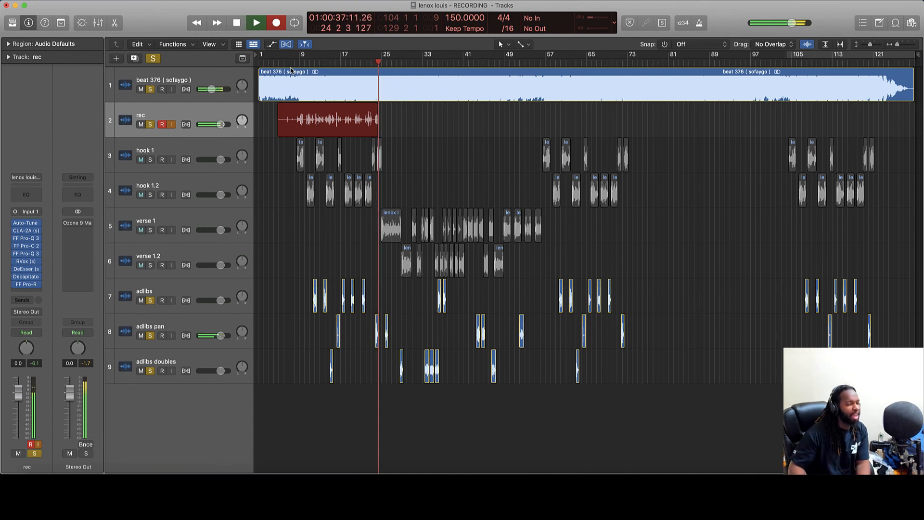
Stop recording, leaving the new take as region rec#01 ending near bar 25.
{"action": "key", "text": "space"}
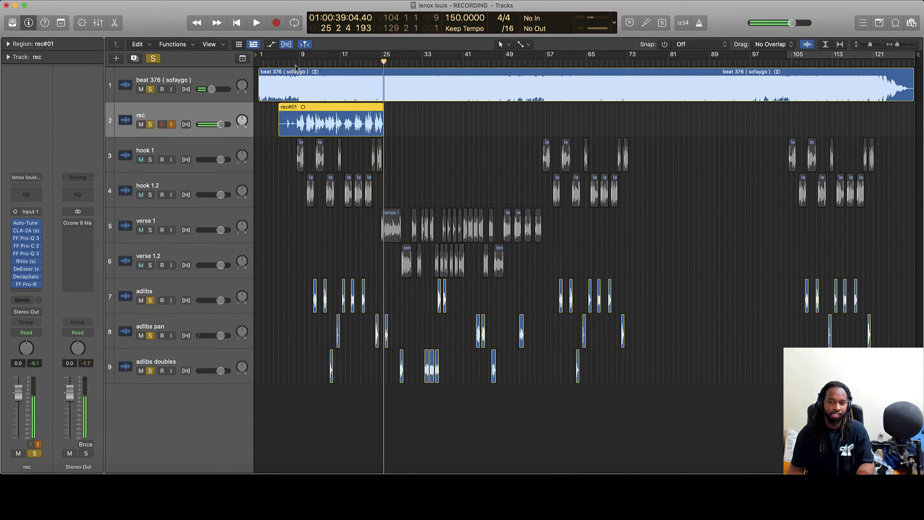
Deselect rec#01 and bypass the Auto-Tune and FF Pro-R inserts on the rec channel.
{"action": "left_click", "coordinate": [356, 164]}
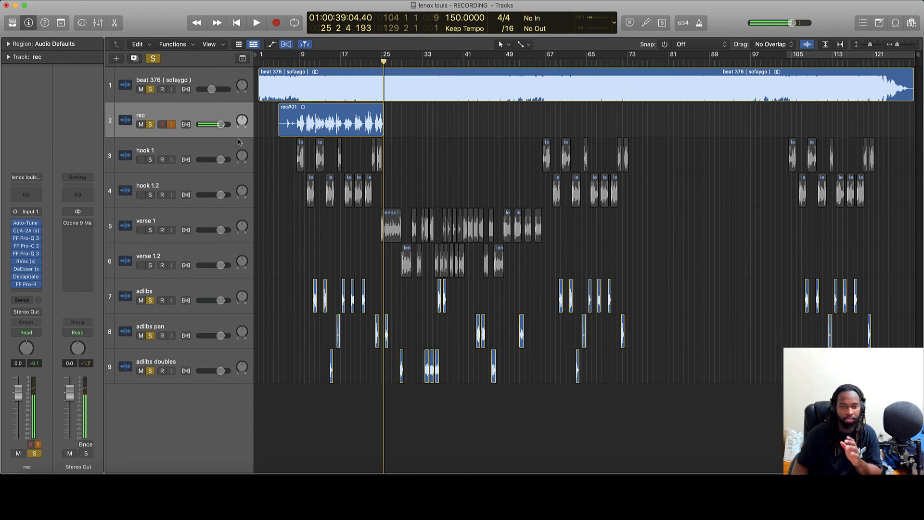
{"action": "left_click", "coordinate": [15, 223]}
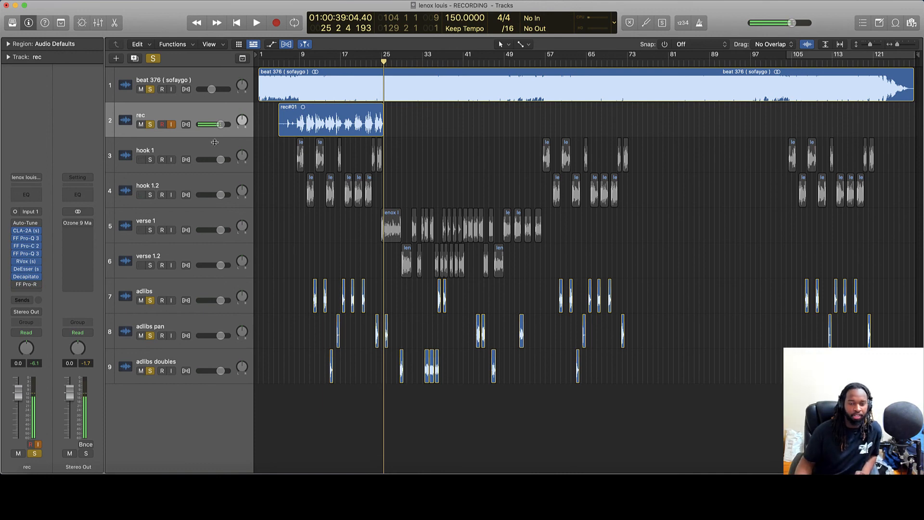
{"action": "mouse_move", "coordinate": [16, 285]}
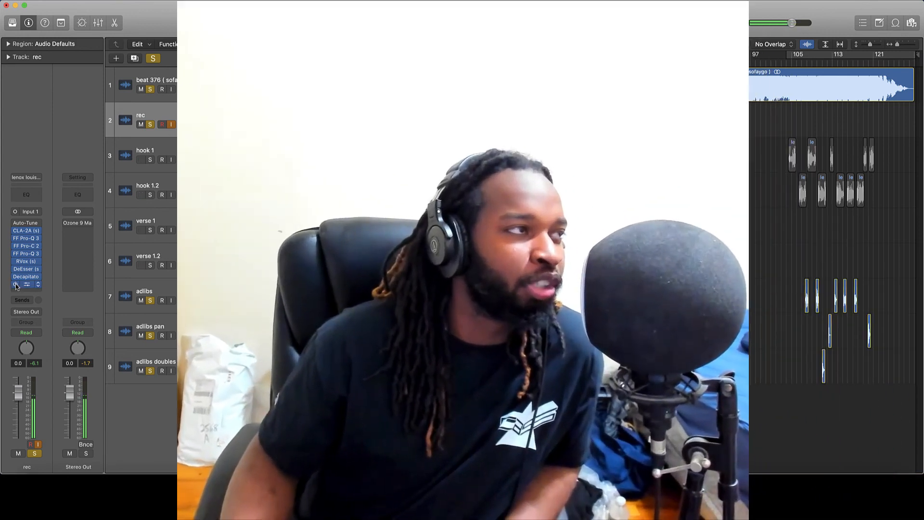
{"action": "left_click", "coordinate": [16, 284]}
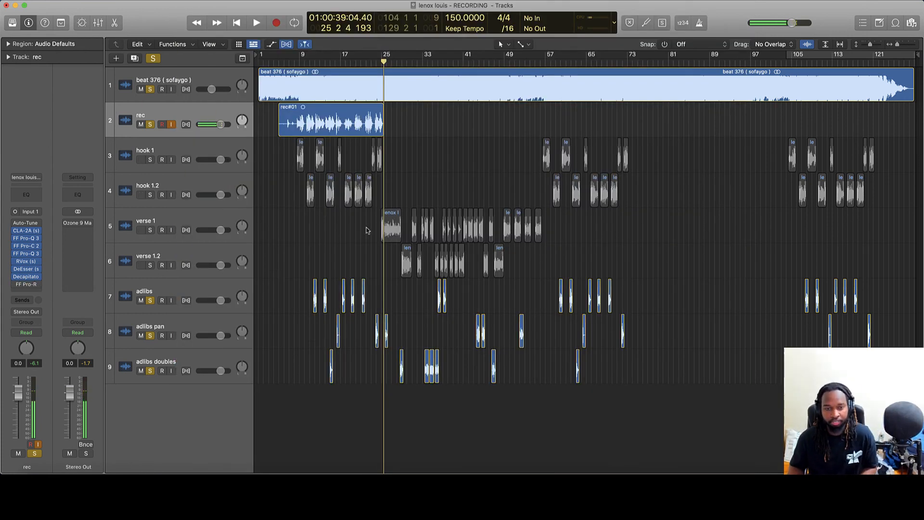
Solo hook 1.2, verse 1 and verse 1.2, then play back from bar 25 into the verse.
{"action": "left_click", "coordinate": [200, 156]}
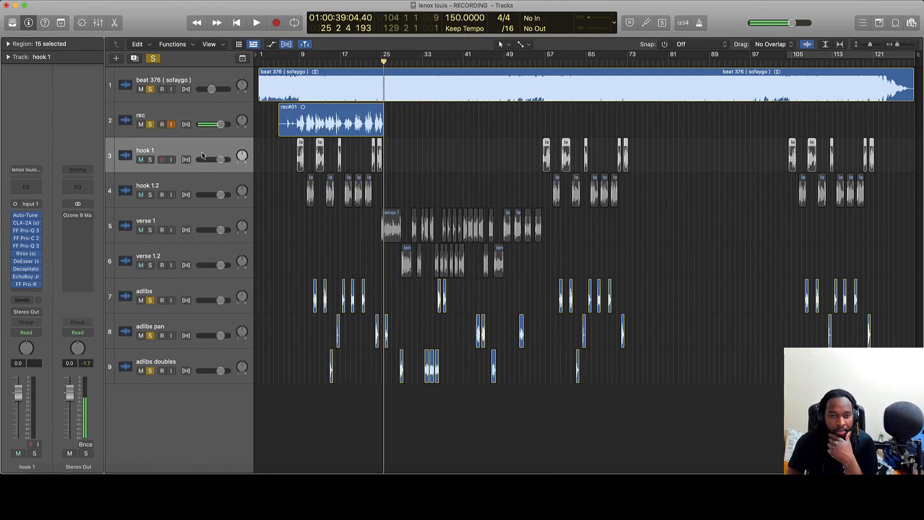
{"action": "left_click", "coordinate": [188, 180]}
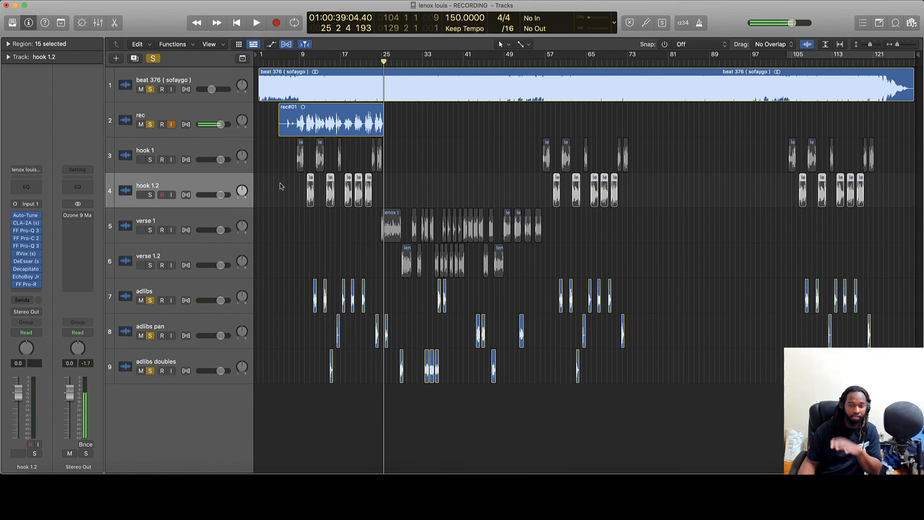
{"action": "left_click", "coordinate": [151, 195]}
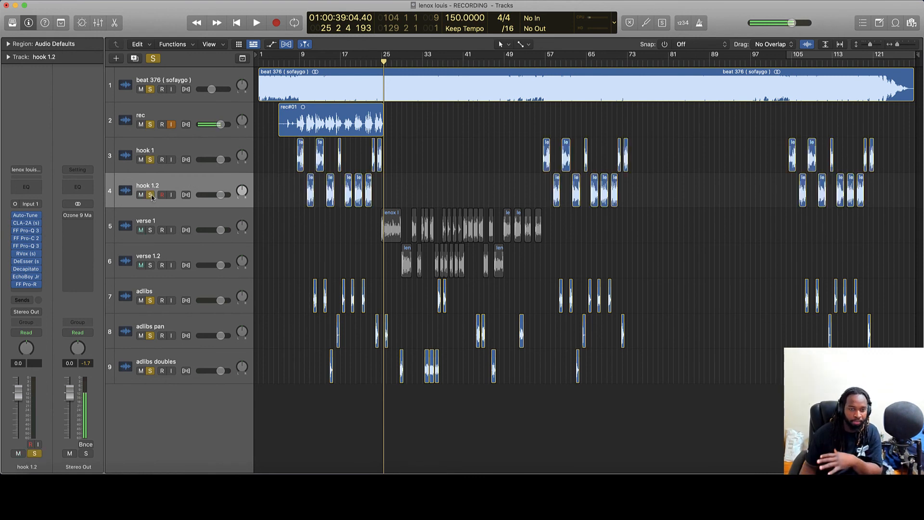
{"action": "left_click", "coordinate": [151, 231]}
{"action": "left_click", "coordinate": [150, 267]}
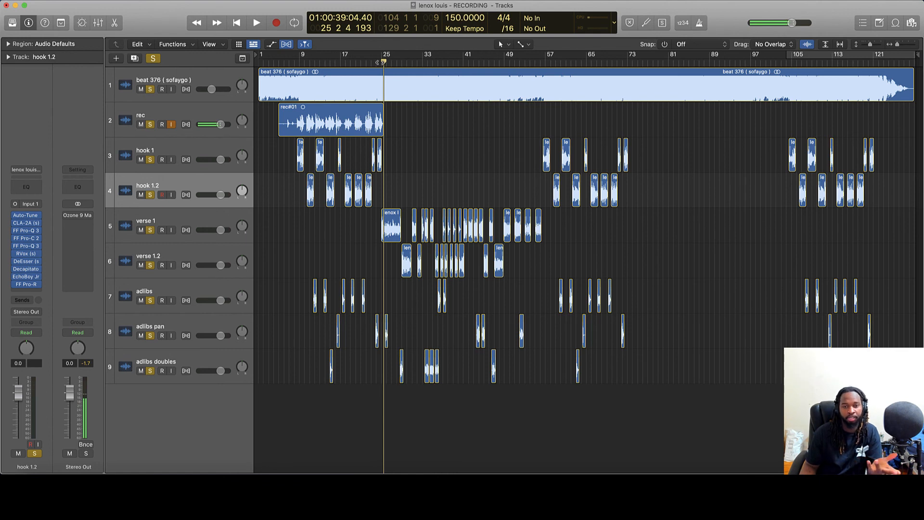
{"action": "key", "text": "space"}
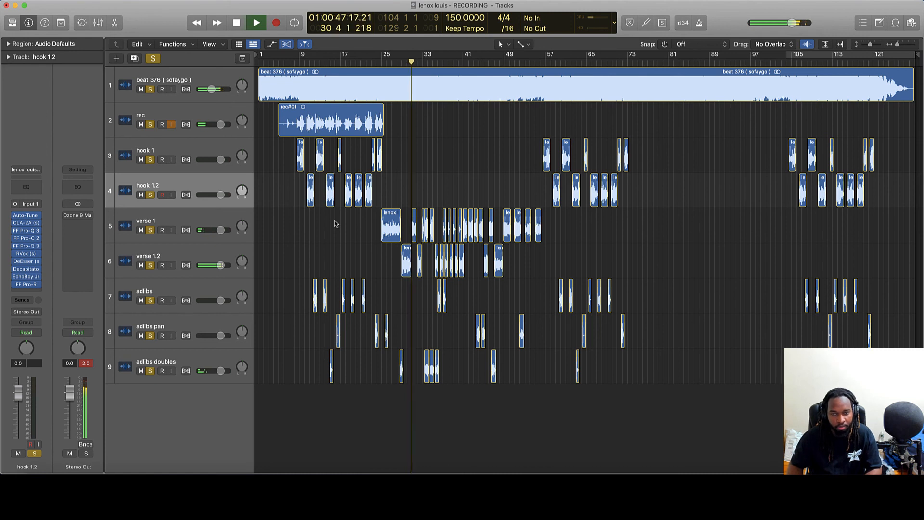
{"action": "key", "text": "space"}
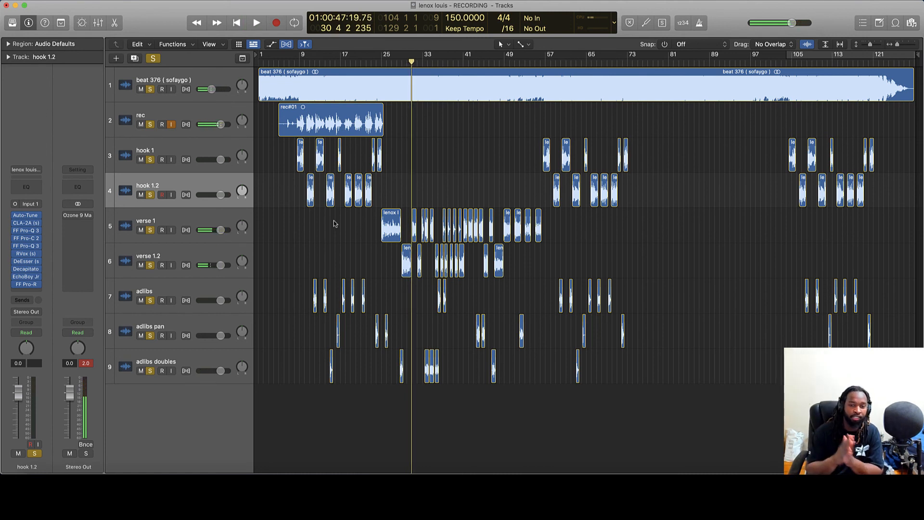